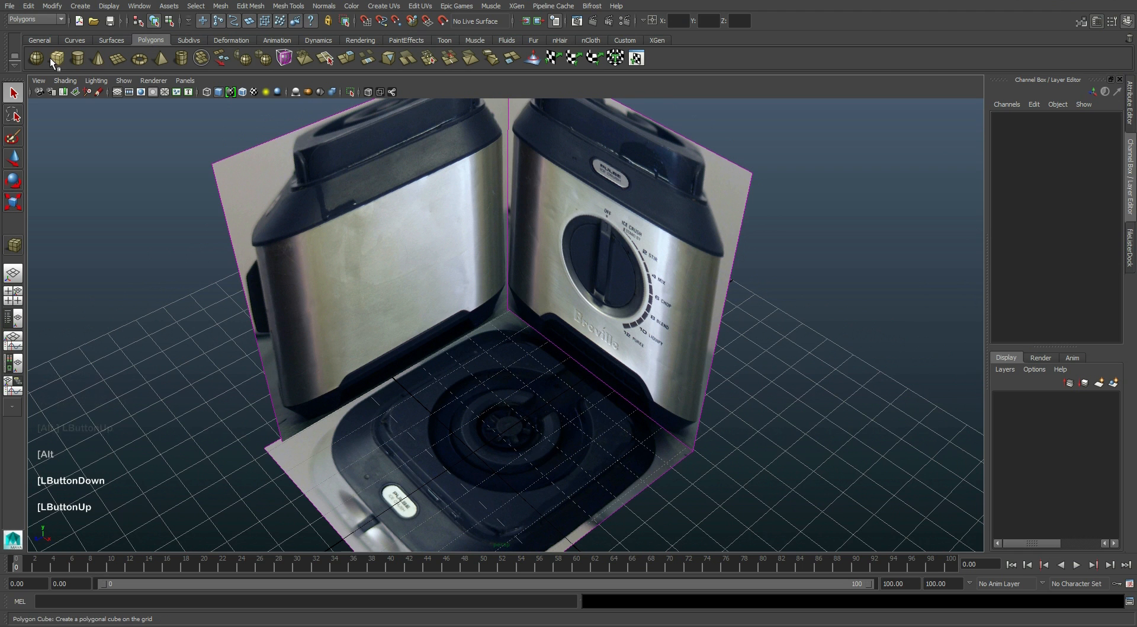
- Create a polygon cube on the base reference image, about 5.67 wide, 2.72 high and 6.11 deep
click(53, 58)
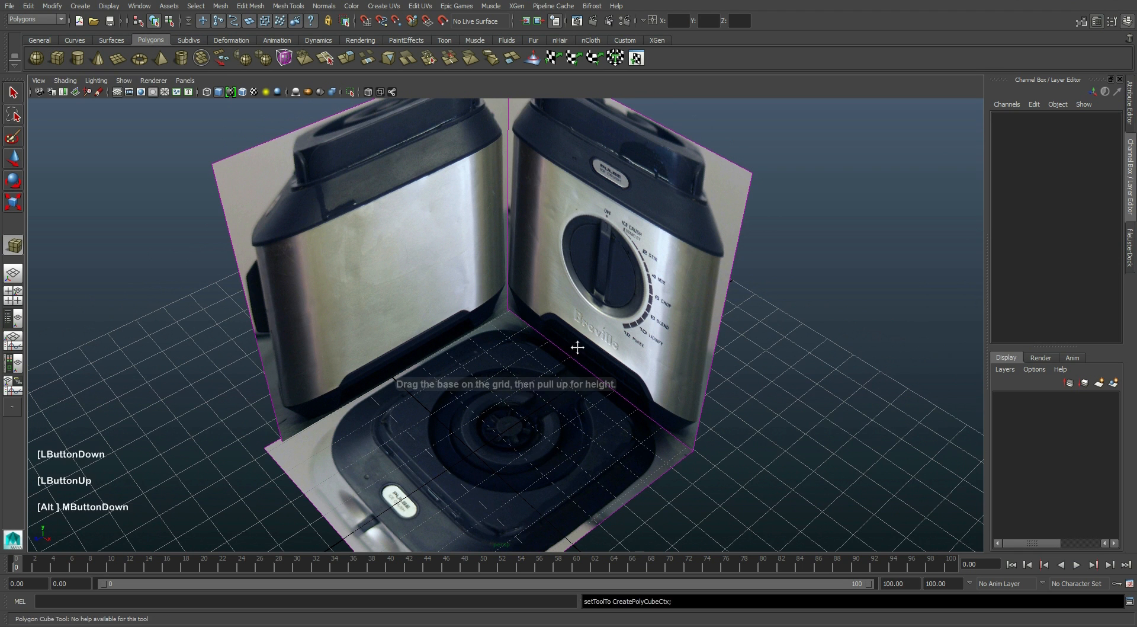
alt+middle_drag(579, 342, 545, 339)
alt+drag(545, 339, 380, 419)
drag(419, 365, 490, 396)
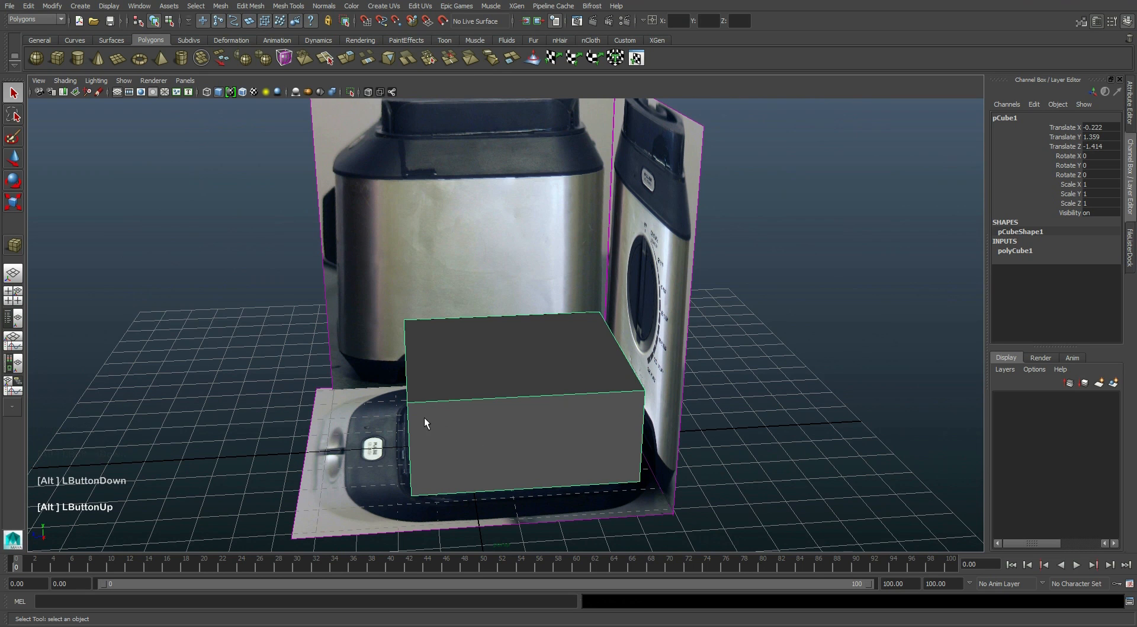
- Try X-ray display in the top view to see the reference image through the cube
key(space)
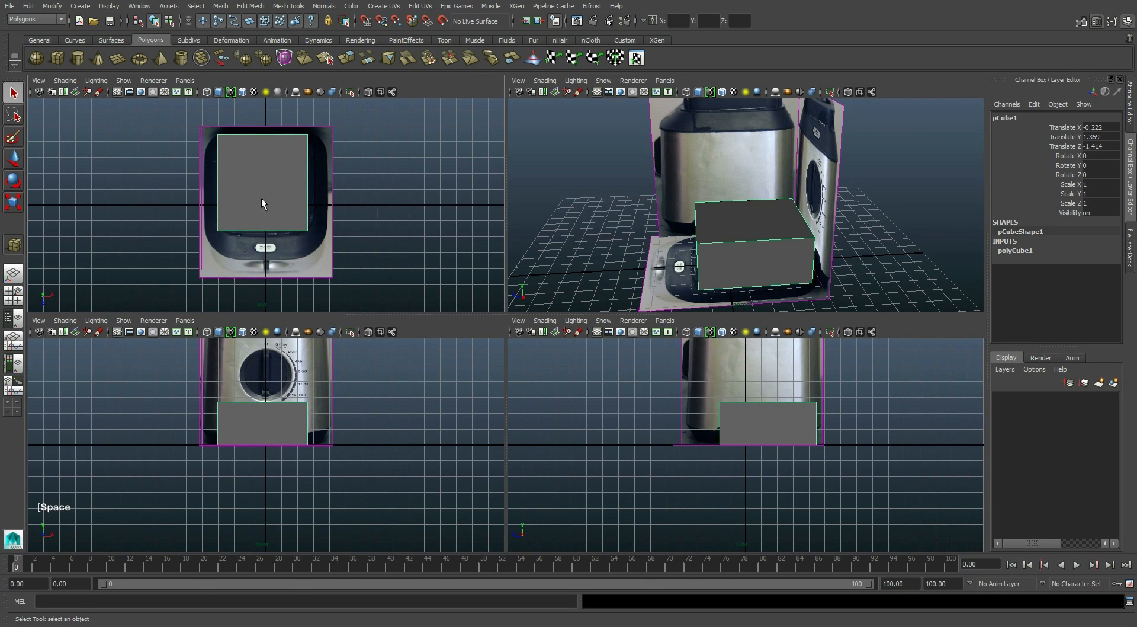
key(space)
mouse_move(513, 289)
alt+middle_down()
mouse_move(502, 303)
mouse_move(519, 283)
alt+middle_up()
scroll(502, 303, up, 1)
scroll(491, 286, up, 5)
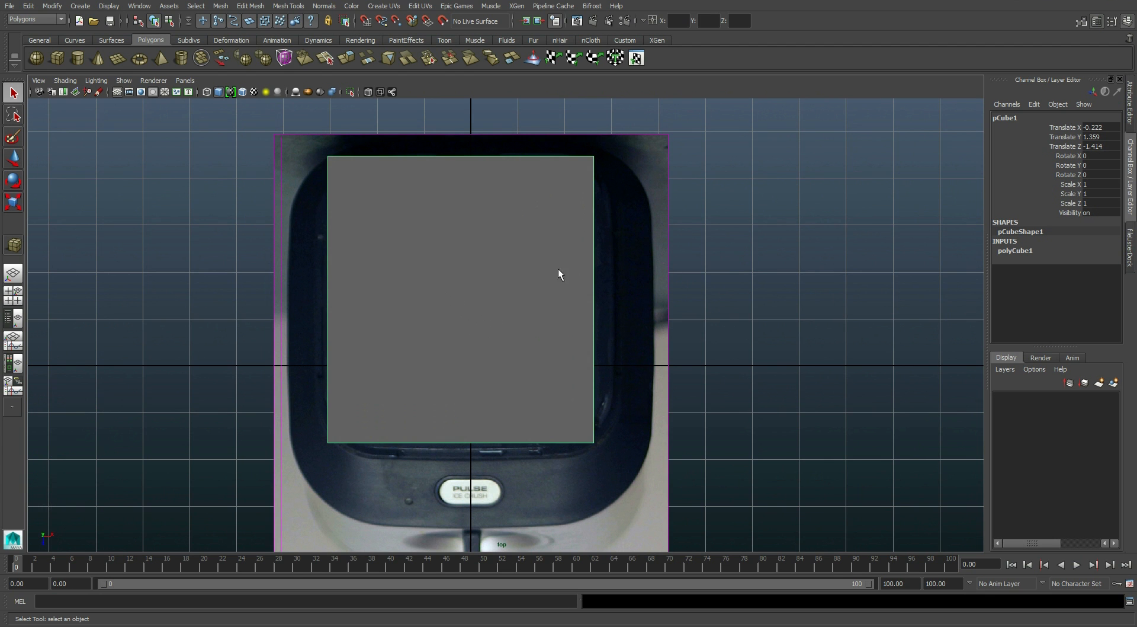
key(space)
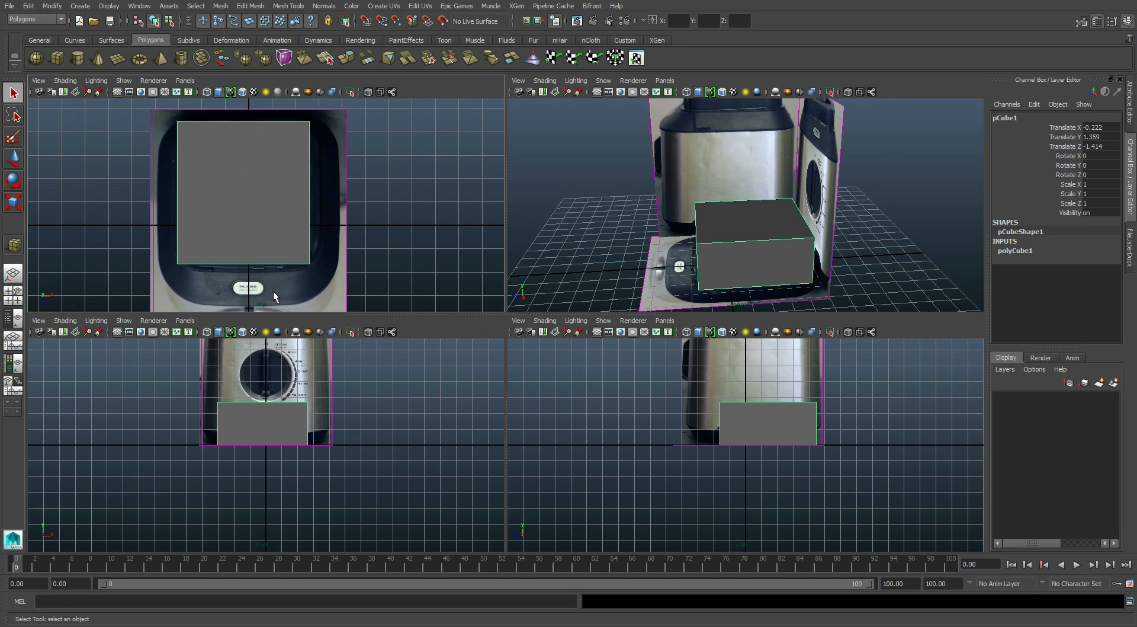
click(368, 91)
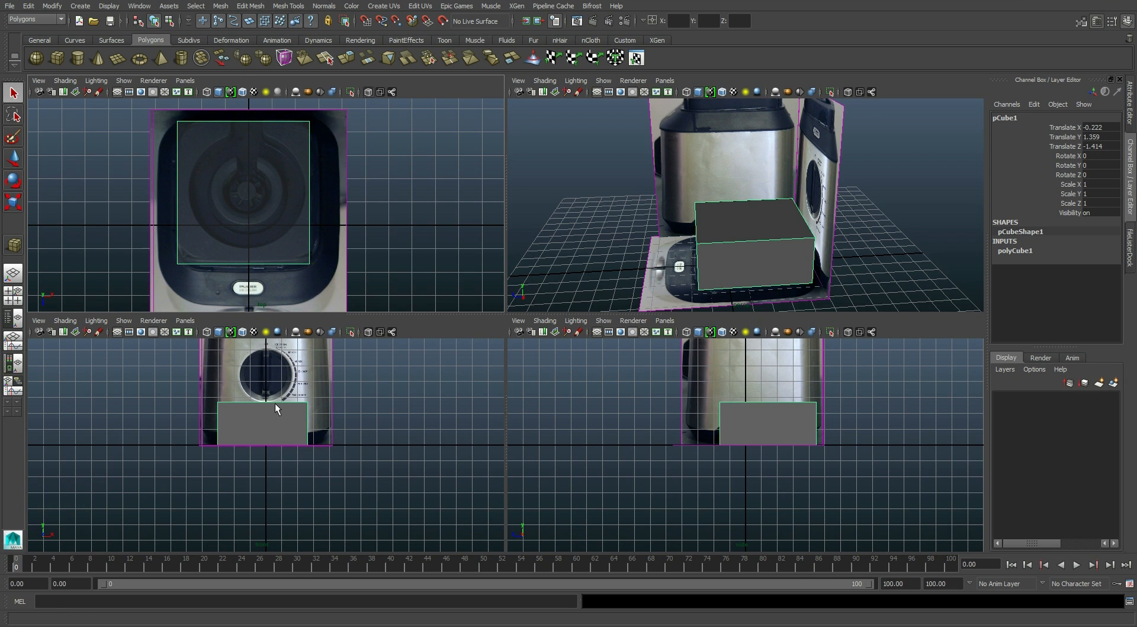
click(366, 92)
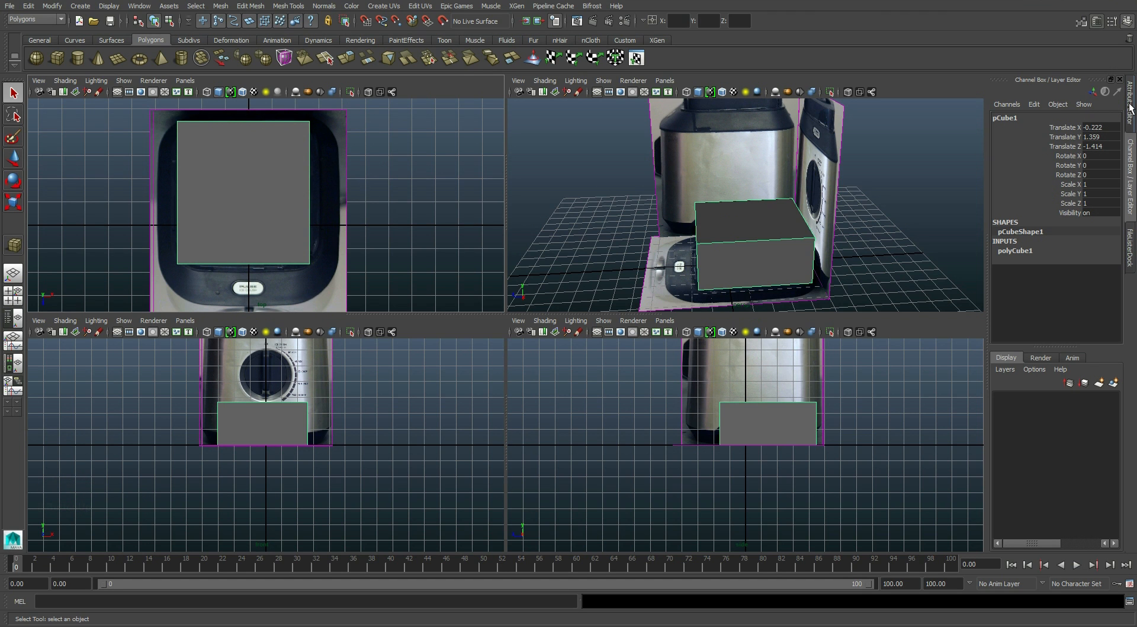
- Raise the transparency of the cube's lambert1 material to about half so the reference images show through
key(ctrl+a)
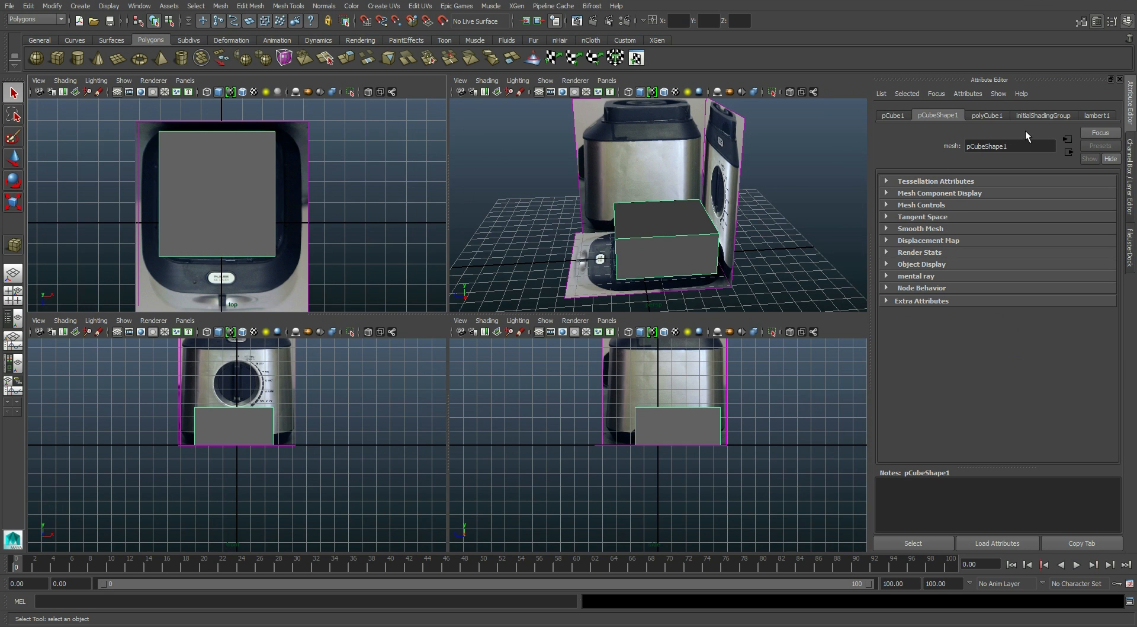
click(1097, 116)
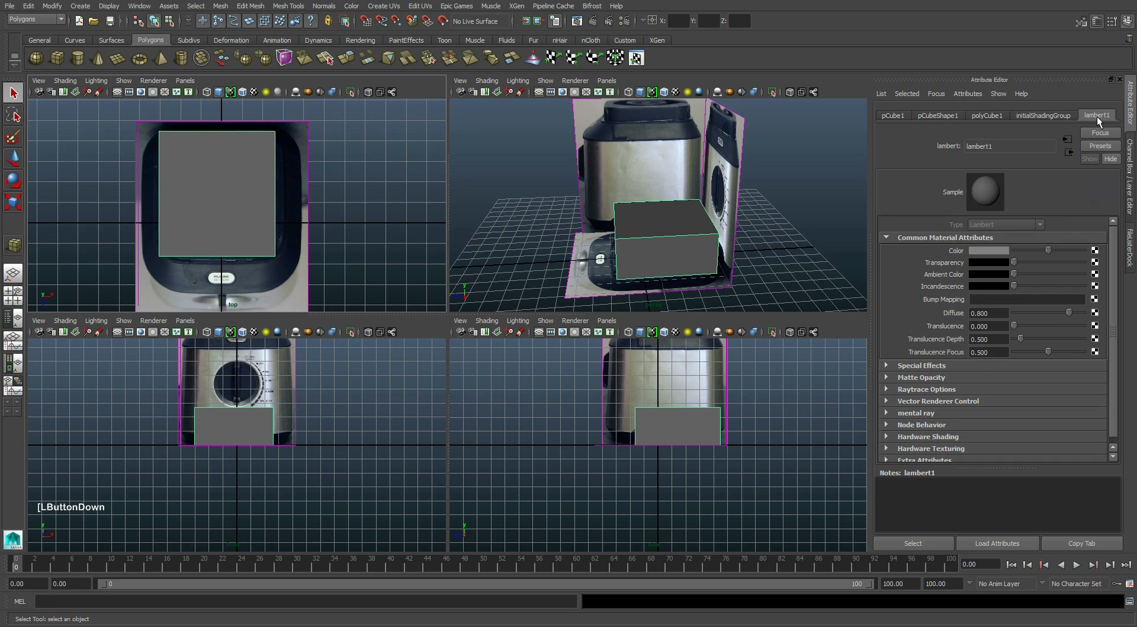
right_click(666, 231)
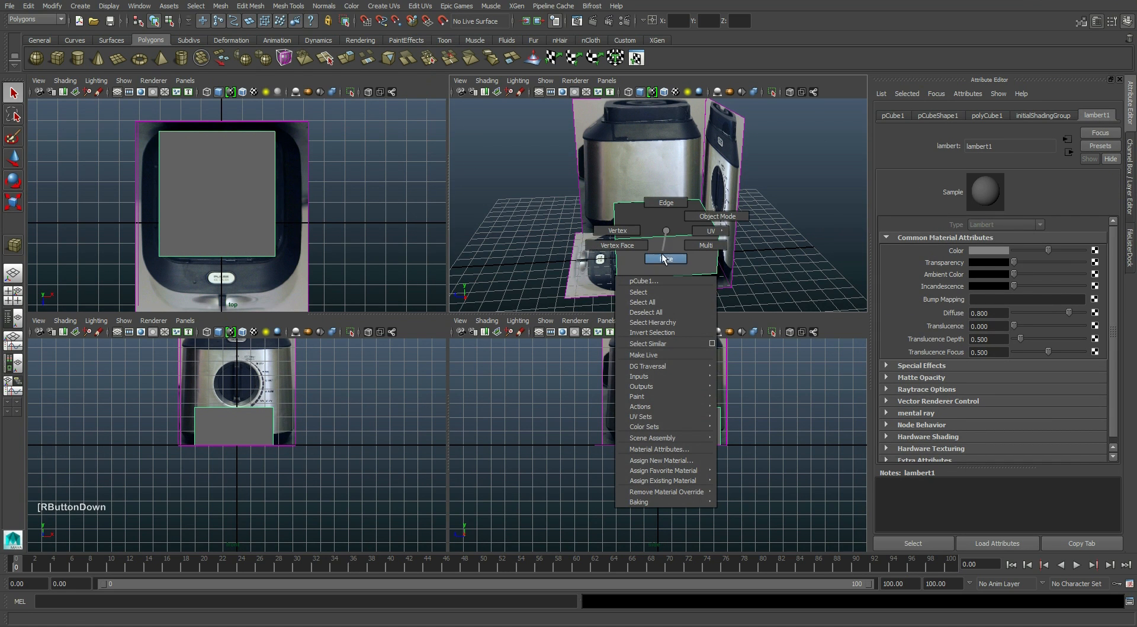
right_drag(681, 448, 680, 449)
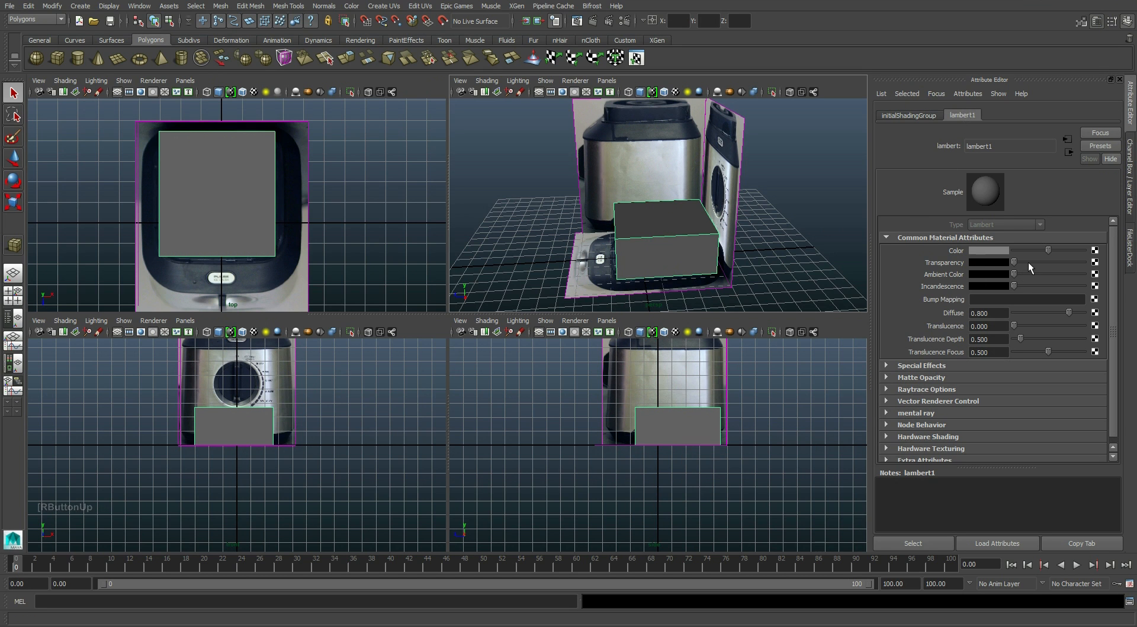
drag(1030, 261, 1051, 261)
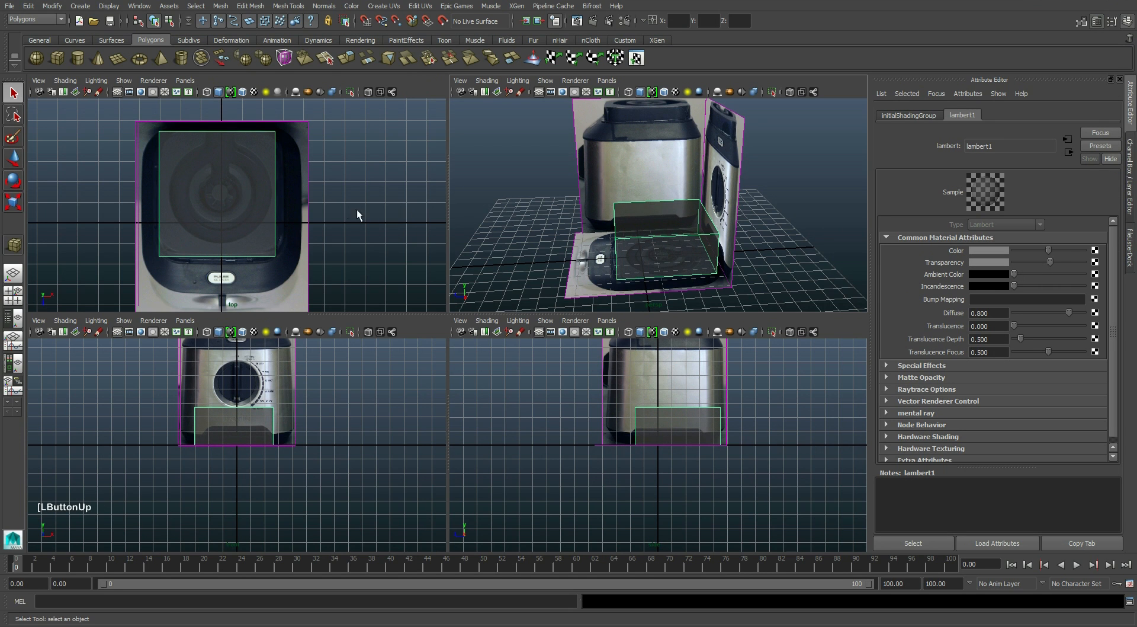
- Expand the cube's polyCube1 creation settings to expose its dimensions while working in the top view
alt+middle_drag(315, 195, 369, 193)
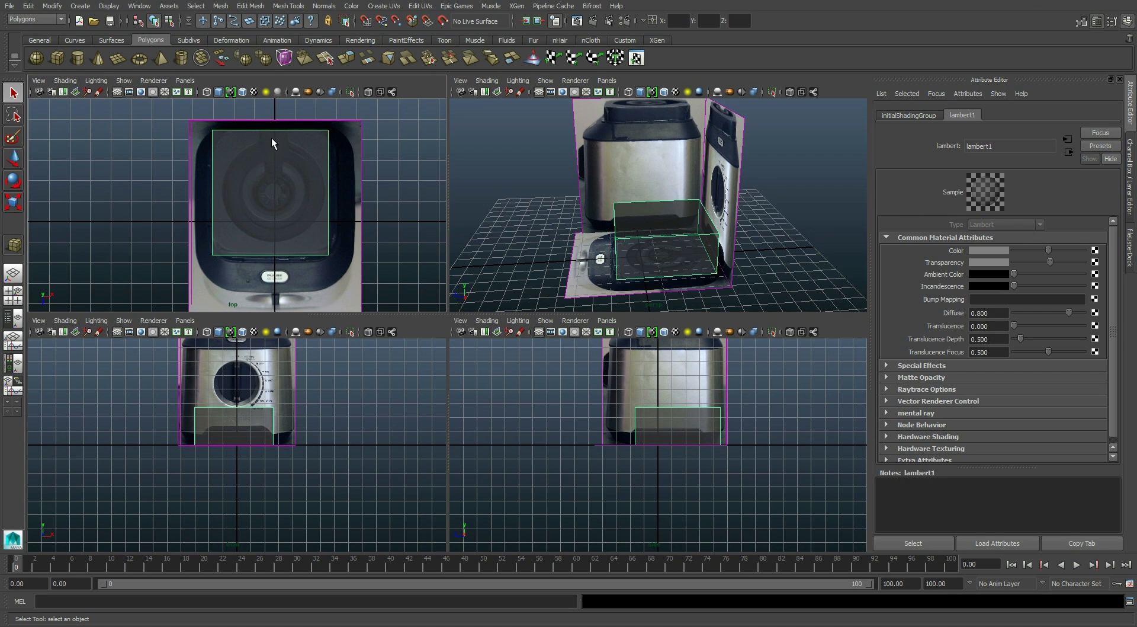
key(space)
mouse_move(500, 269)
alt+middle_down()
mouse_move(459, 259)
mouse_move(490, 275)
alt+middle_up()
scroll(474, 272, up, 2)
scroll(474, 281, up, 2)
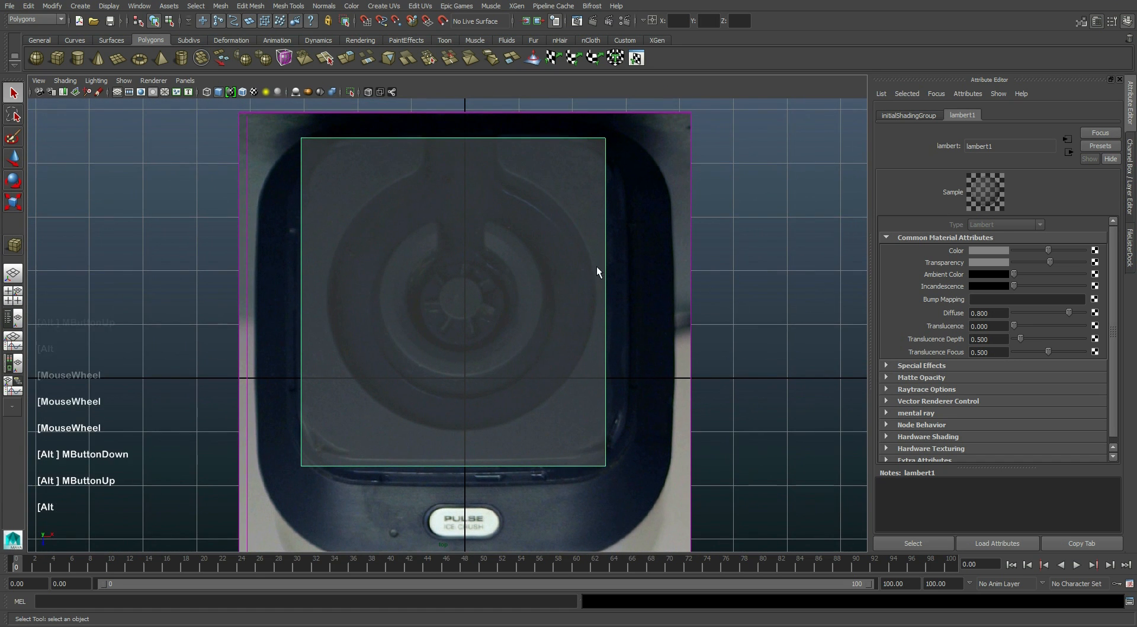
key(ctrl+a)
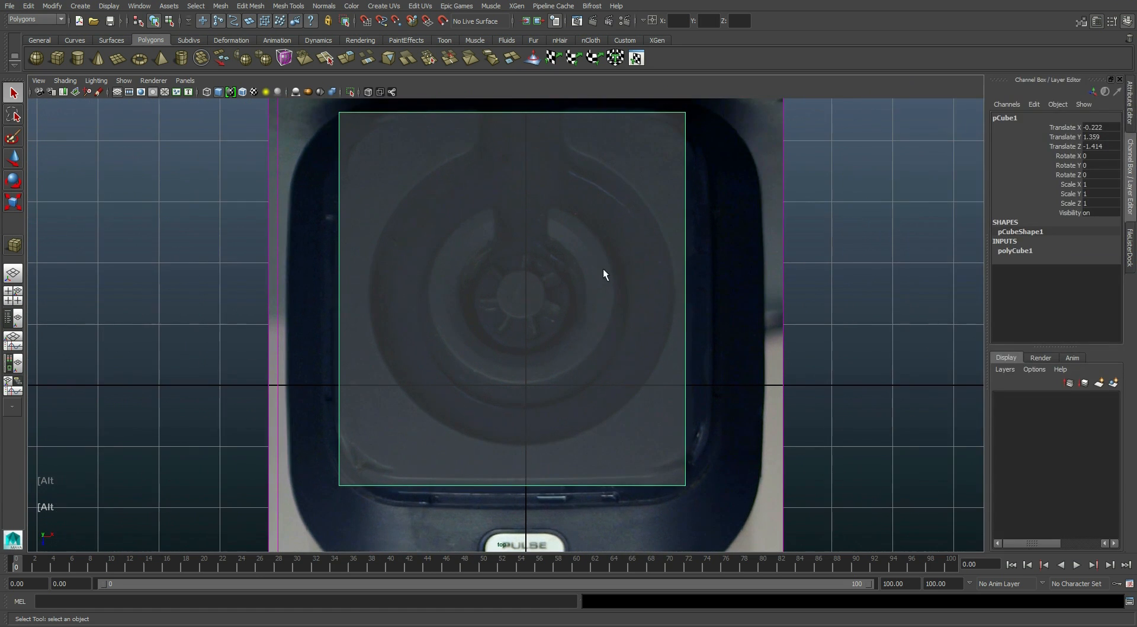
click(1022, 255)
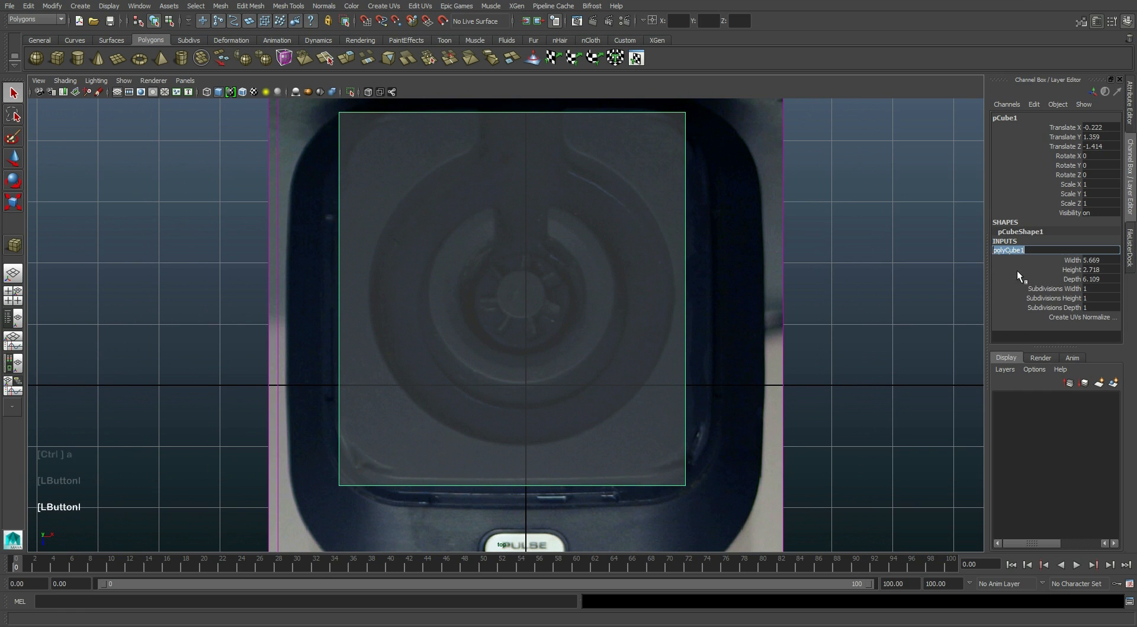
click(432, 395)
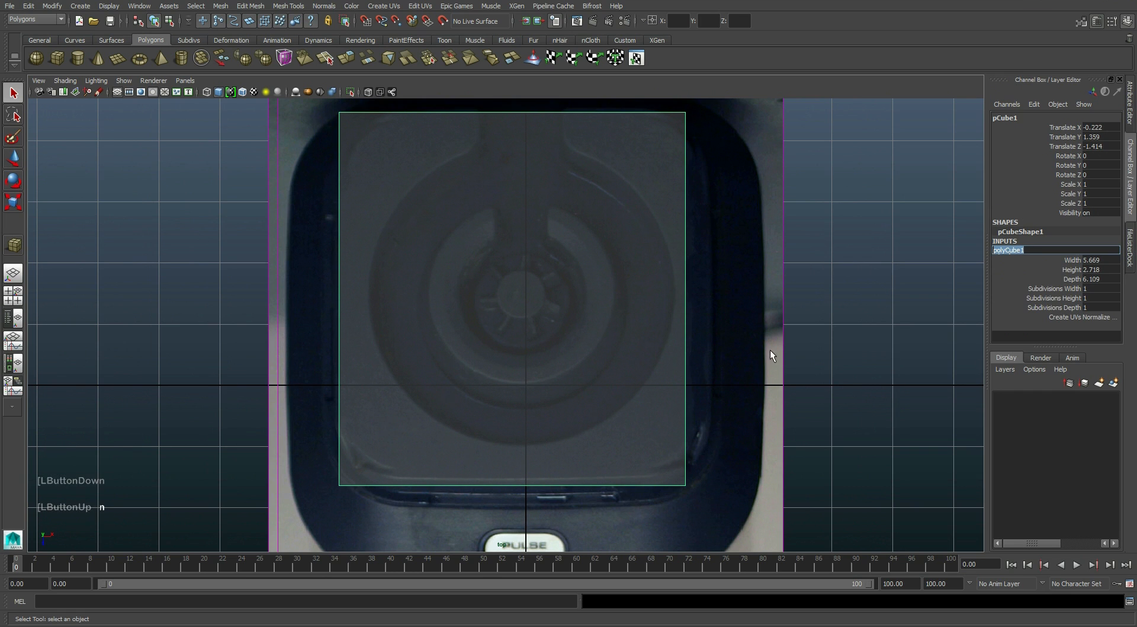
click(1103, 261)
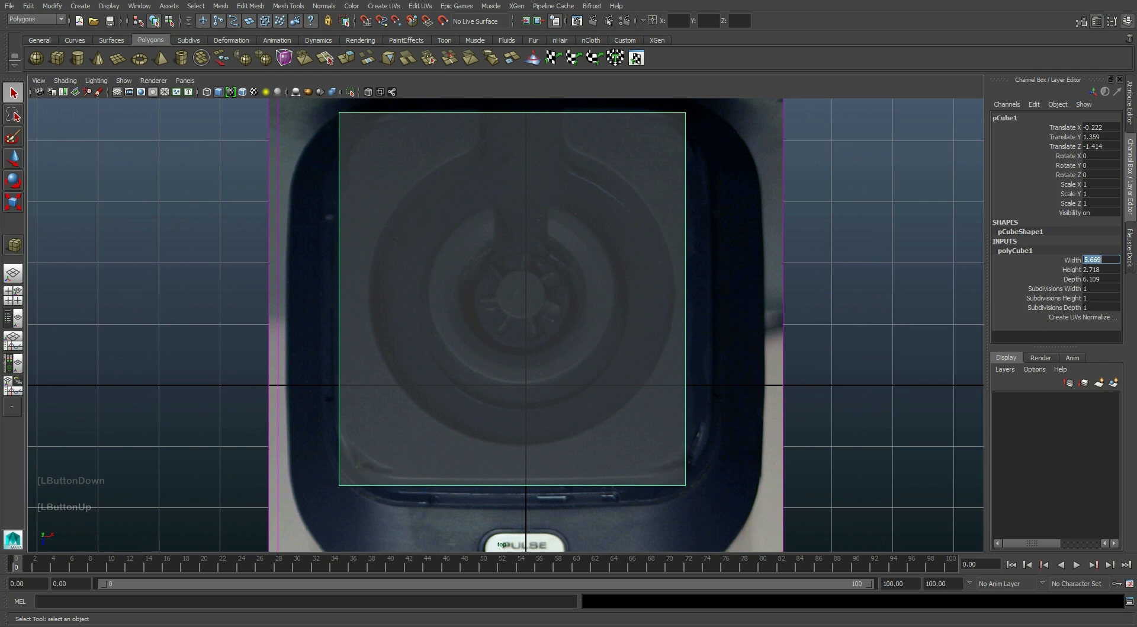
right_click(527, 253)
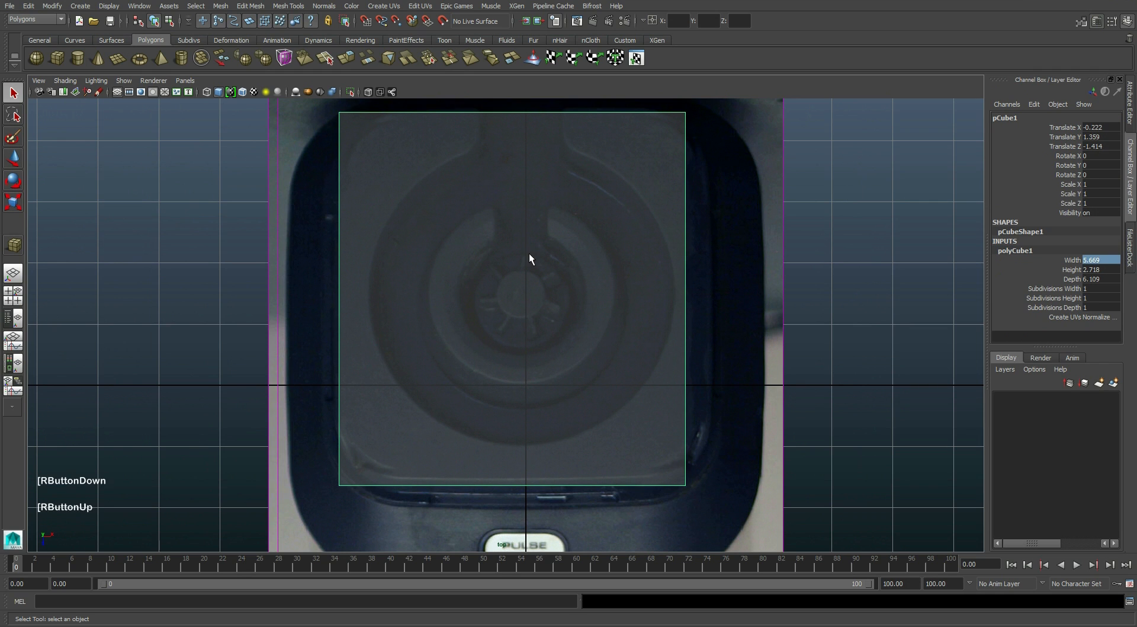
- Move the cube over the centre of the base in the top view, to about X -0.067 and Z -1.453
key(w)
drag(562, 299, 573, 299)
drag(522, 347, 524, 336)
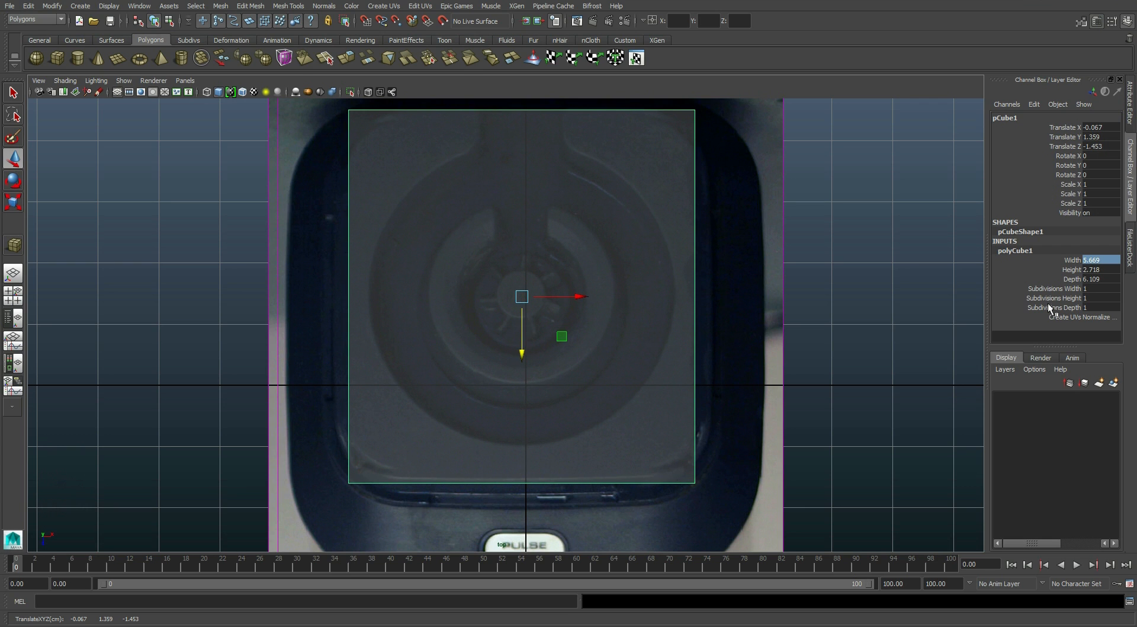
- Set both the width and the depth of the cube to 5.9
click(1113, 260)
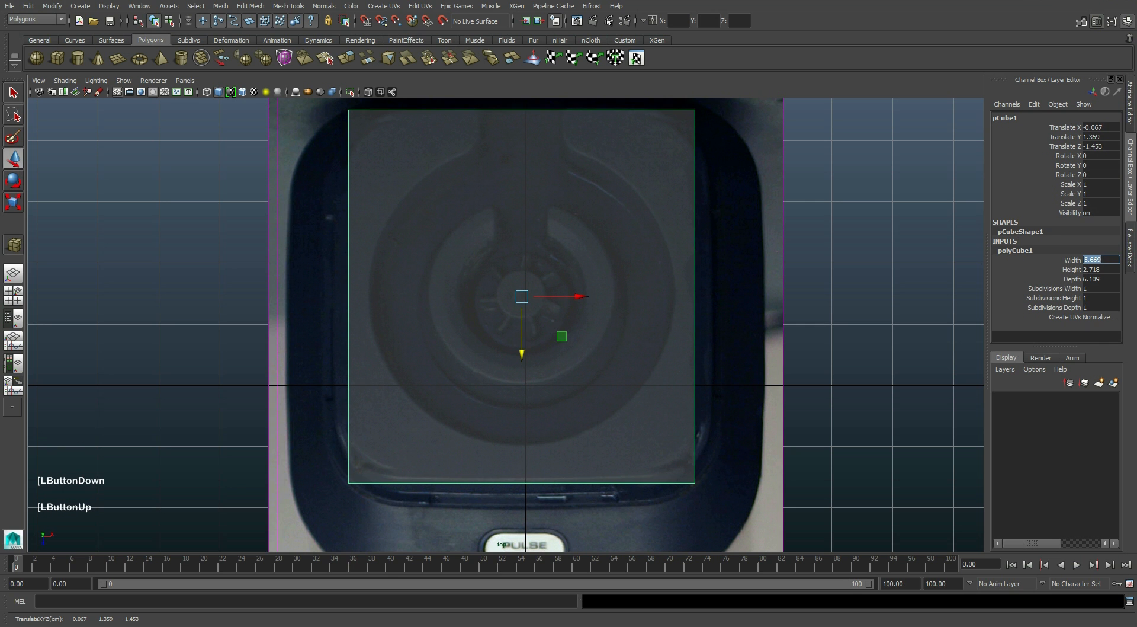
text(5.9)
key(Return)
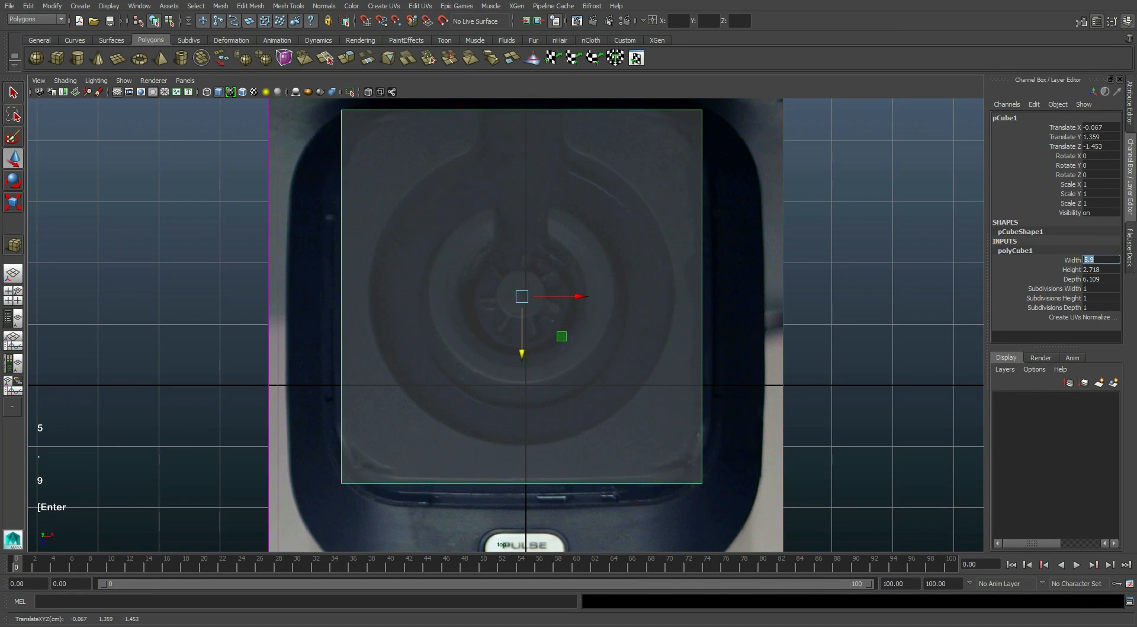
key(Tab)
key(Tab)
text(5.9)
key(Return)
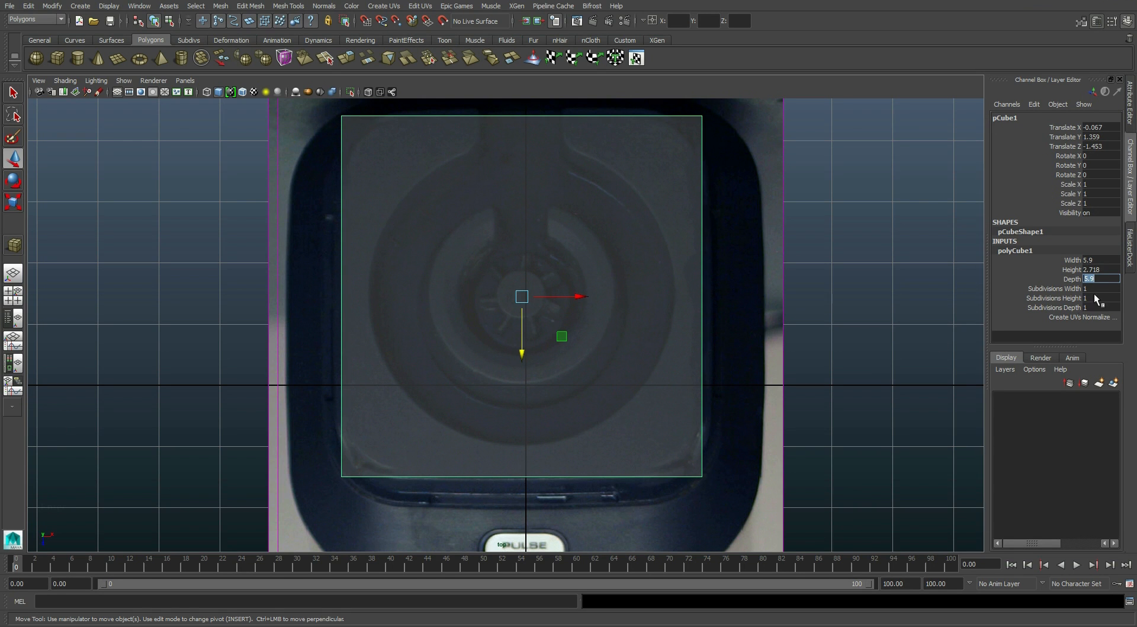
right_click(646, 309)
- Raise the cube to about Y 7.79 in the side view and set its height to 1
key(space)
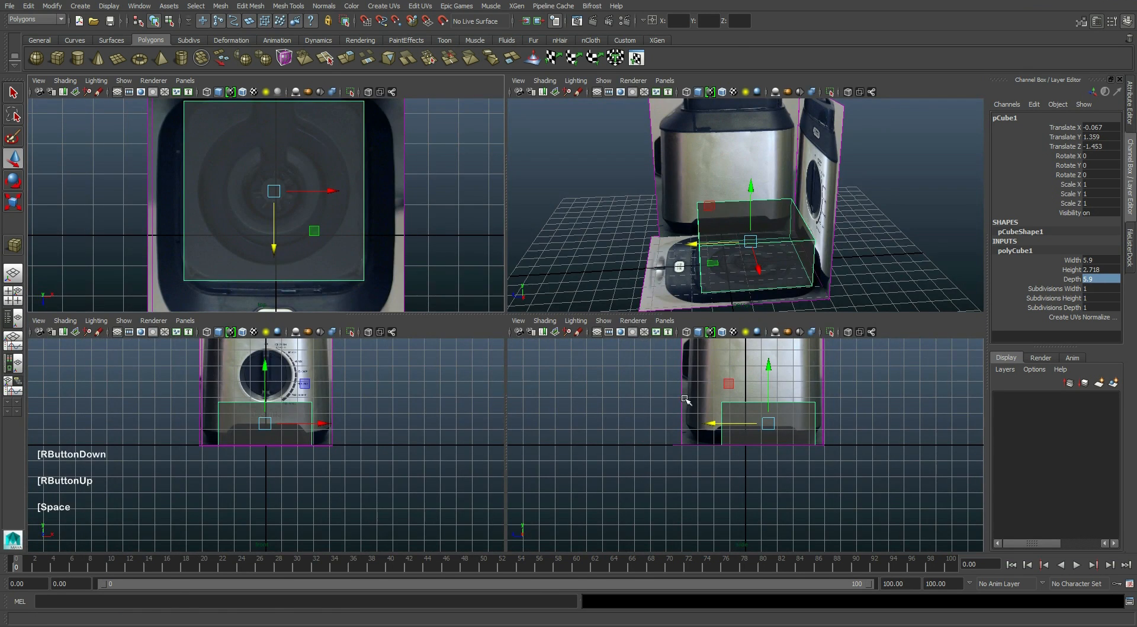
key(space)
alt+middle_drag(592, 283, 616, 426)
drag(578, 392, 594, 187)
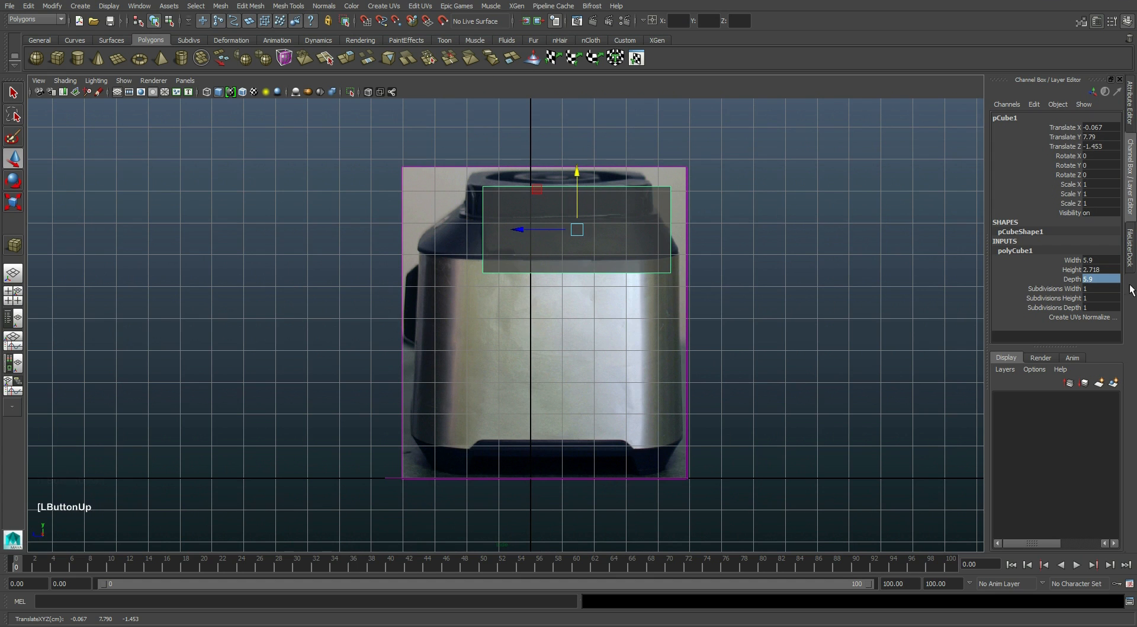
click(1099, 268)
text(1.5)
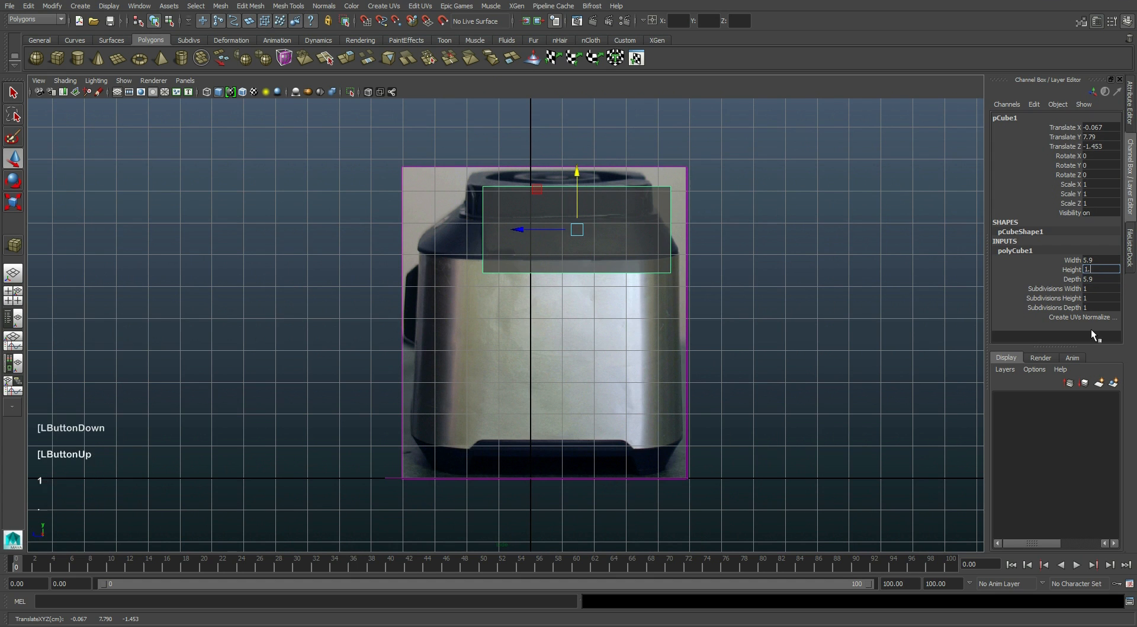
key(Return)
text(1)
key(Return)
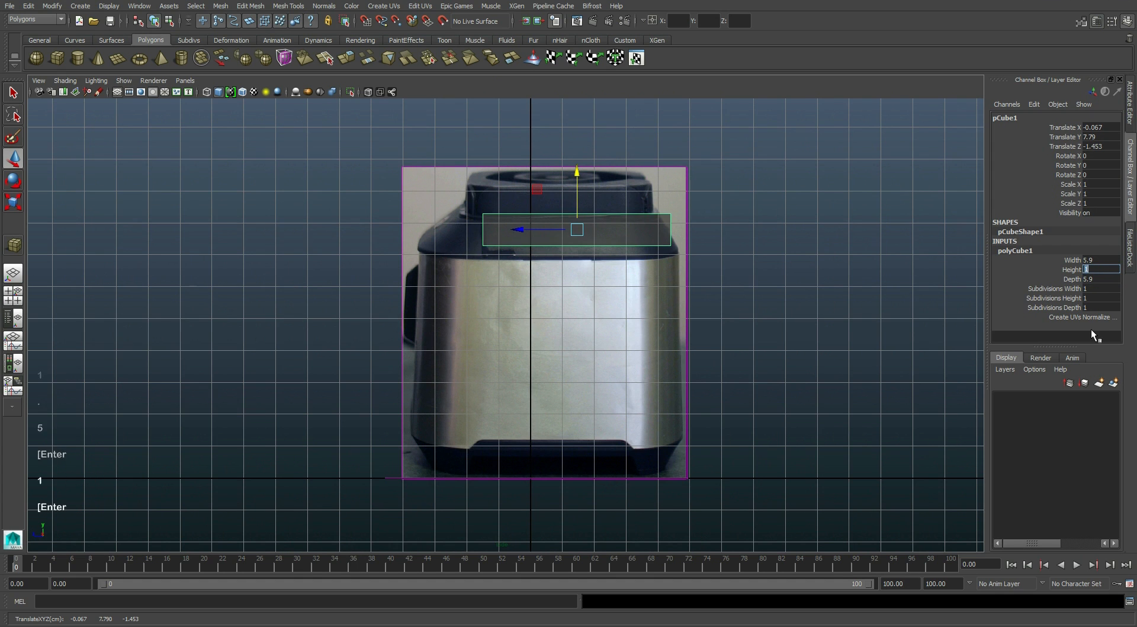
right_click(619, 184)
- Raise the cube to the upper rim of the blender base in the side view, at about Y 8.604
drag(578, 171, 579, 145)
scroll(579, 145, up, 3)
scroll(569, 161, up, 1)
alt+middle_drag(592, 164, 548, 372)
scroll(548, 372, up, 8)
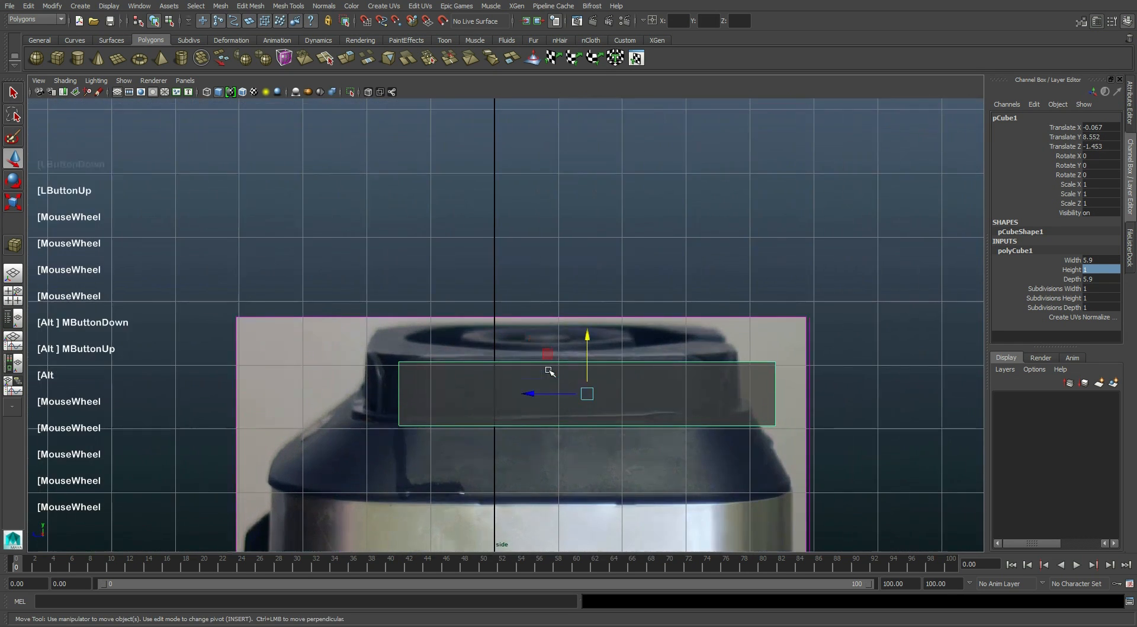
alt+middle_drag(616, 380, 610, 345)
drag(603, 322, 605, 316)
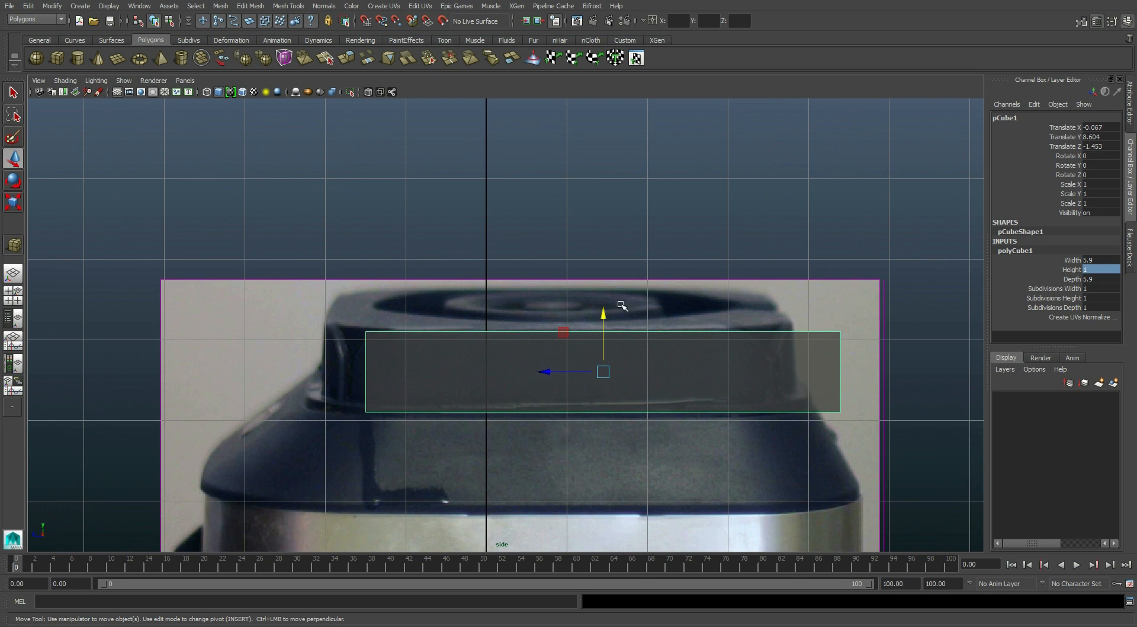
- Set the cube's height to 0.8
click(1094, 270)
text(.8)
key(Return)
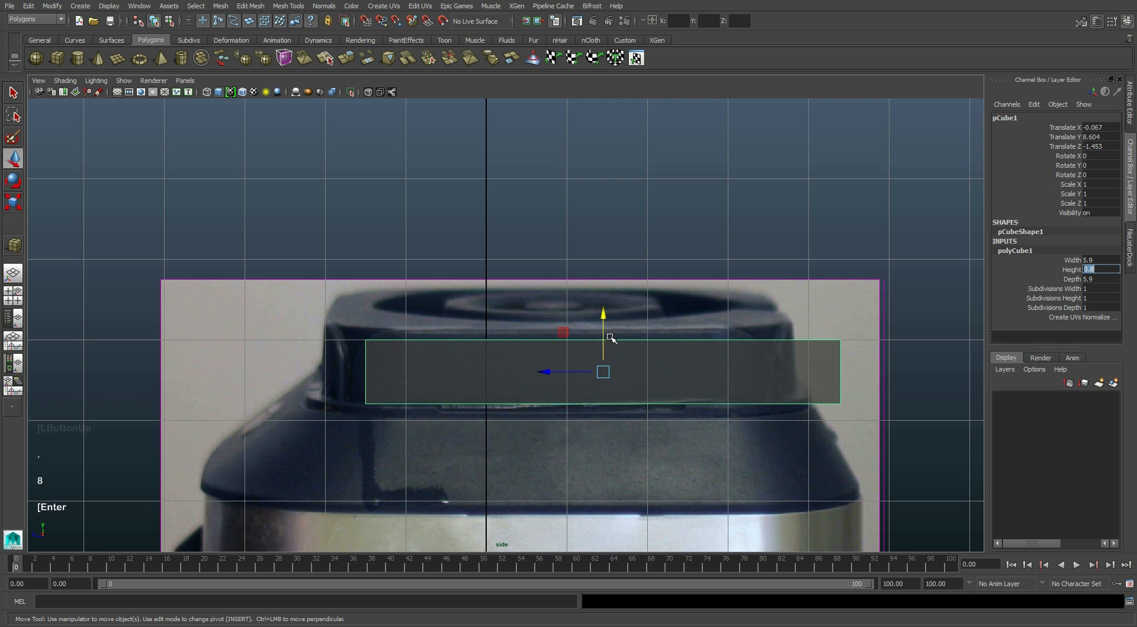
key(space)
right_click(735, 311)
- Check the cube's position against the reference images in the side, top and perspective views
key(space)
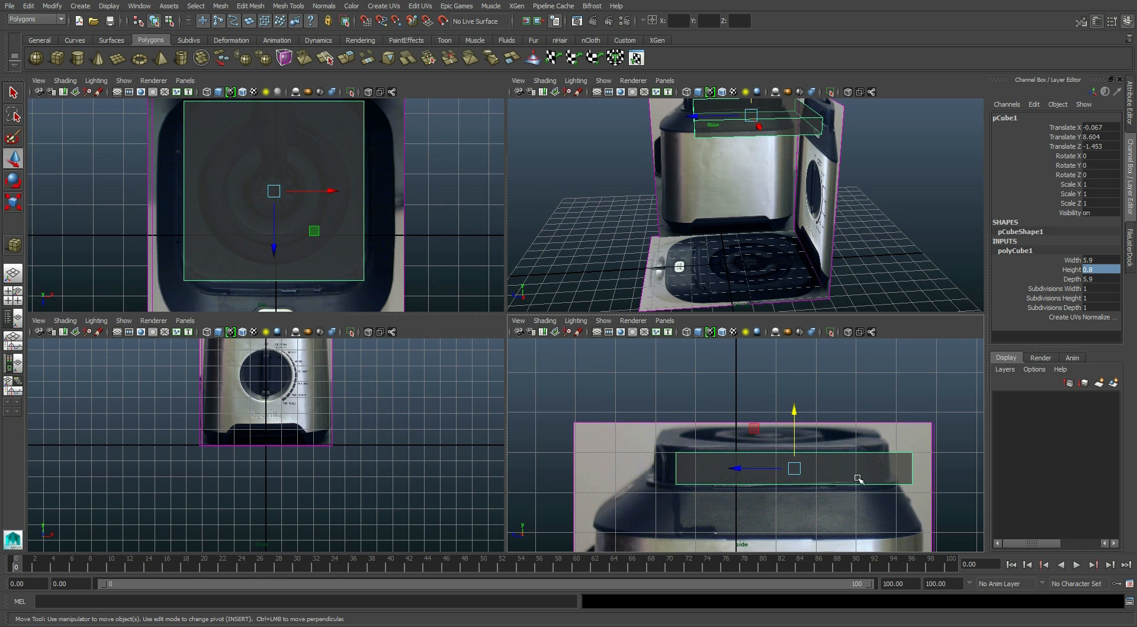
mouse_move(785, 511)
alt+middle_down()
mouse_move(768, 421)
mouse_move(772, 441)
mouse_move(780, 394)
mouse_move(805, 470)
mouse_move(795, 501)
alt+middle_up()
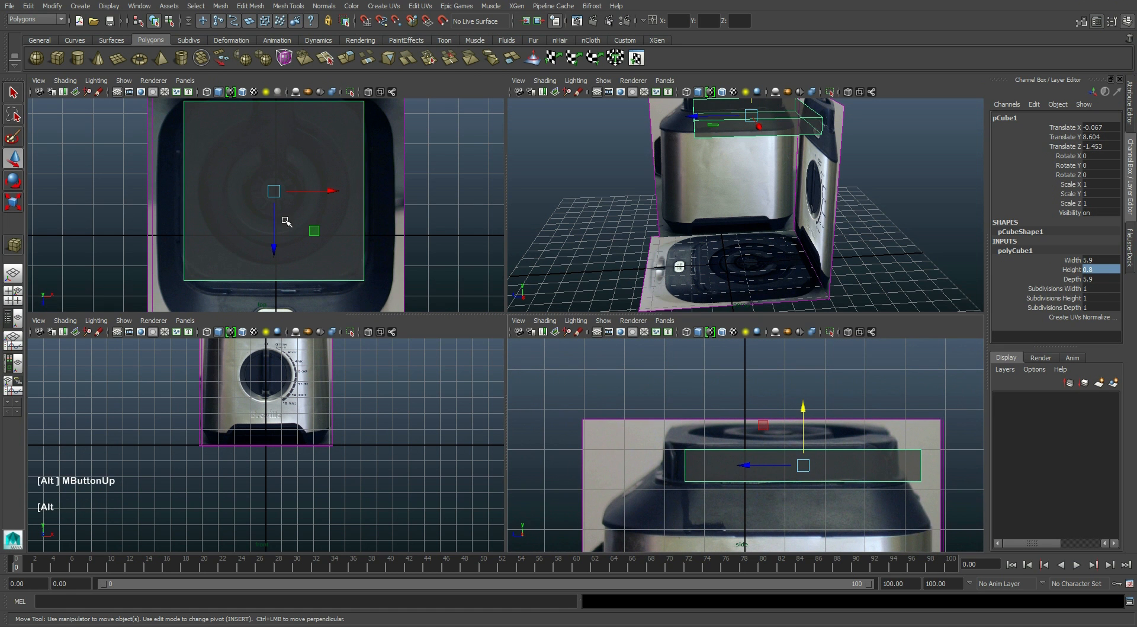
key(space)
alt+middle_drag(596, 299, 606, 332)
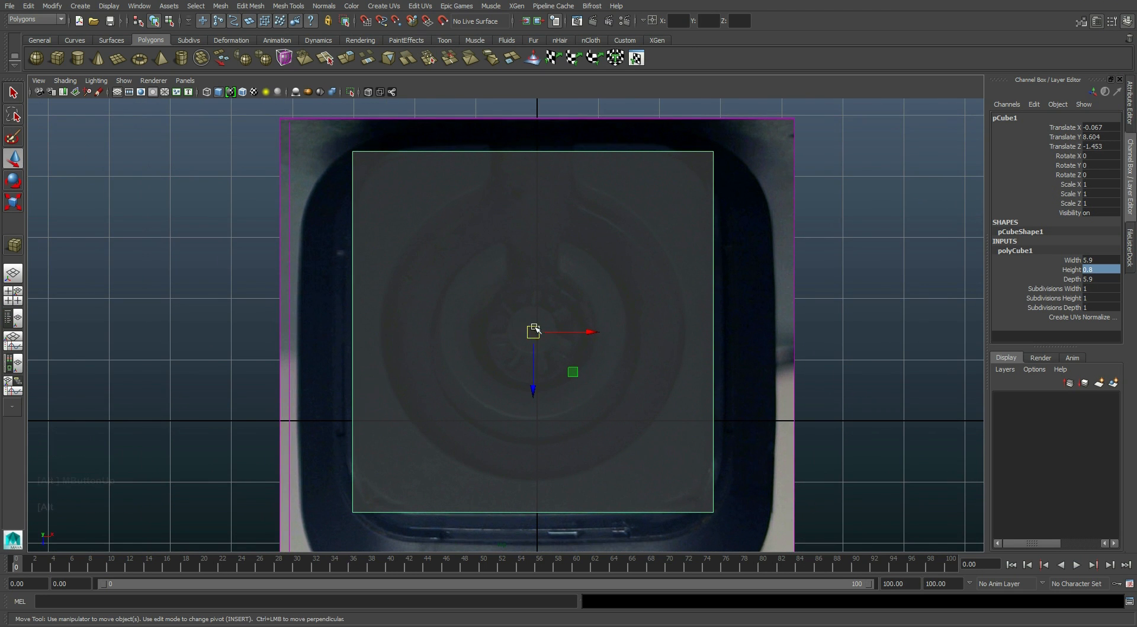
key(space)
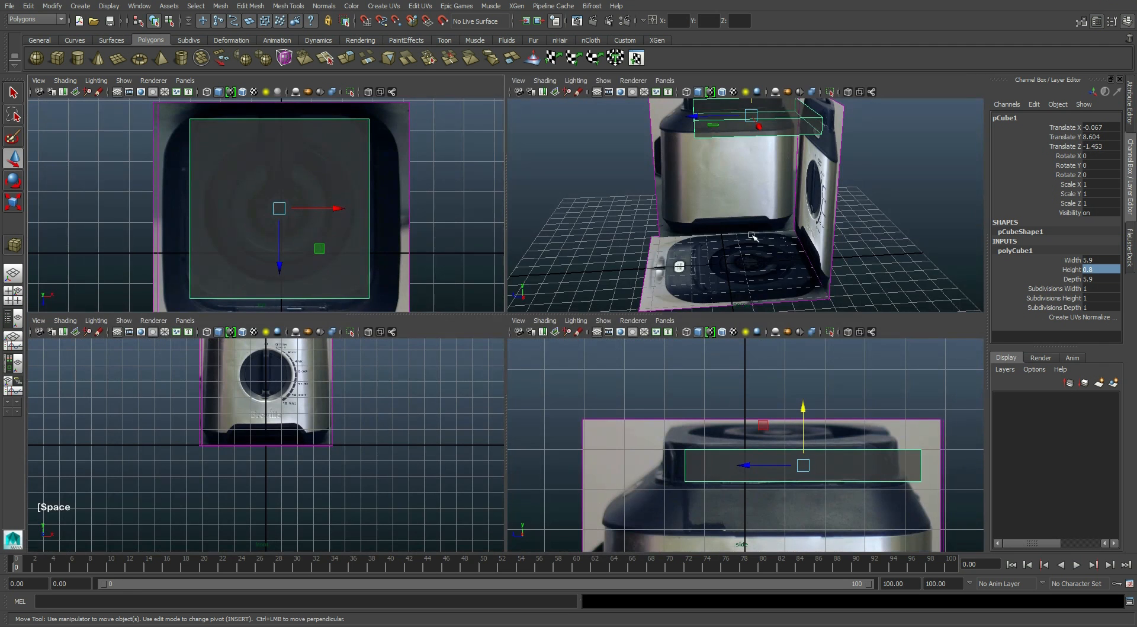
alt+middle_drag(745, 229, 725, 288)
alt+drag(726, 287, 645, 302)
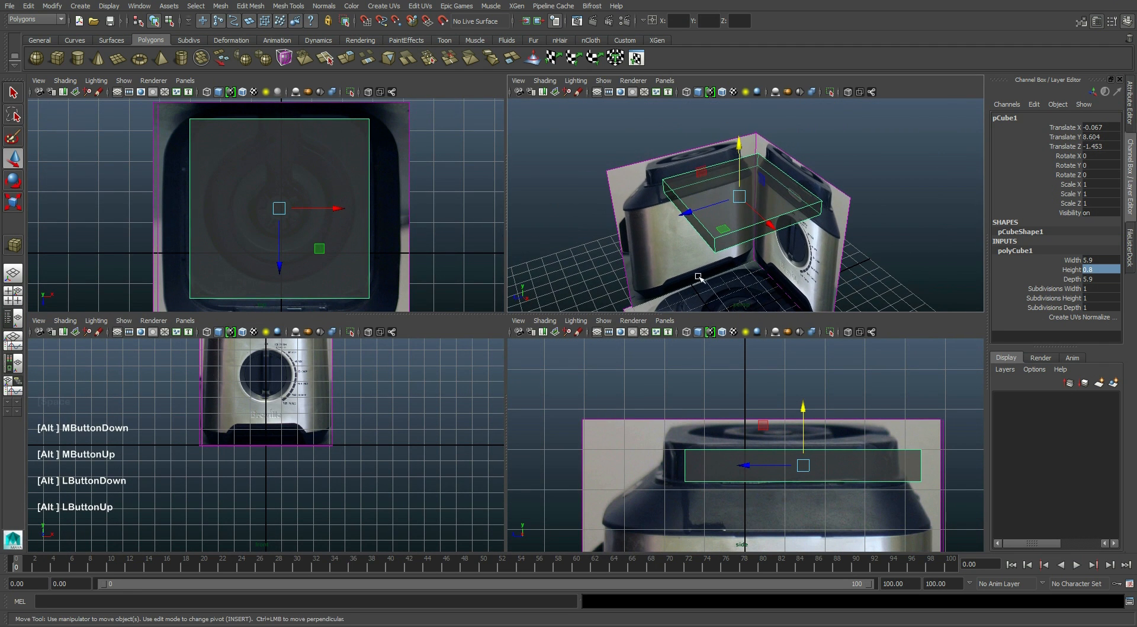
- Compare the cube's unsmoothed, cage and smooth mesh previews in the perspective view, ending on the unsmoothed display
right_click(725, 217)
key(space)
alt+middle_drag(487, 312, 535, 286)
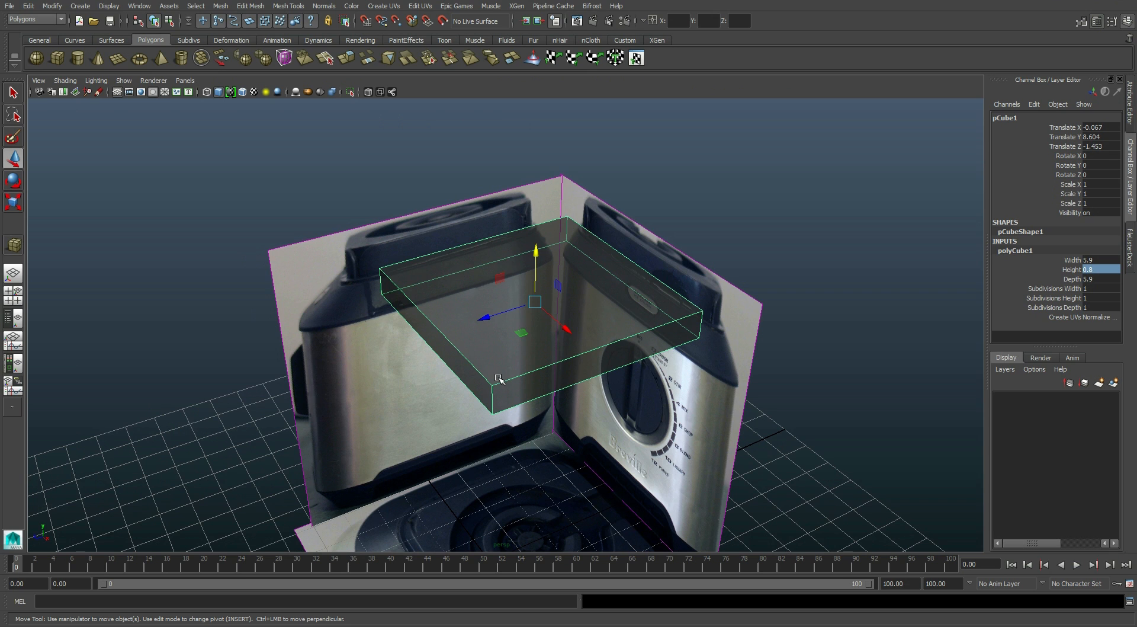
key(1)
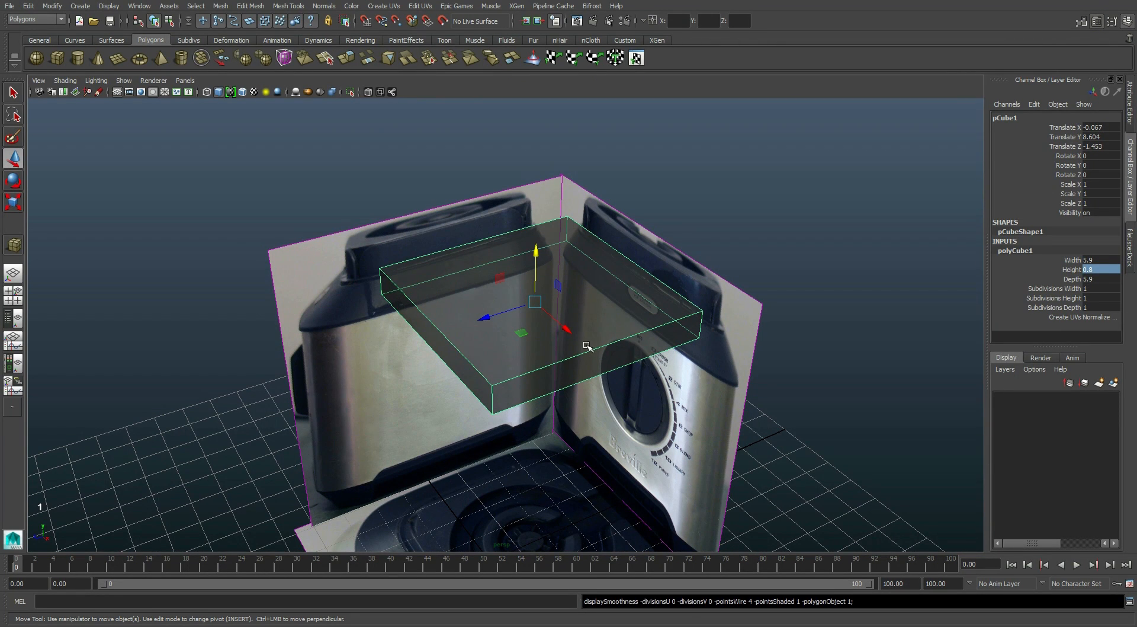
key(2)
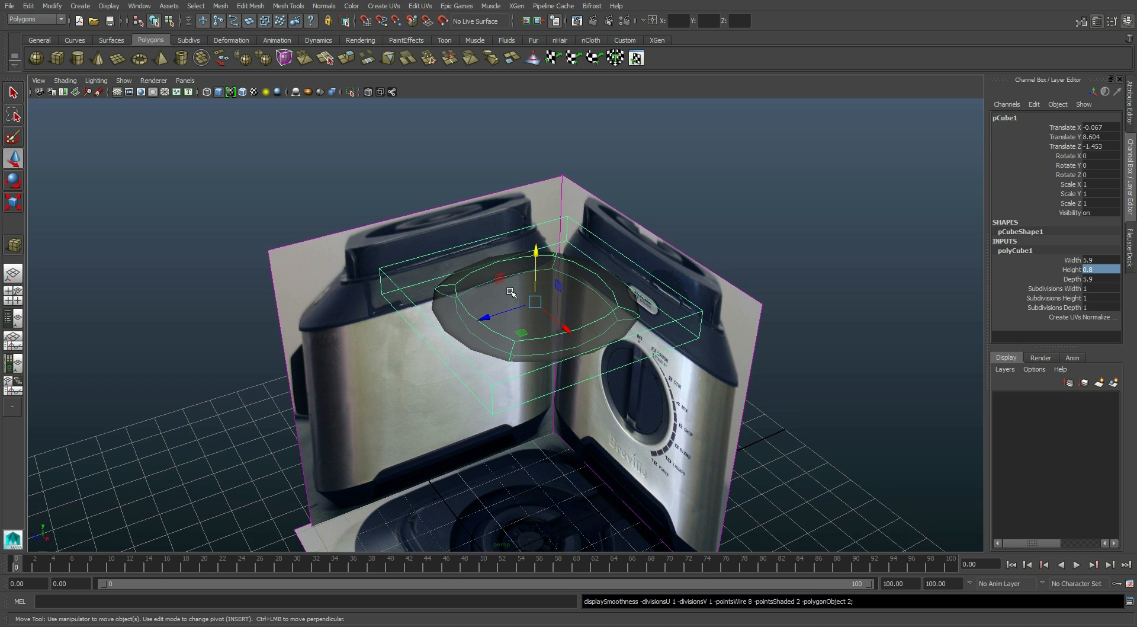
key(3)
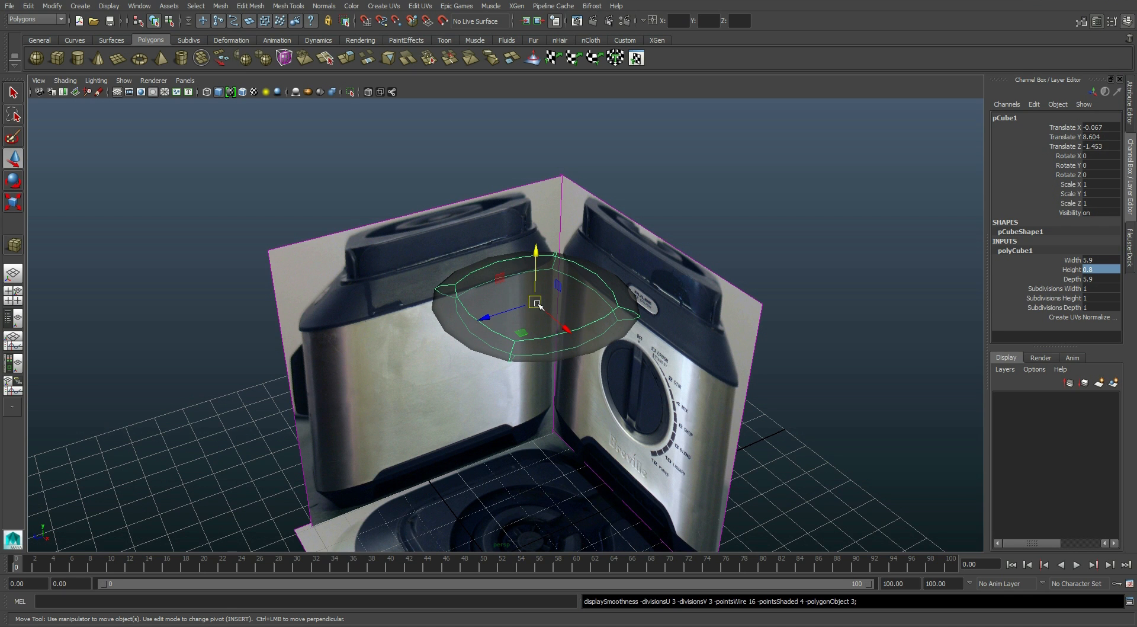
key(1)
key(3)
key(1)
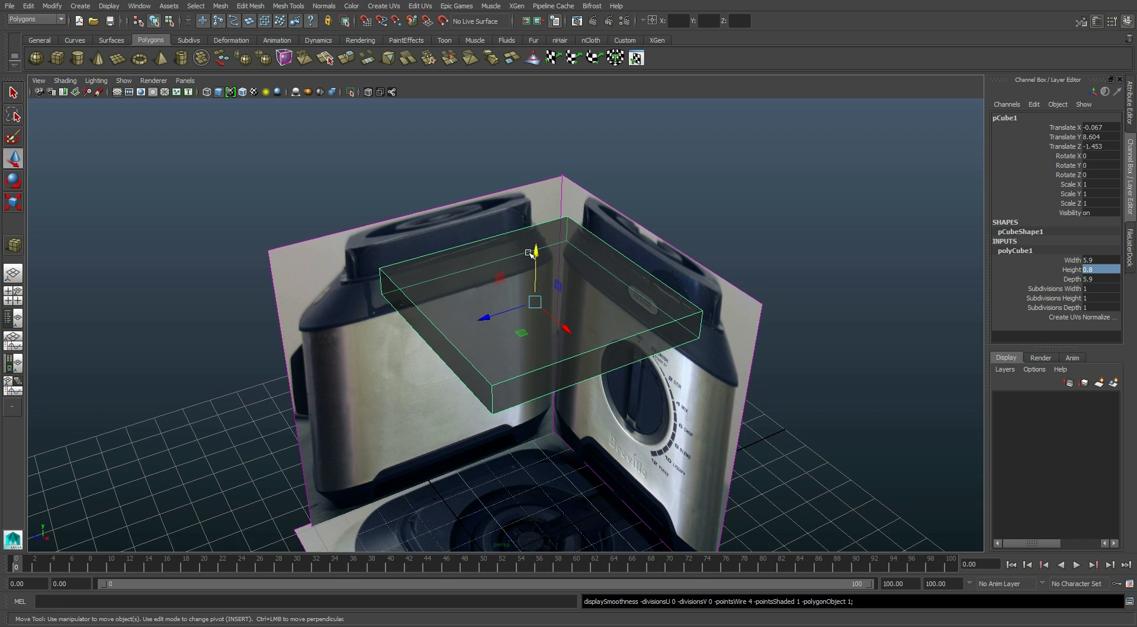
key(3)
key(2)
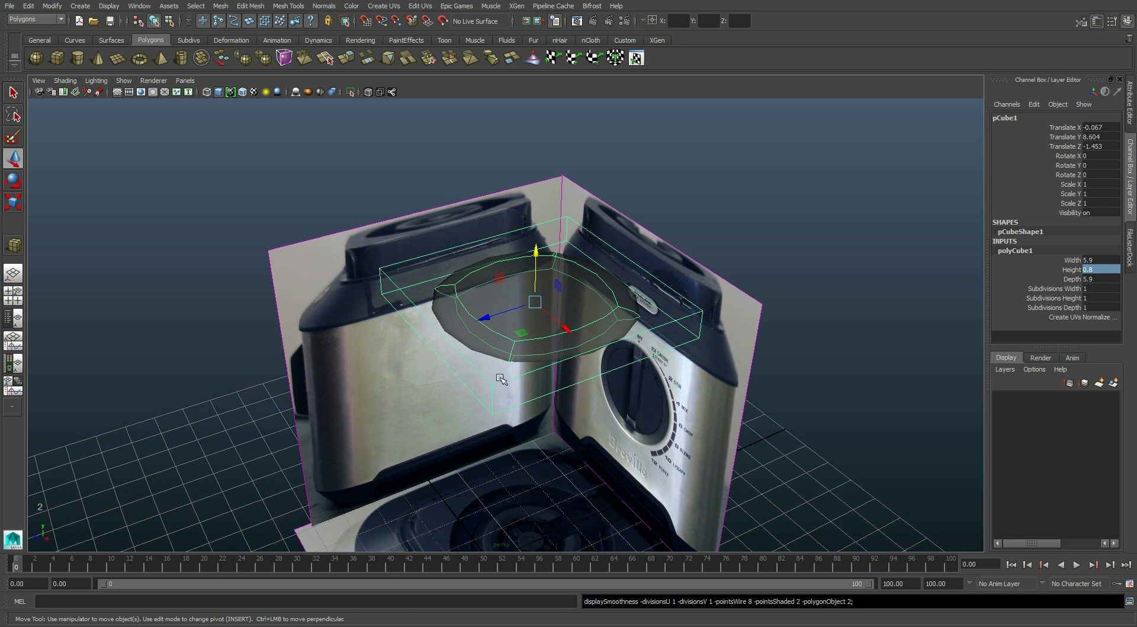
alt+middle_drag(503, 382, 495, 392)
alt+scroll(495, 392, up, 3)
alt+middle_drag(468, 323, 462, 318)
alt+drag(462, 318, 503, 361)
key(1)
- Select the cube's top face in the top view
key(space)
key(space)
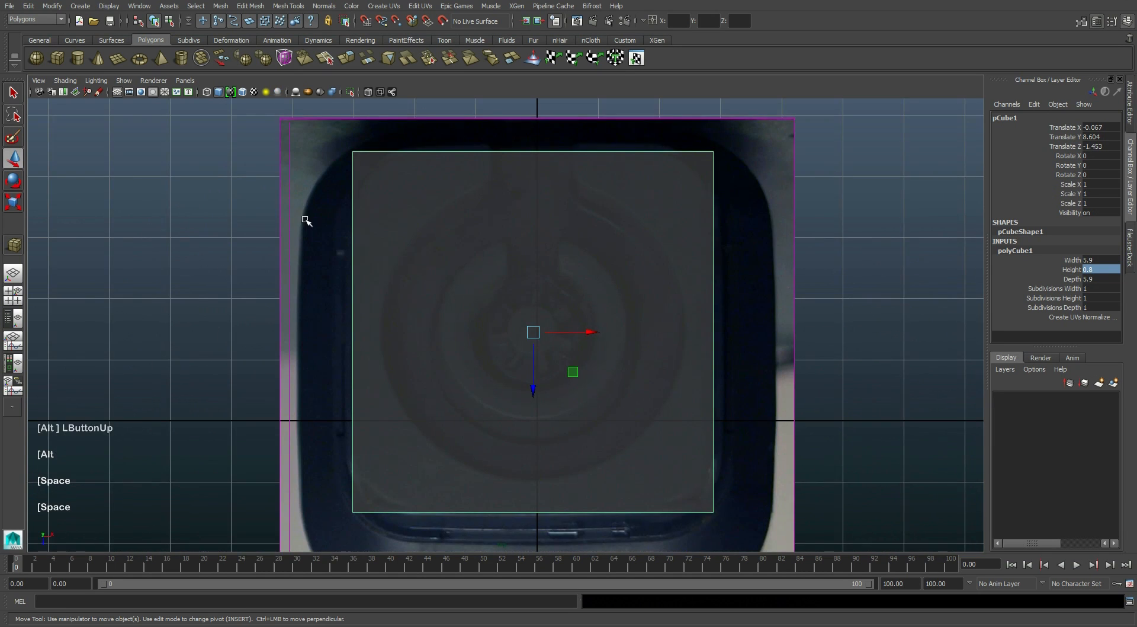
alt+middle_drag(304, 221, 239, 226)
right_click(555, 292)
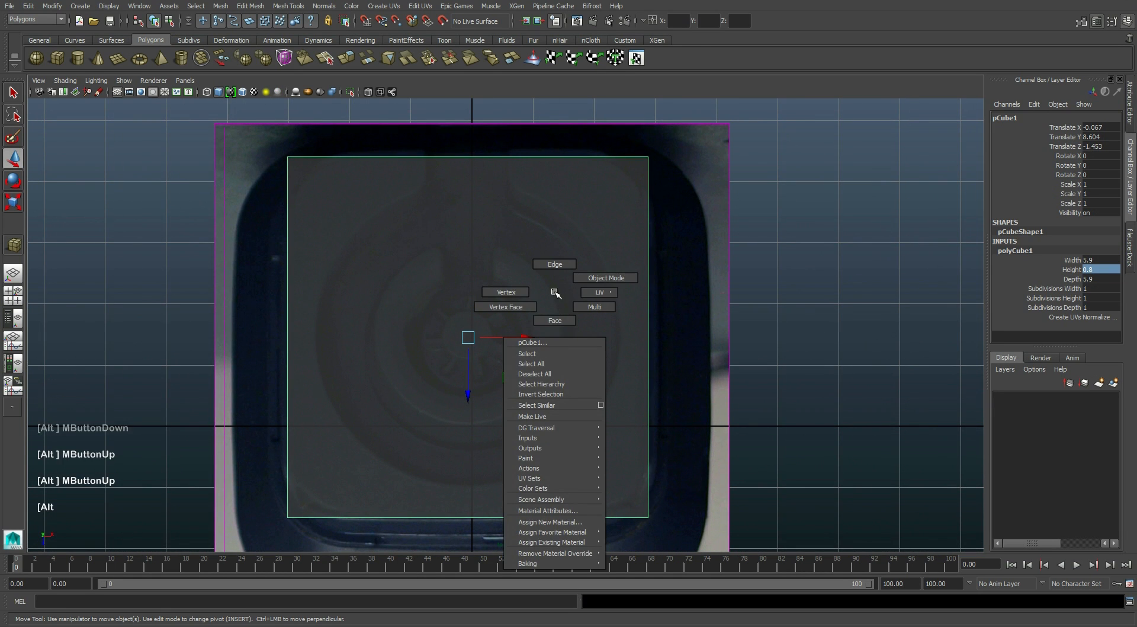
right_click(555, 319)
click(563, 318)
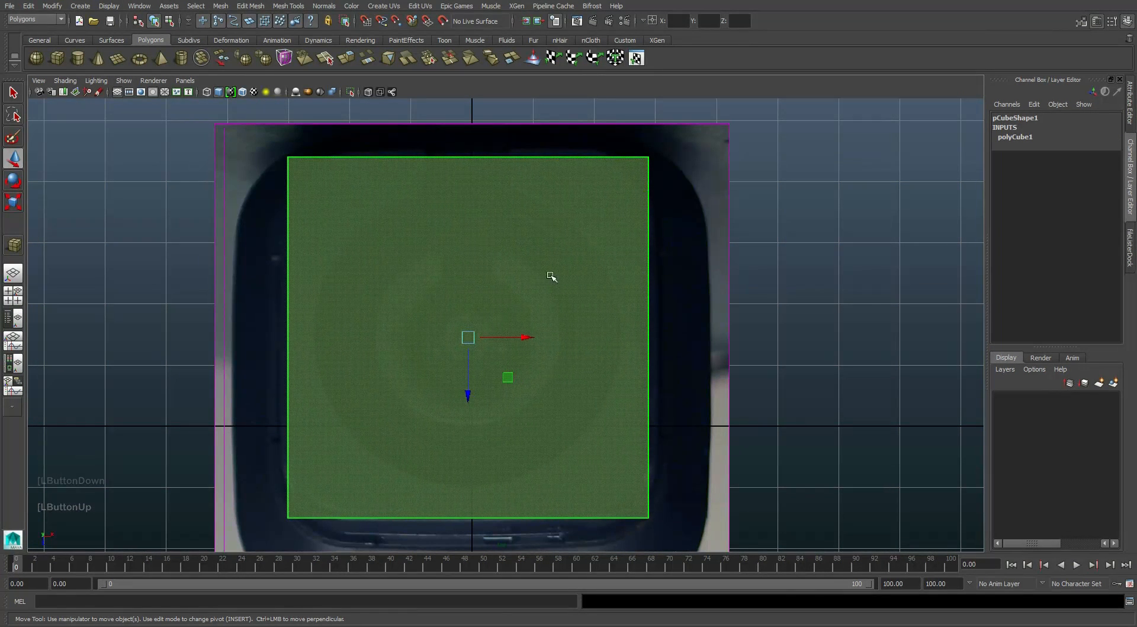
- Extrude the top face with 1 division and scale it inward uniformly to about 0.864
click(242, 7)
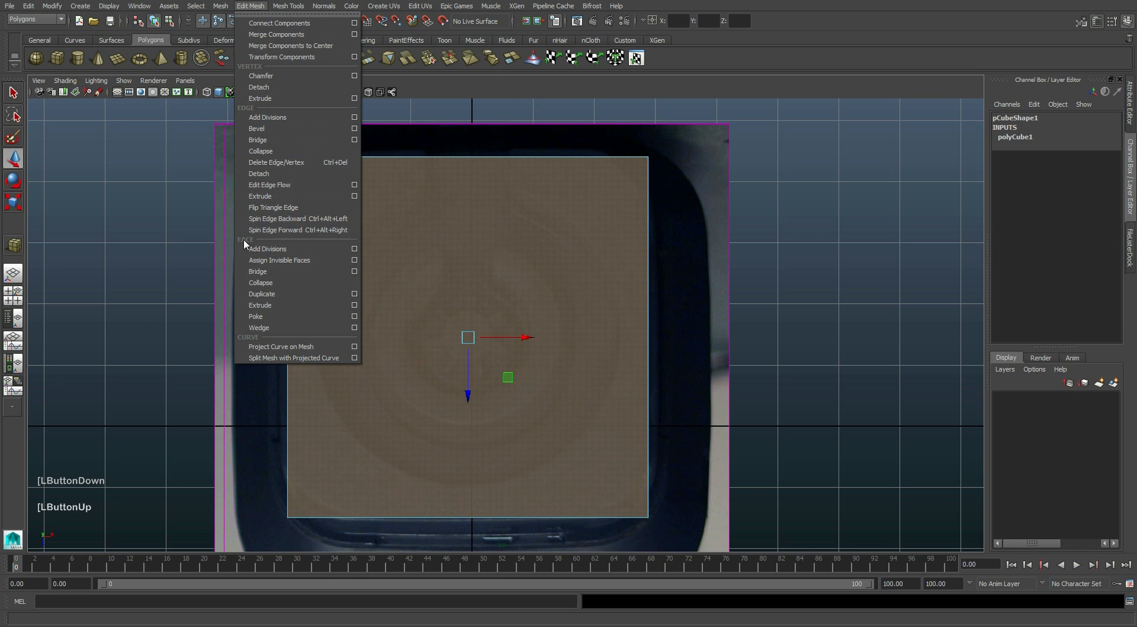
click(356, 306)
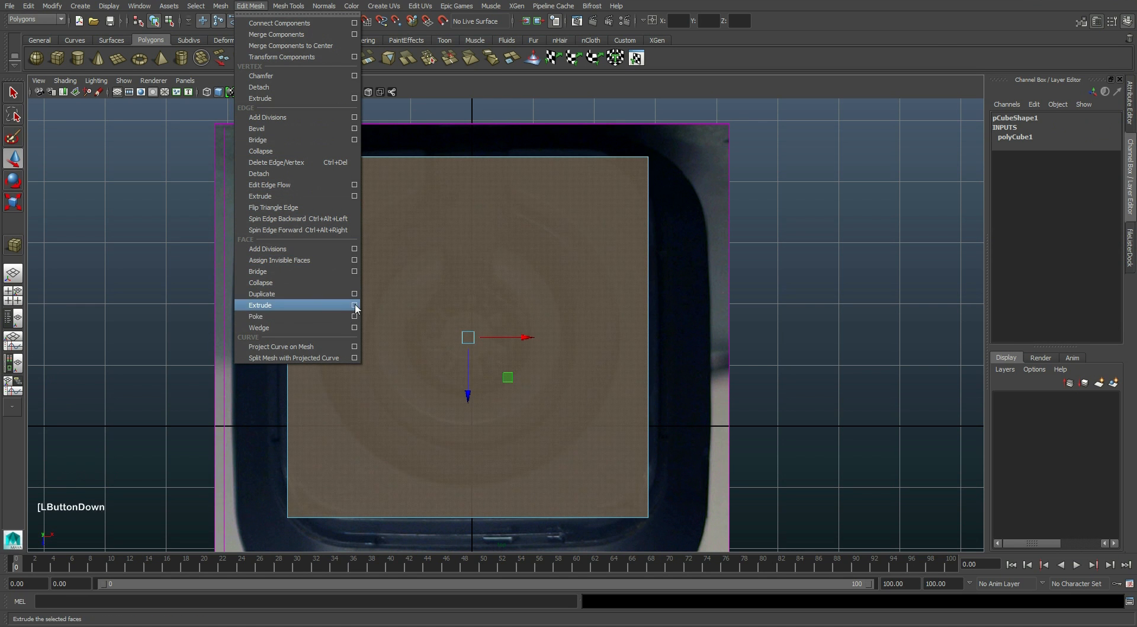
click(723, 90)
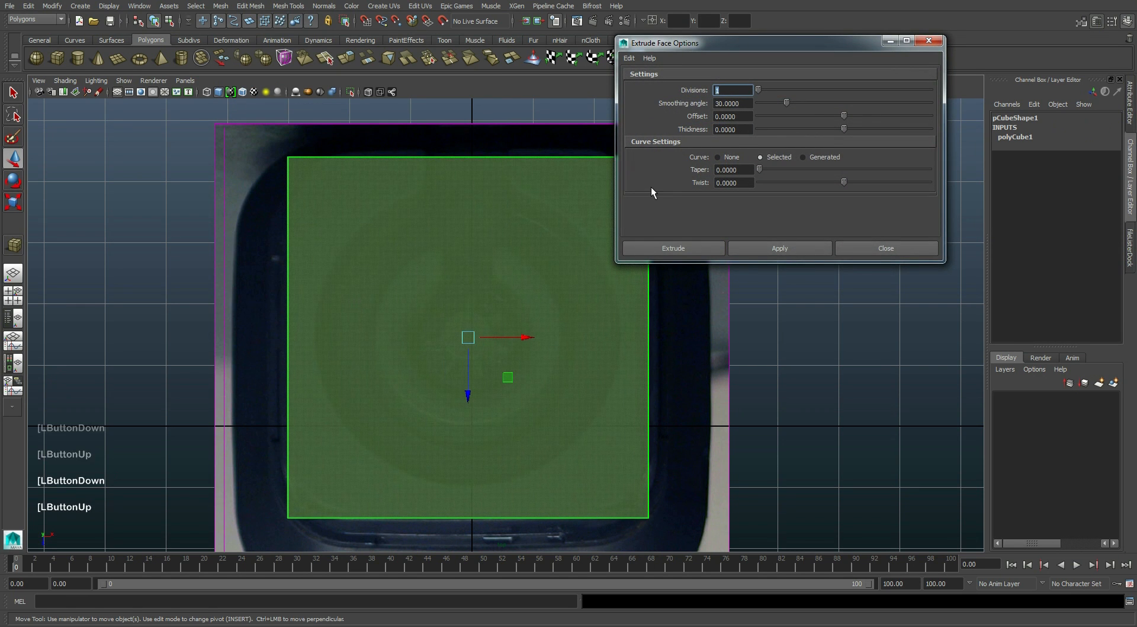
click(805, 249)
click(894, 251)
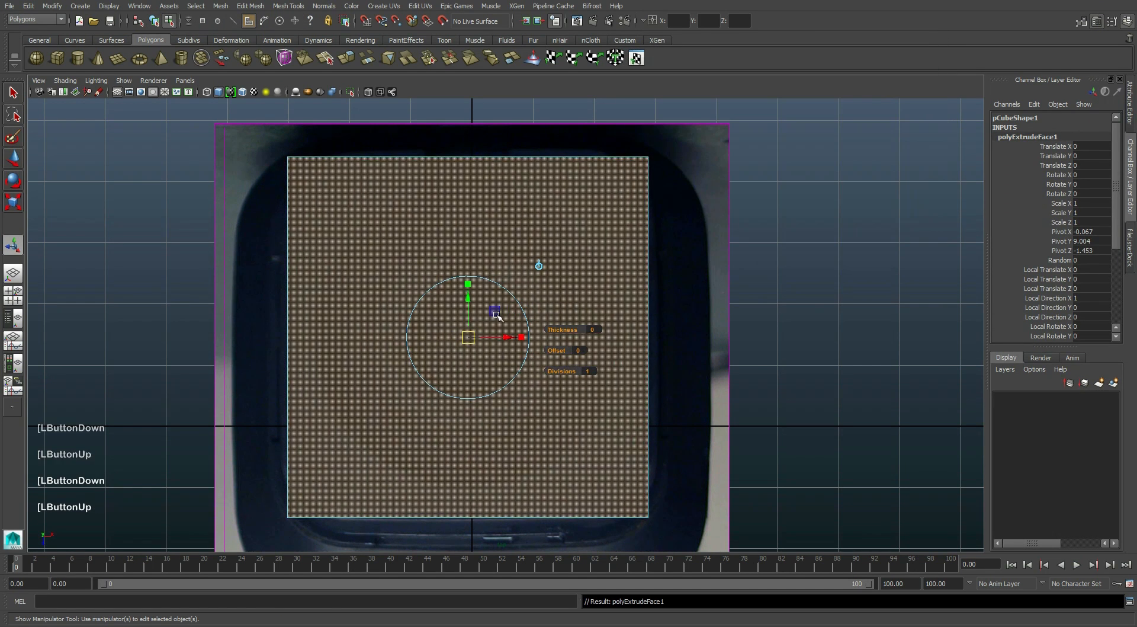
click(468, 284)
drag(467, 333, 462, 358)
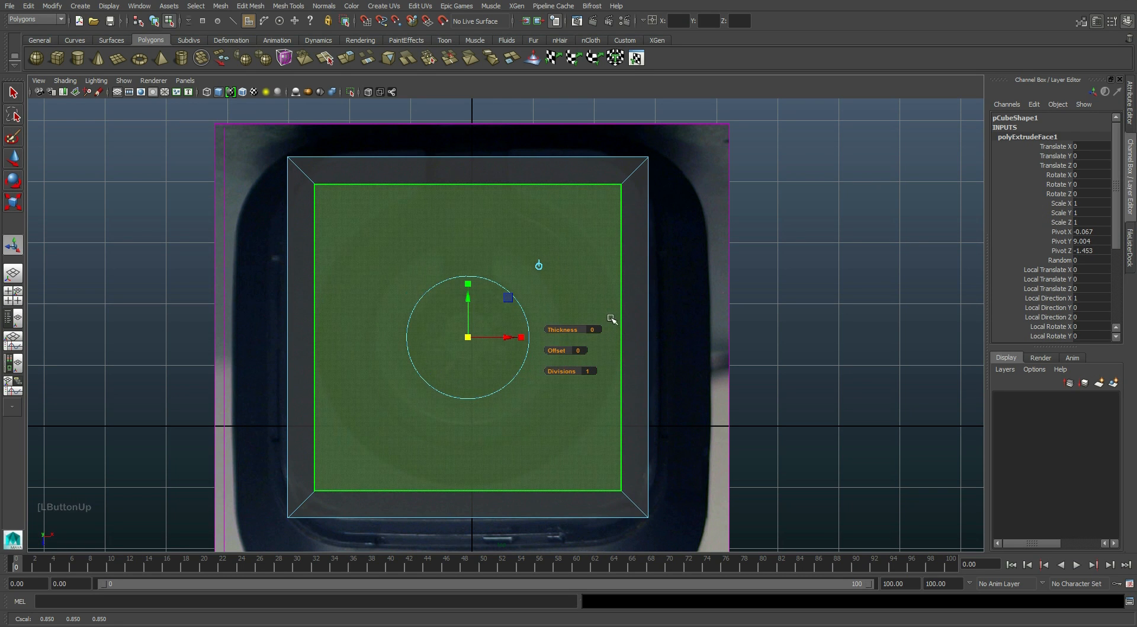
mouse_move(470, 339)
mouse_down()
mouse_move(445, 355)
mouse_move(468, 341)
mouse_up()
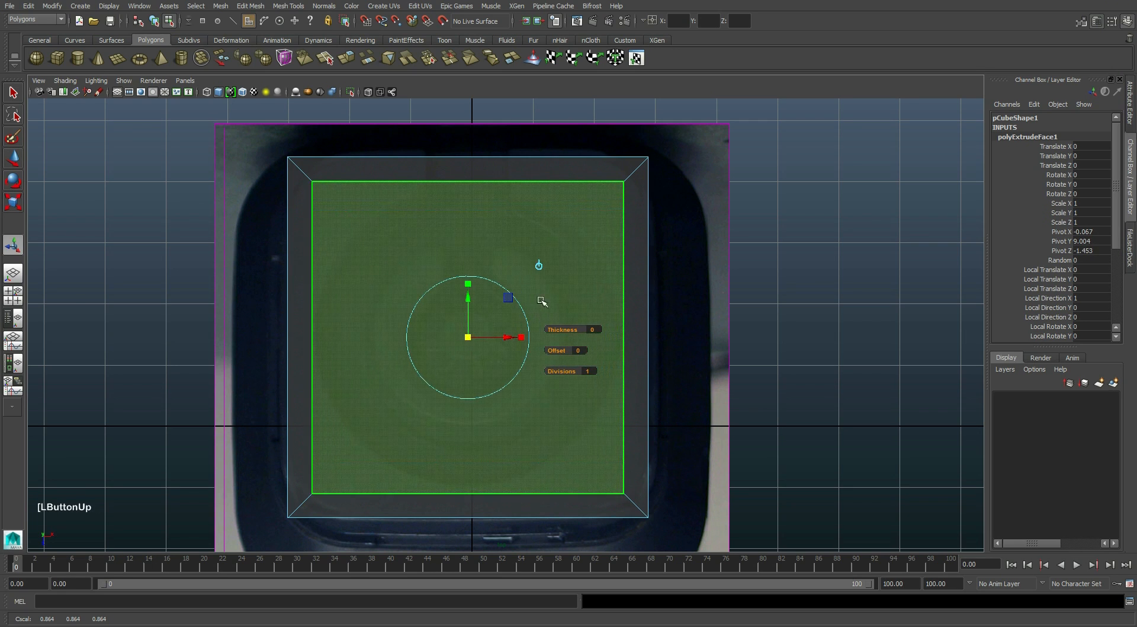
- Extrude the inset face again and lower it by about 0.04 in the perspective view
key(space)
key(space)
alt+middle_drag(736, 226, 696, 234)
alt+drag(696, 234, 634, 231)
alt+middle_drag(634, 230, 577, 291)
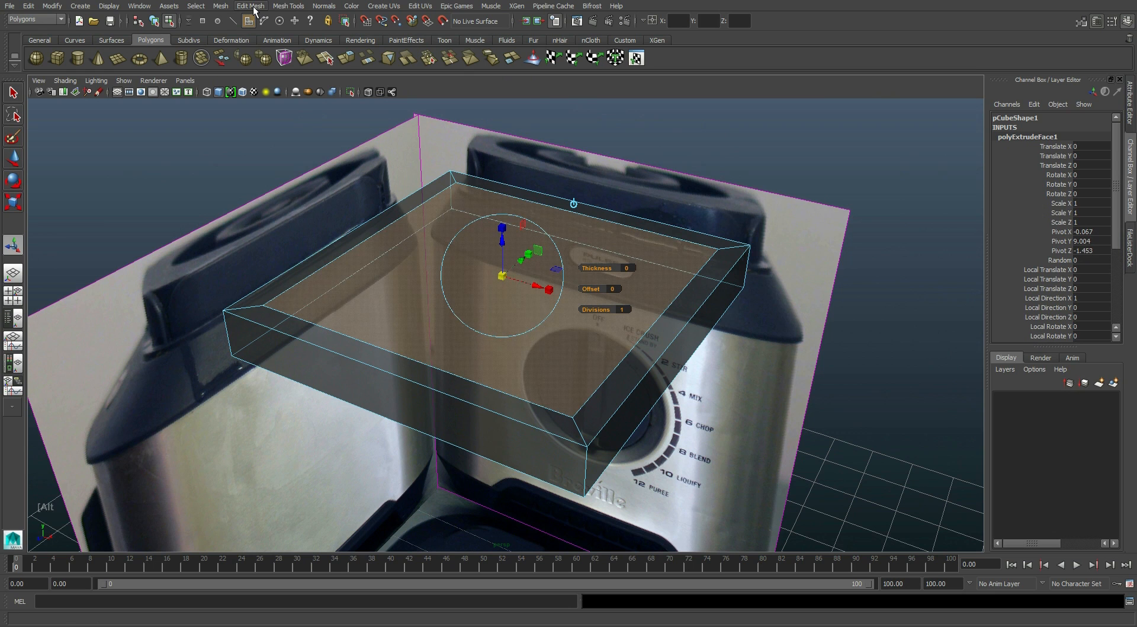
key(g)
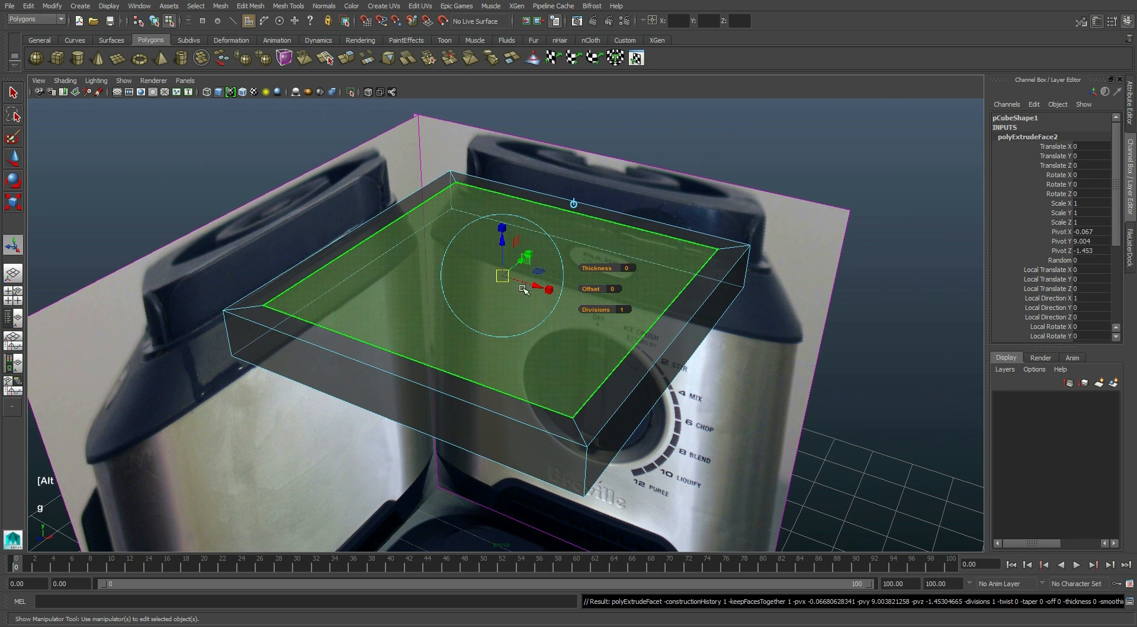
drag(510, 251, 506, 247)
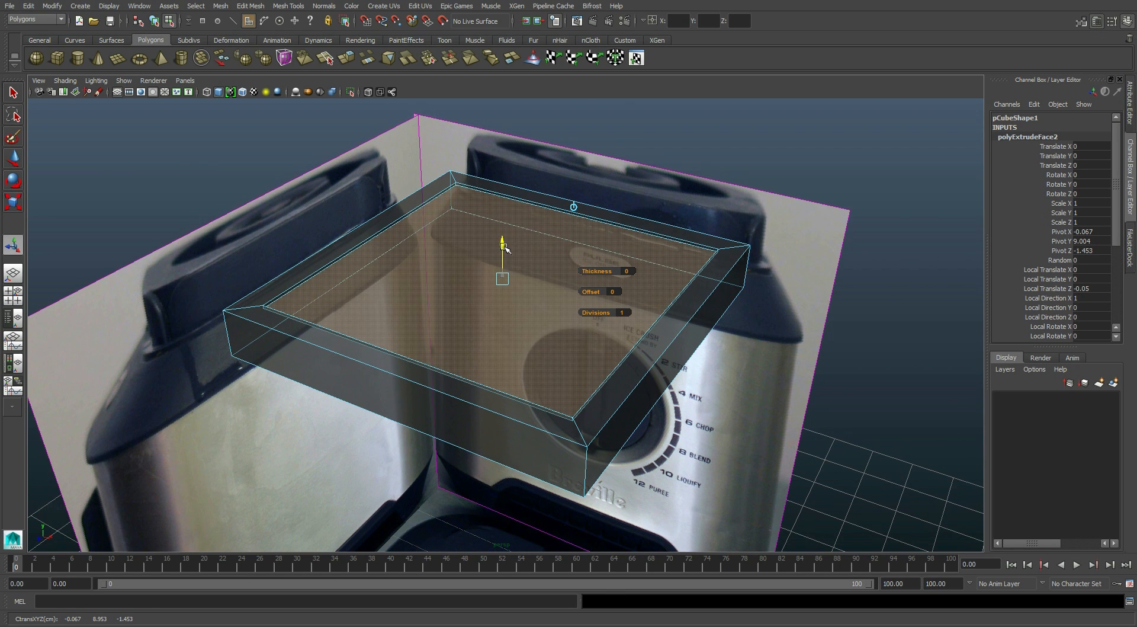
drag(506, 248, 505, 247)
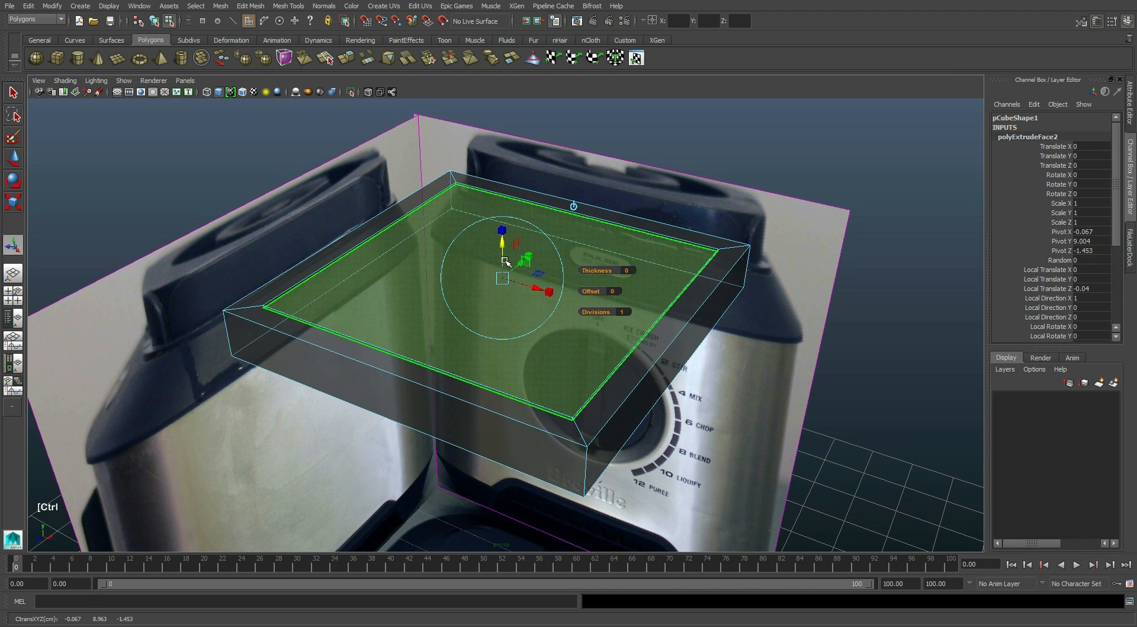
- Adjust the second extrusion's depth to about 0.038 below the rim, checking the shape with the smooth mesh preview
key(3)
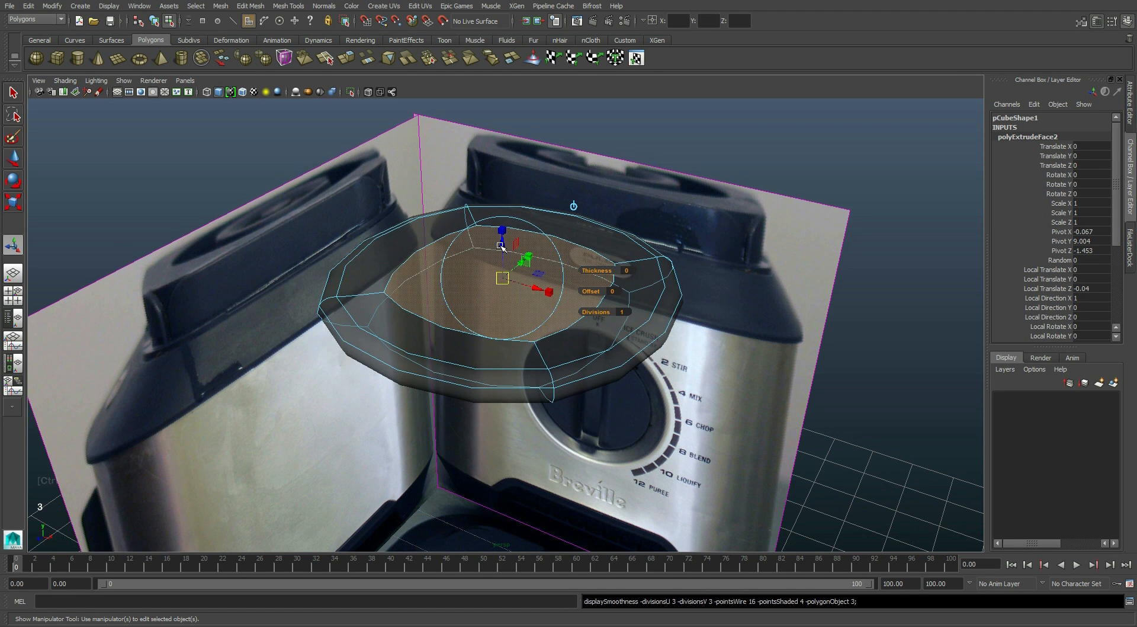
mouse_move(501, 244)
mouse_down()
mouse_move(503, 262)
mouse_move(556, 289)
mouse_move(554, 278)
mouse_move(554, 296)
mouse_move(502, 246)
mouse_move(510, 234)
mouse_up()
key(1)
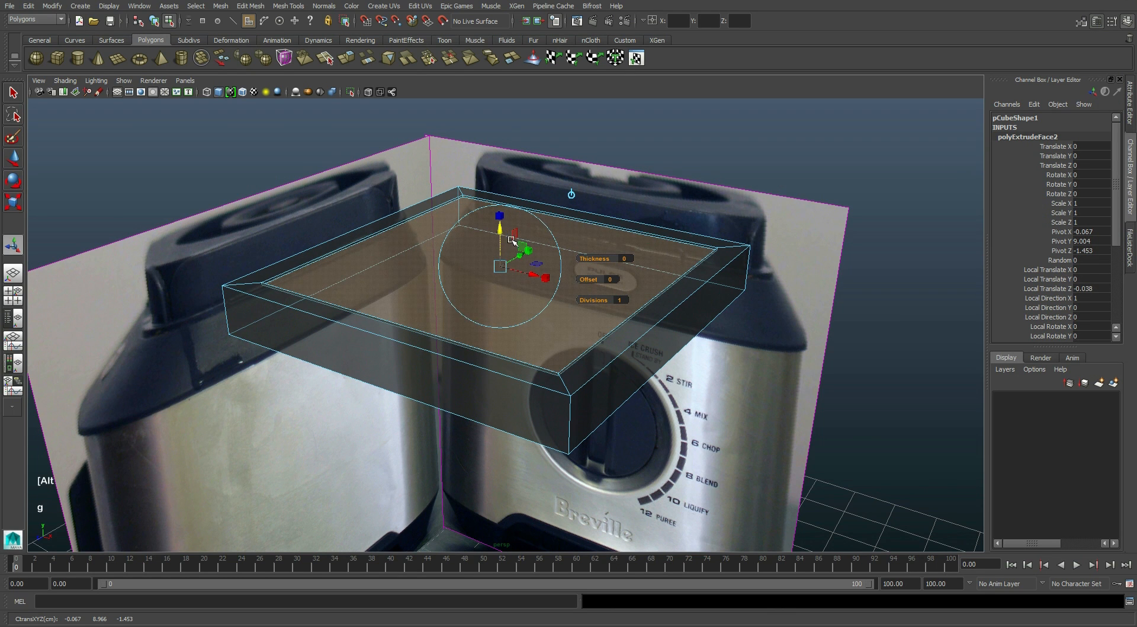
- Extrude the recessed face once more, lower it by about 0.627, and view the mesh with smooth preview
drag(500, 234, 456, 268)
key(3)
alt+drag(351, 259, 467, 287)
key(1)
key(3)
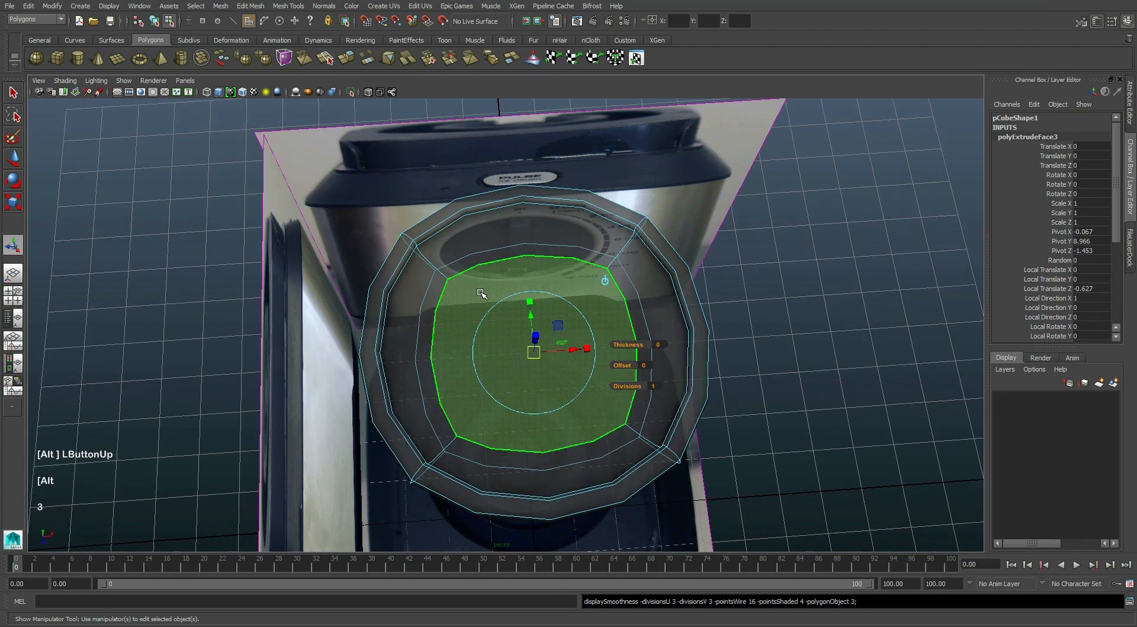
- Return the smoothed mesh to object mode in the top view
key(space)
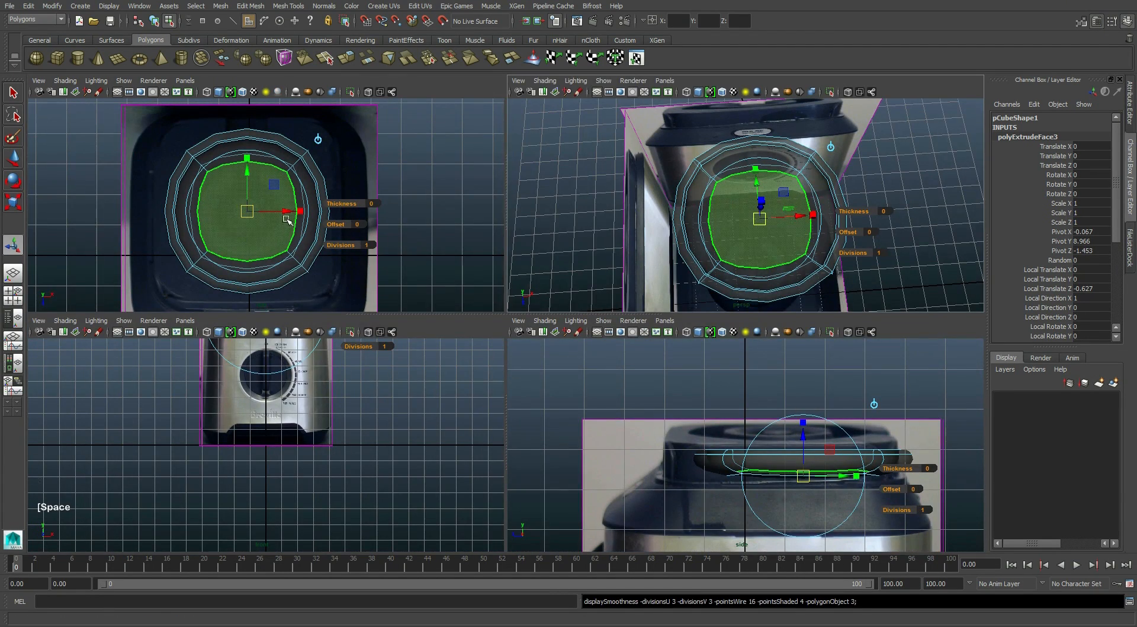
key(space)
alt+middle_drag(386, 256, 397, 268)
scroll(397, 268, up, 2)
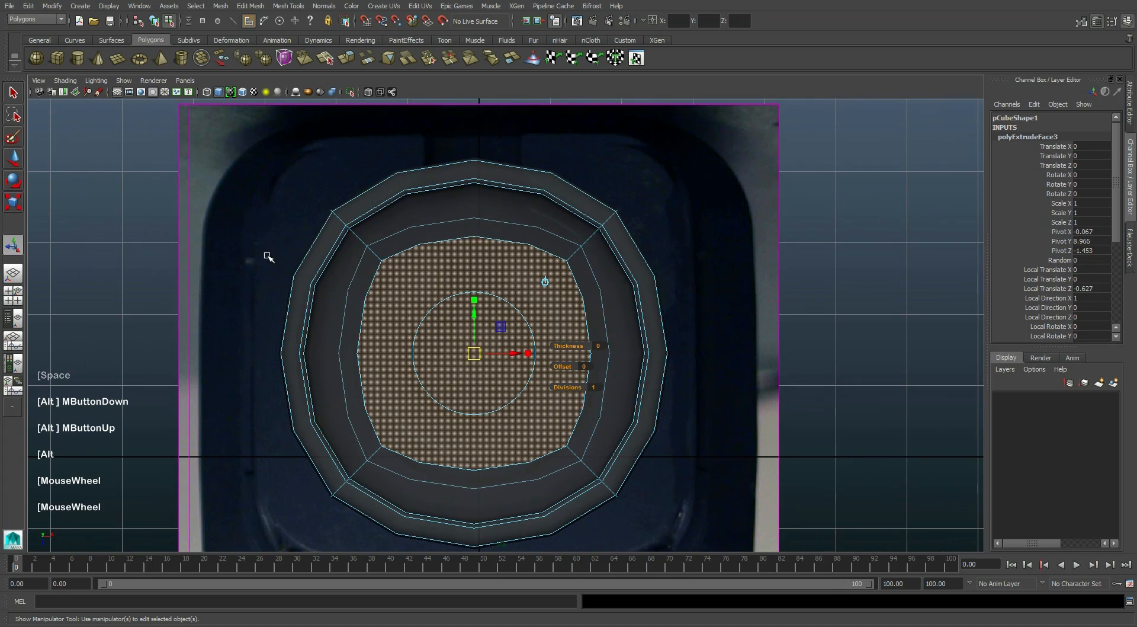
right_drag(511, 237, 508, 297)
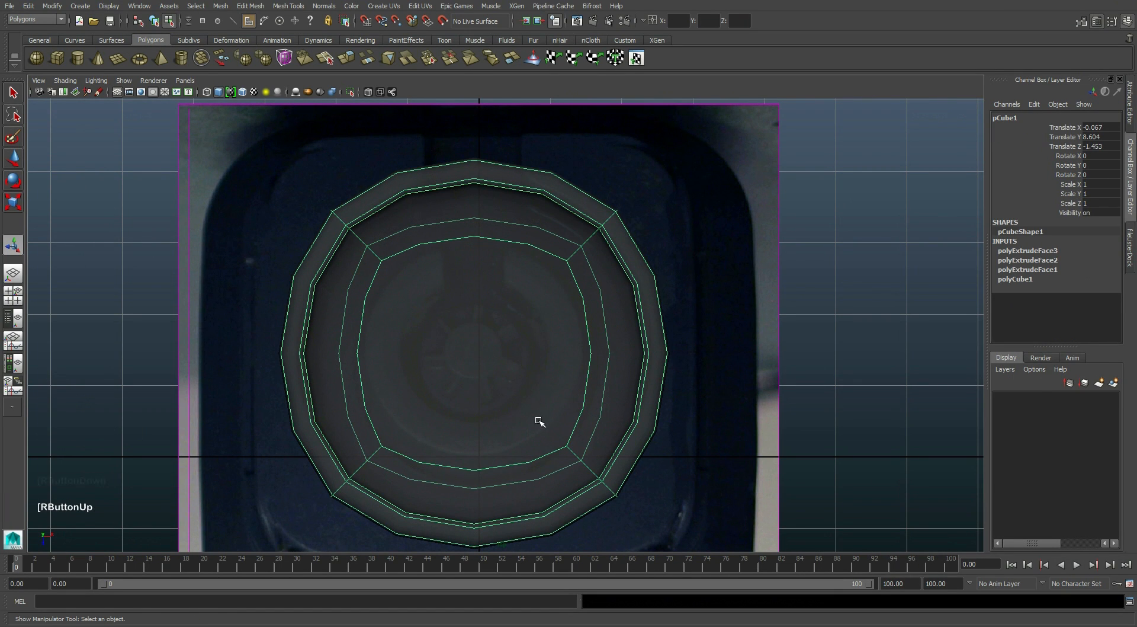
- Try to scale the whole smoothed mesh up uniformly to about 1.051 over the top reference
key(r)
drag(475, 355, 380, 290)
key(ctrl+z)
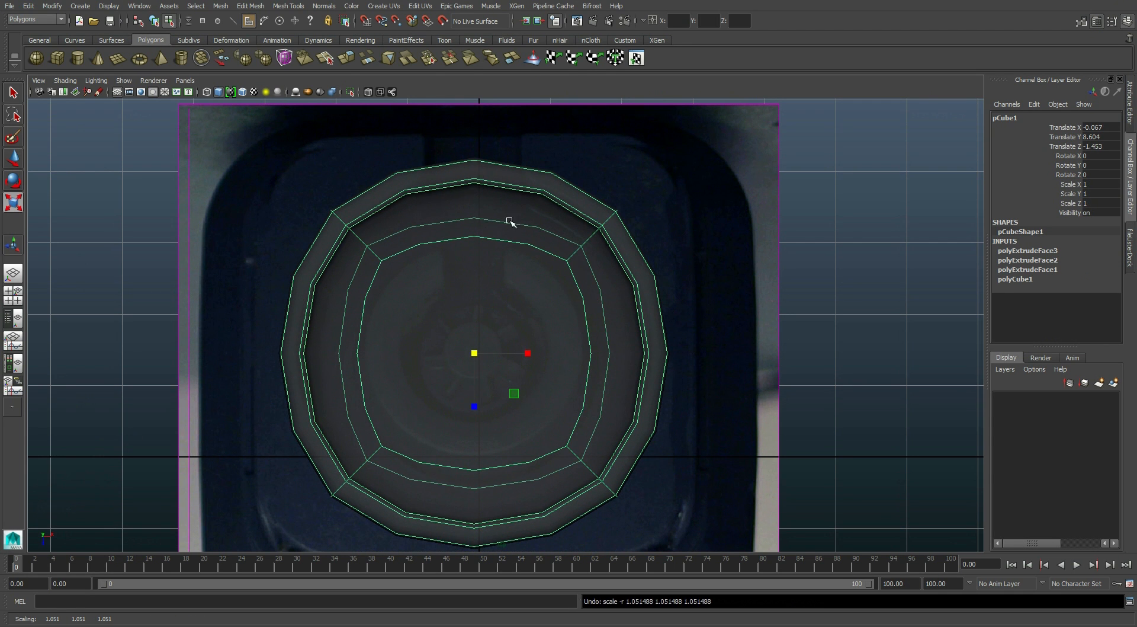
key(w)
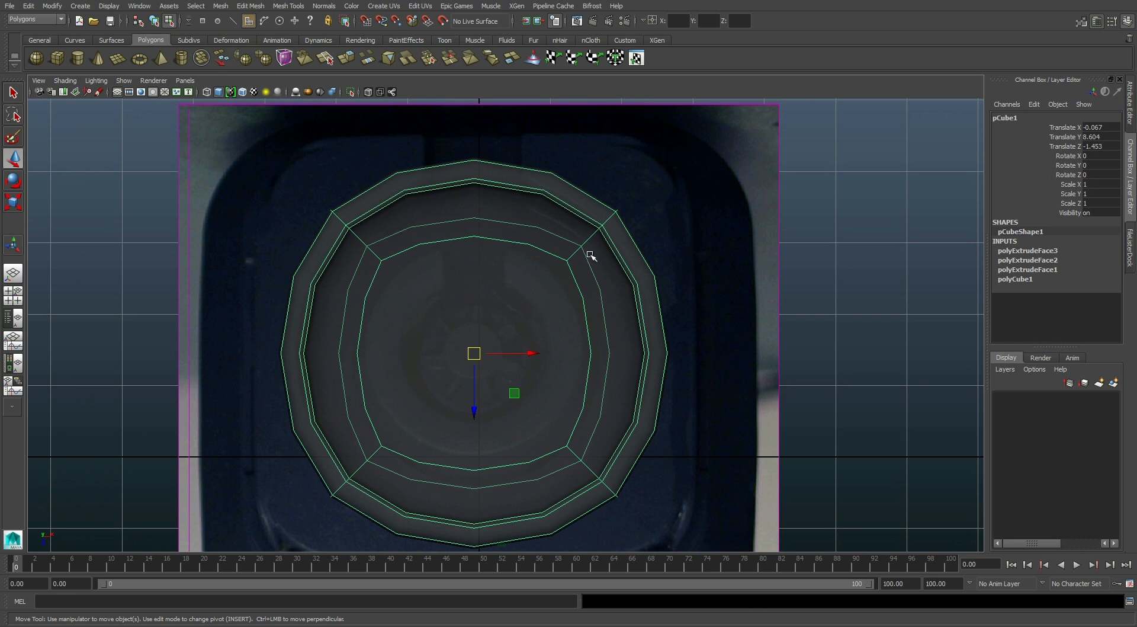
- Turn off the mesh's smooth preview in the top view
key(space)
key(space)
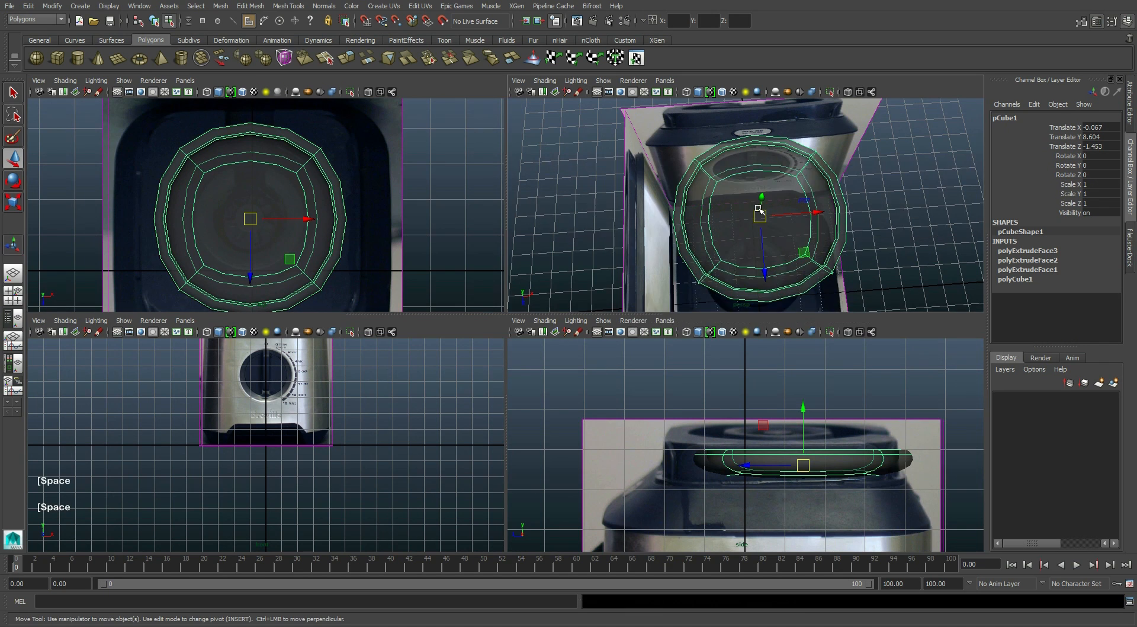
key(space)
alt+middle_drag(347, 219, 367, 182)
key(space)
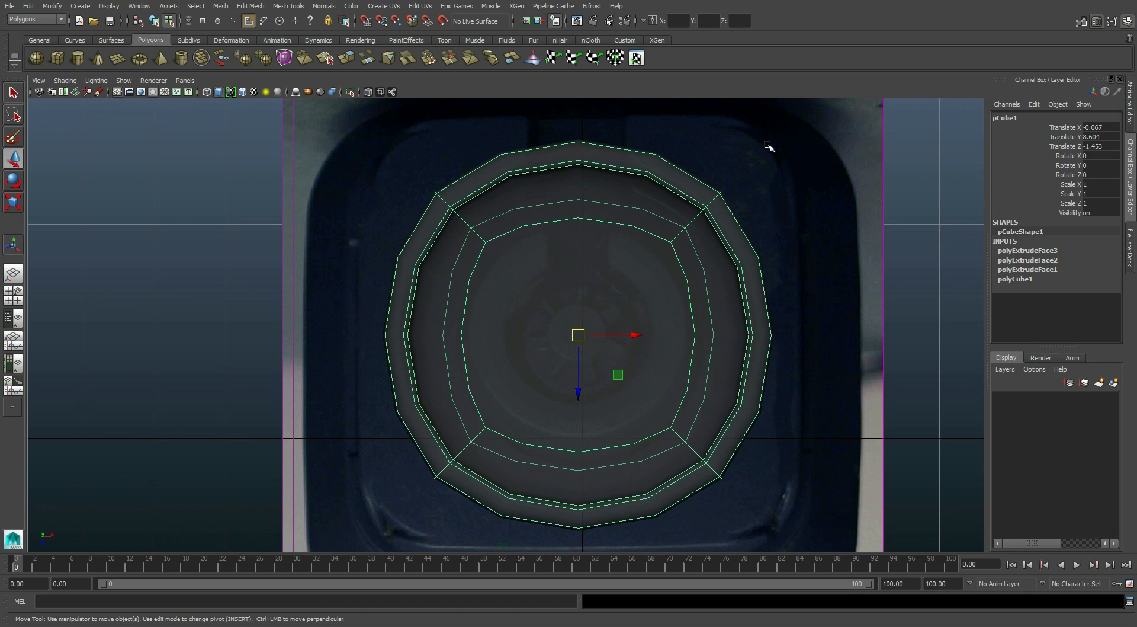
key(1)
alt+middle_drag(654, 306, 627, 291)
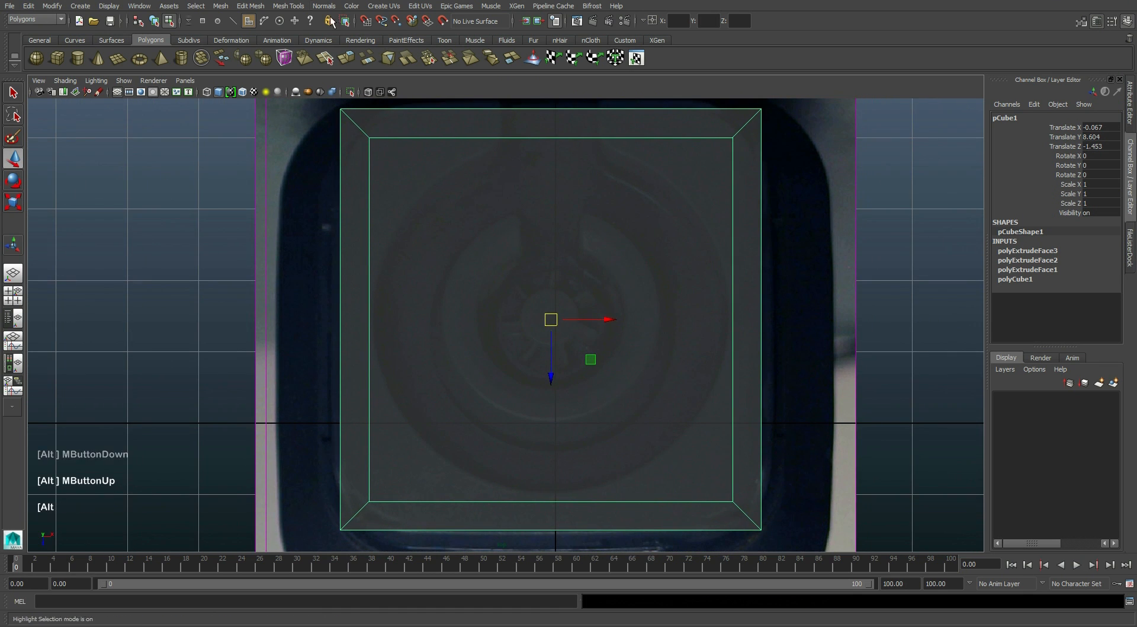
- Start the Insert Edge Loop Tool with its settings shown and select the recessed cube
click(288, 6)
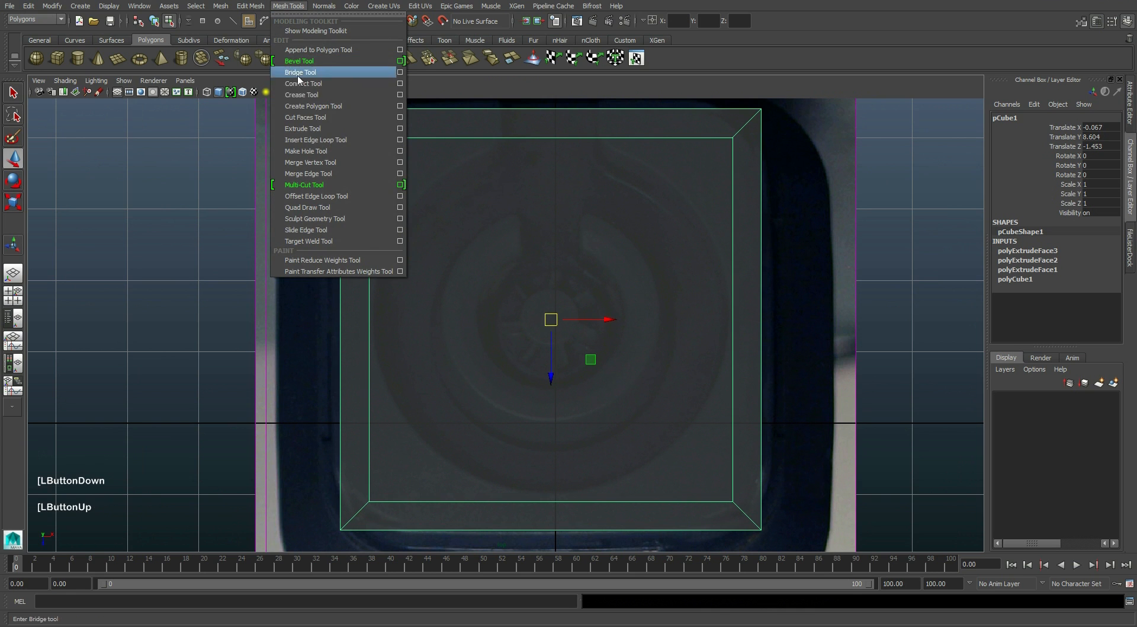
click(401, 140)
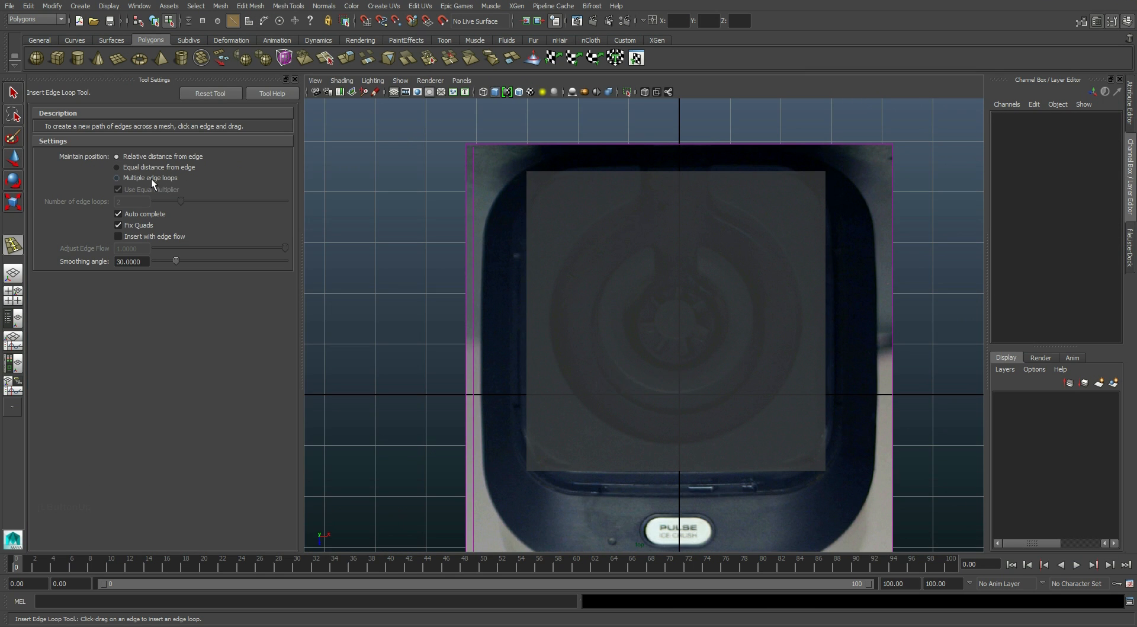
click(614, 259)
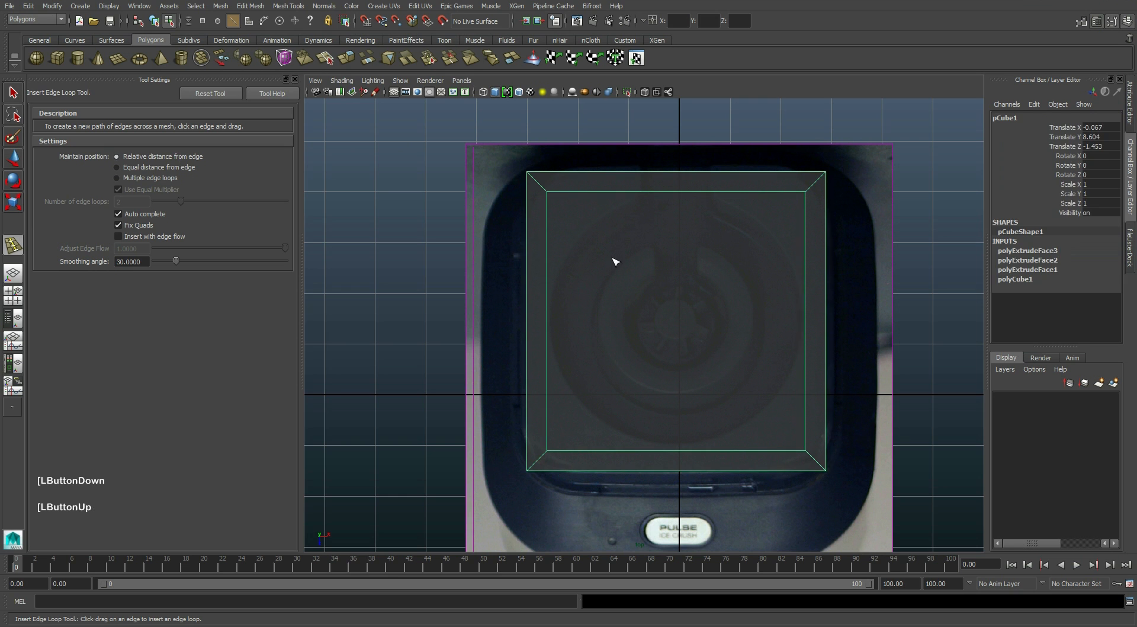
- Try to insert an edge loop running front to back across the cube near one side
drag(683, 196, 586, 193)
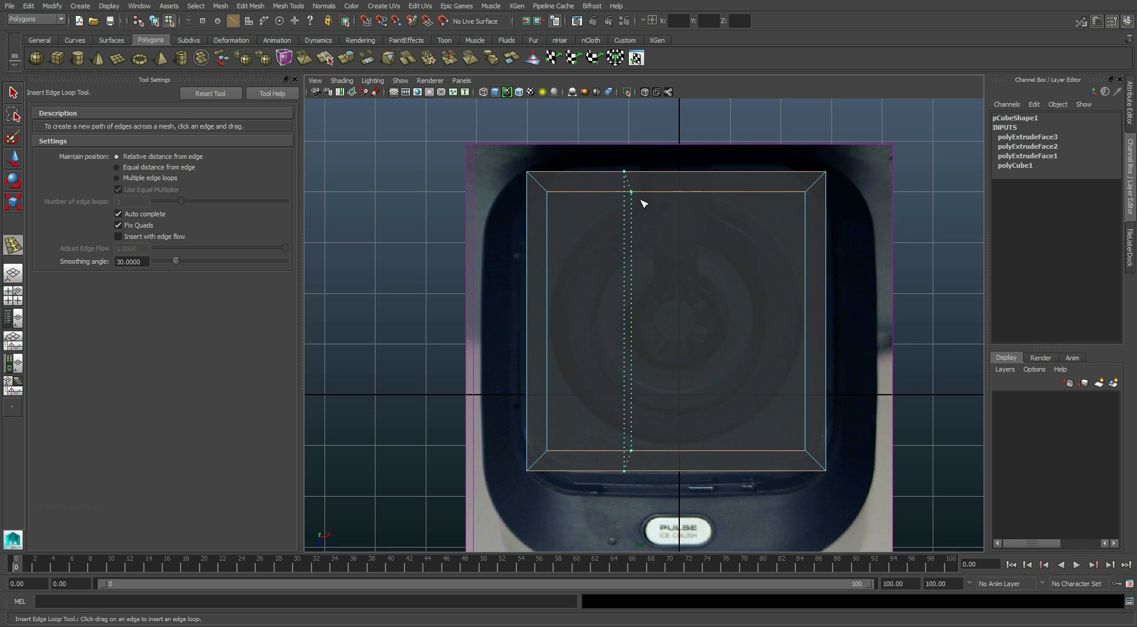
drag(780, 206, 768, 204)
key(ctrl+z)
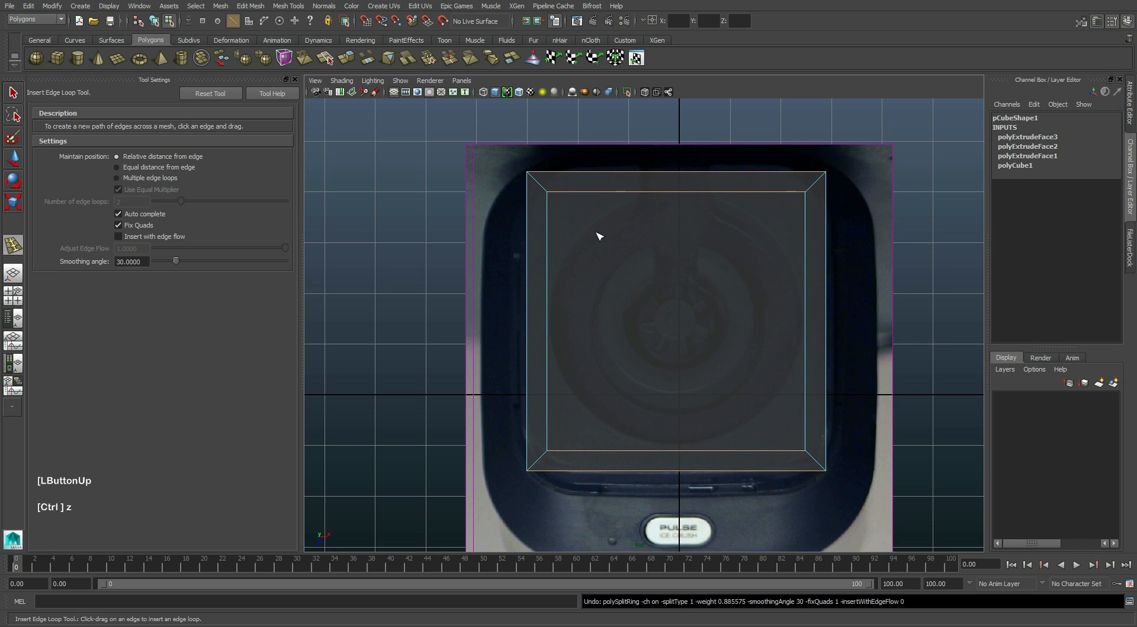
- Insert two evenly spaced edge loops front to back across the cube using the Multiple edge loops setting
click(175, 165)
click(168, 179)
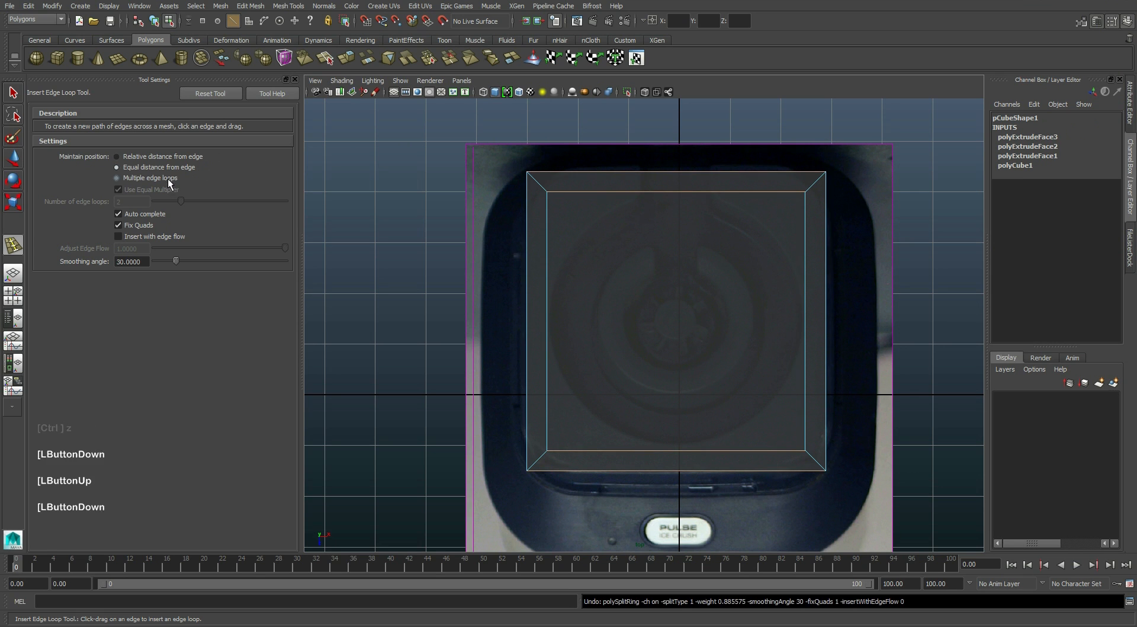
drag(680, 191, 675, 221)
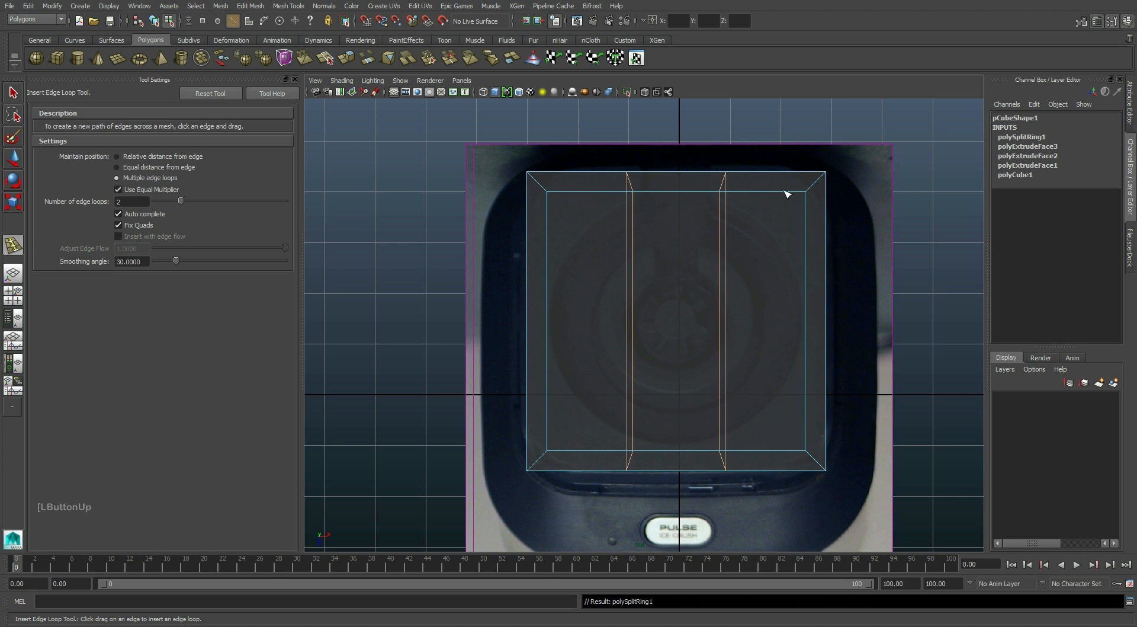
- Insert two evenly spaced edge loops side to side across the cube, dividing the recess floor into a three-by-three grid
key(space)
alt+drag(770, 181, 800, 187)
alt+scroll(800, 187, up, 2)
scroll(800, 187, up, 2)
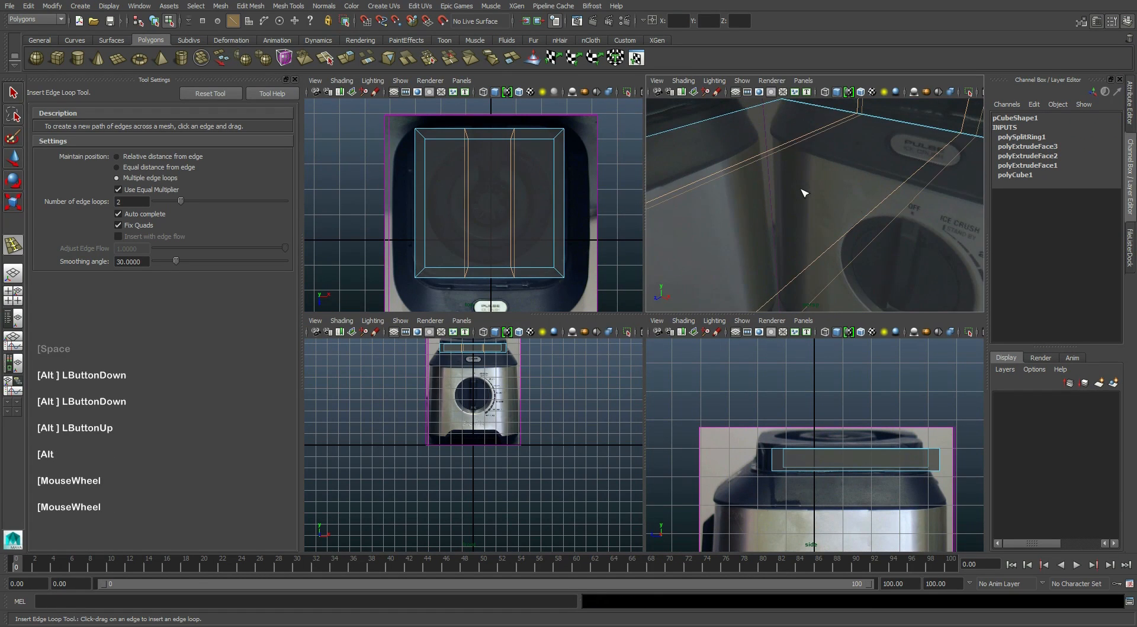
alt+scroll(773, 261, up, 1)
alt+drag(770, 261, 783, 233)
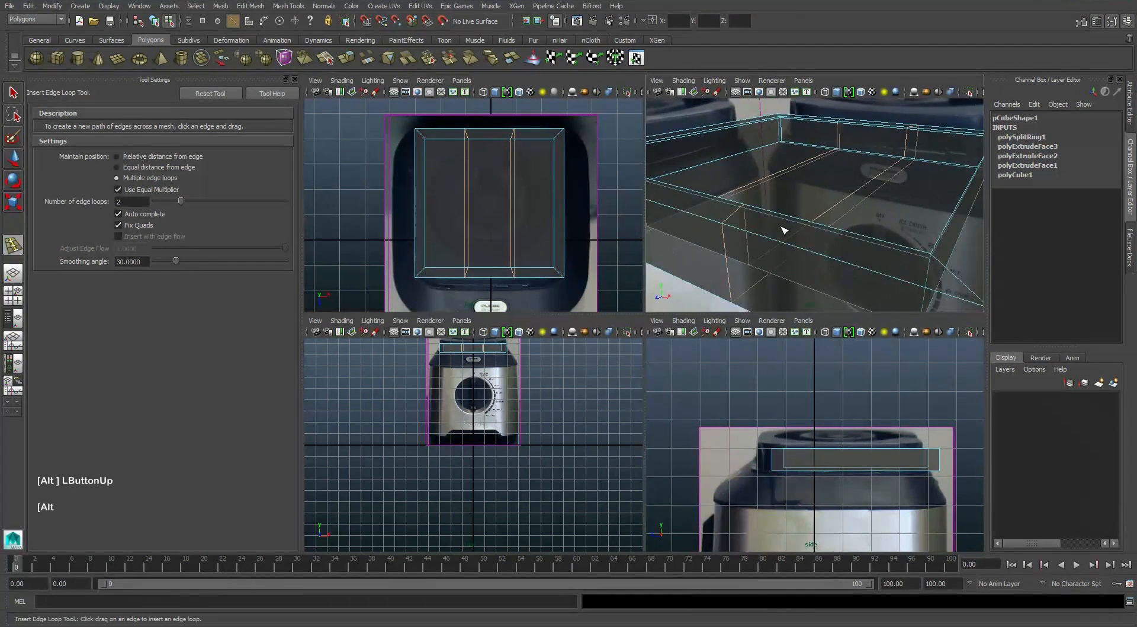
scroll(782, 233, down, 2)
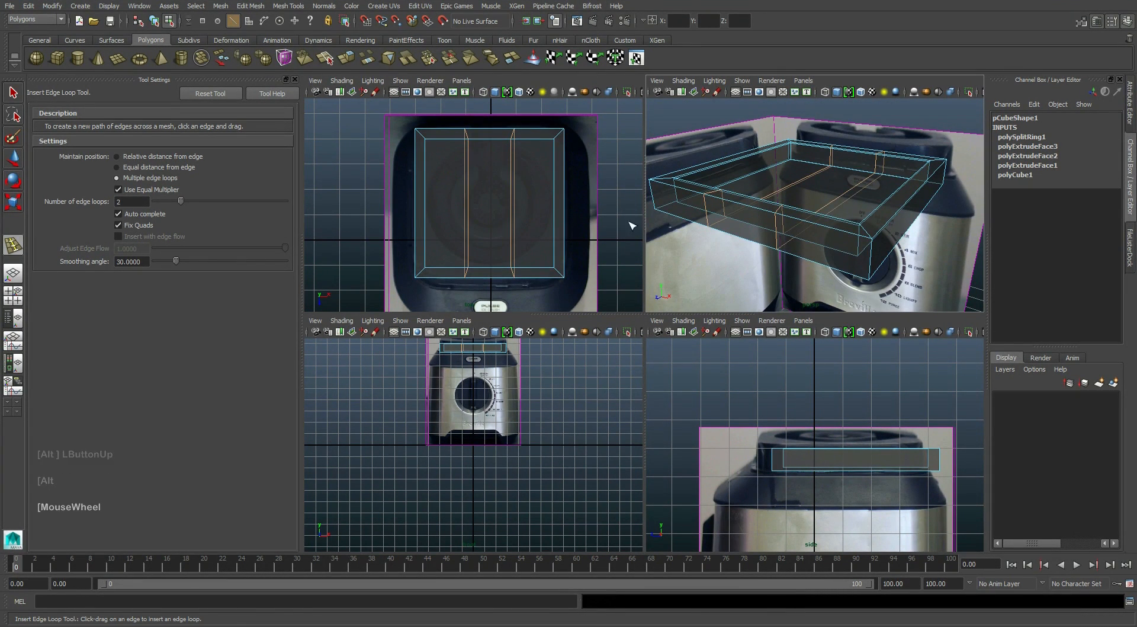
drag(423, 195, 446, 181)
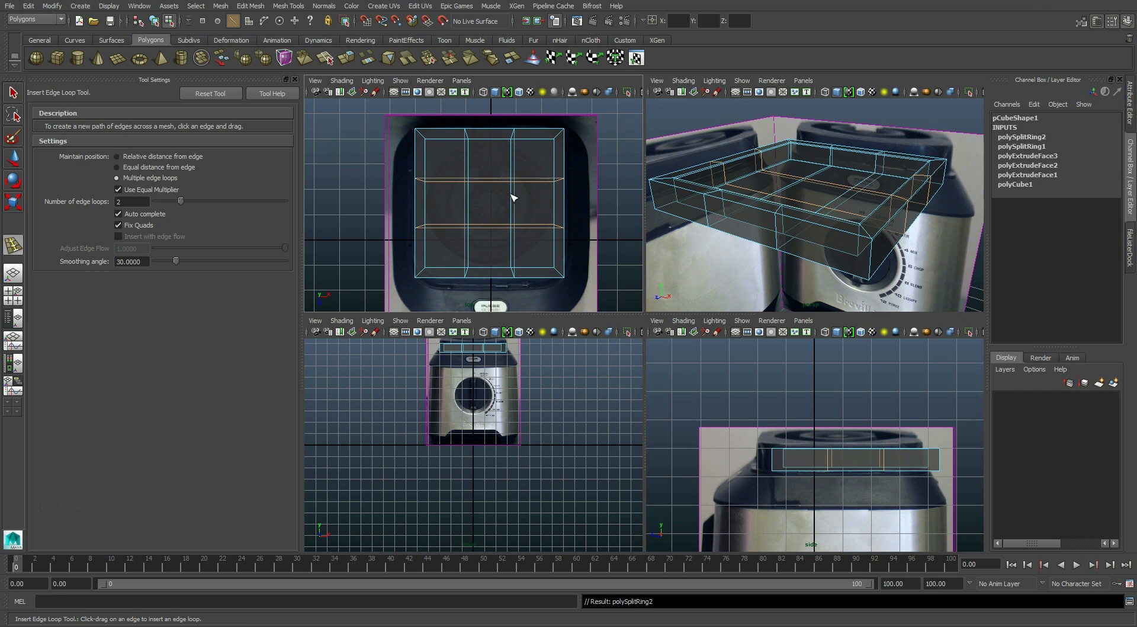
- Select all nine faces of the recess floor in face mode, undoing any accidental move
key(w)
right_drag(515, 188, 516, 215)
click(454, 160)
click(454, 160)
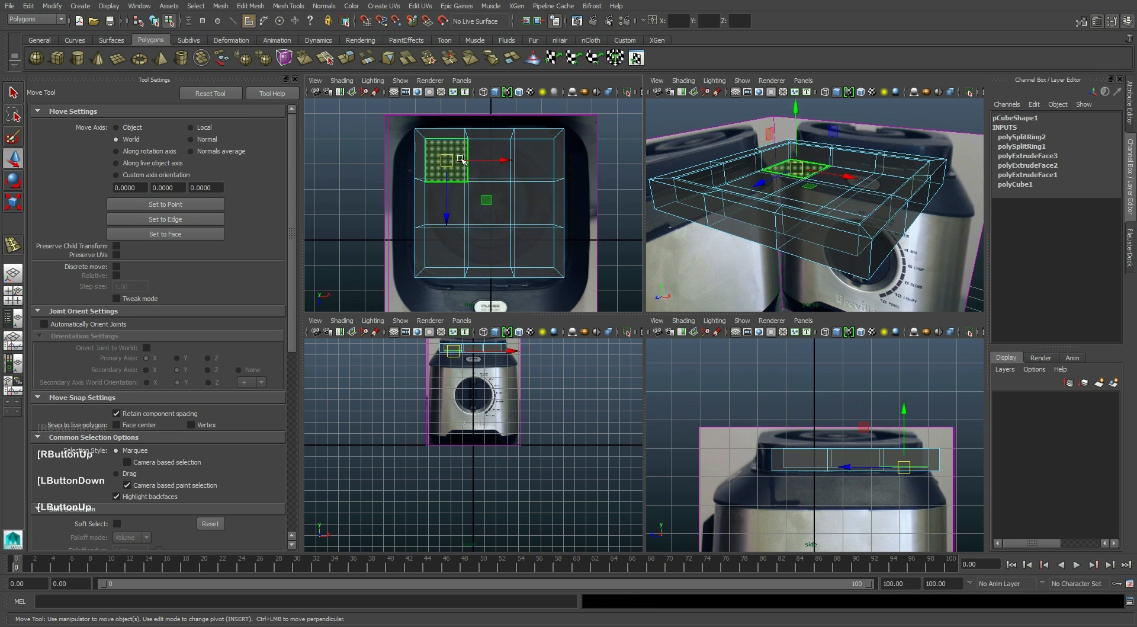
shift+click(491, 157)
shift+click(534, 166)
shift+click(527, 203)
shift+click(481, 205)
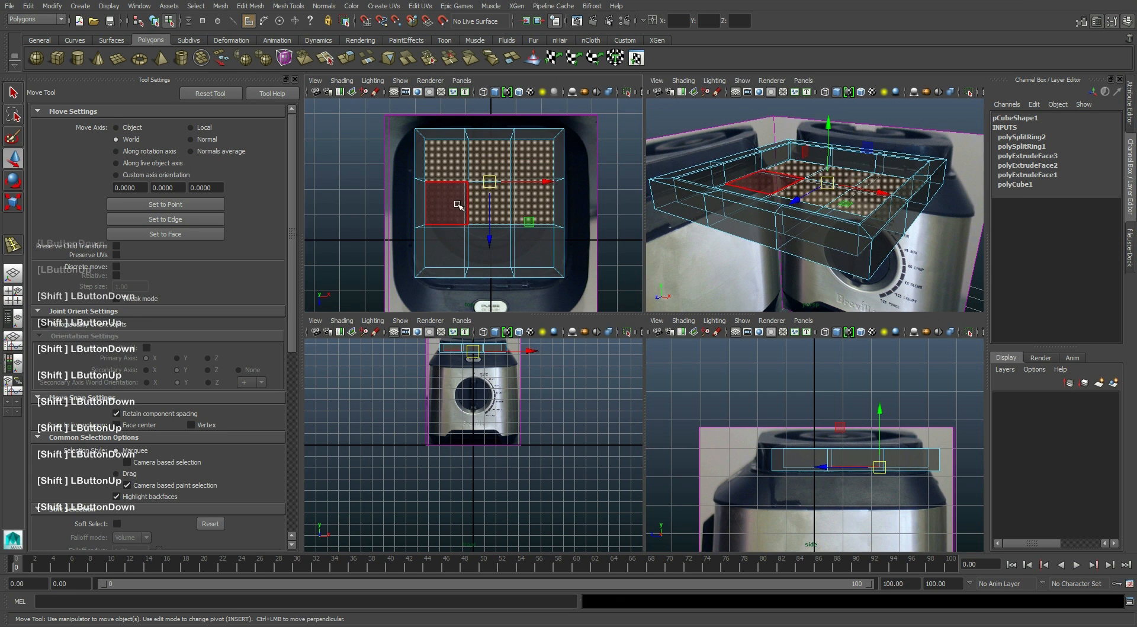
shift+click(447, 203)
shift+click(447, 243)
shift+click(489, 245)
shift+click(527, 244)
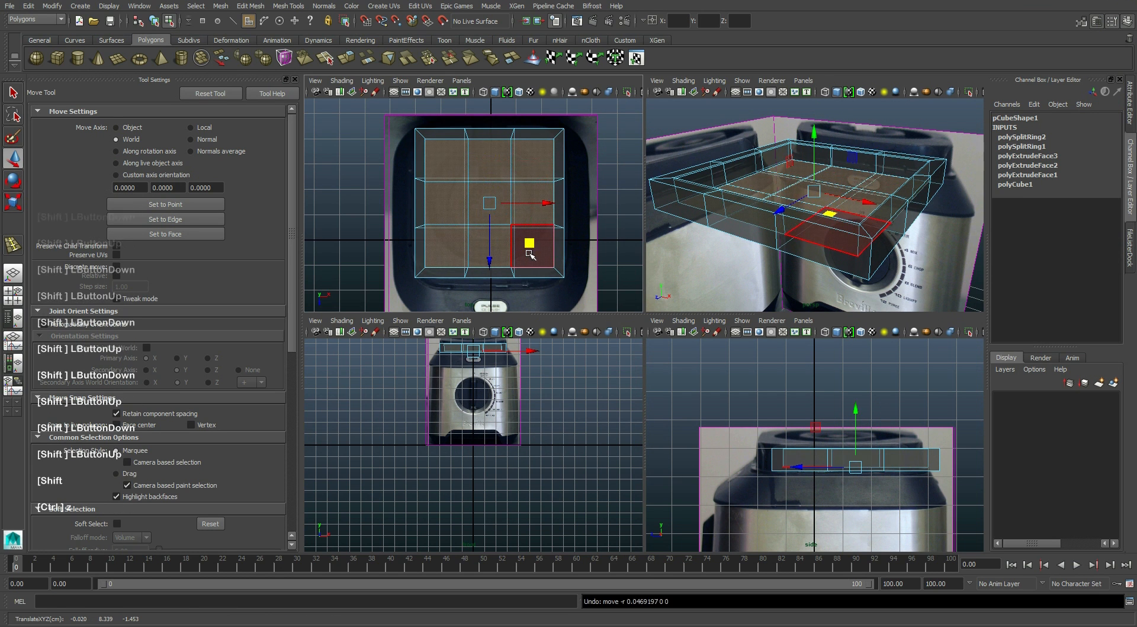
key(ctrl+z)
key(ctrl+z)
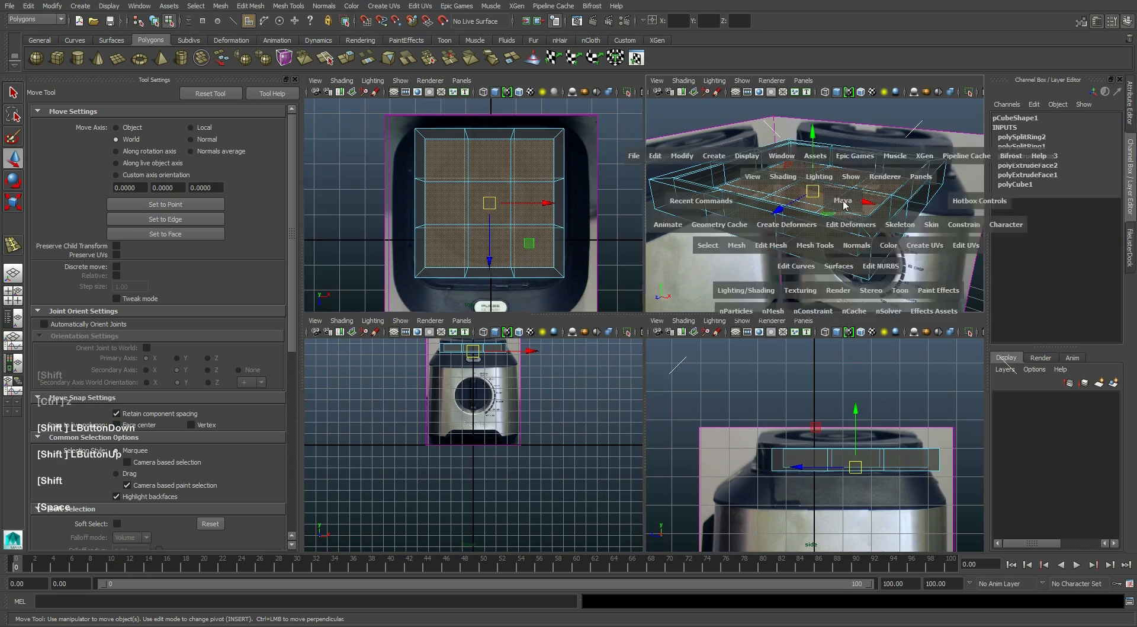
- Extrude the nine floor faces with 1 division and offset them slightly to about -0.054 in local Z
key(space)
alt+middle_drag(763, 222, 683, 235)
alt+drag(684, 234, 641, 244)
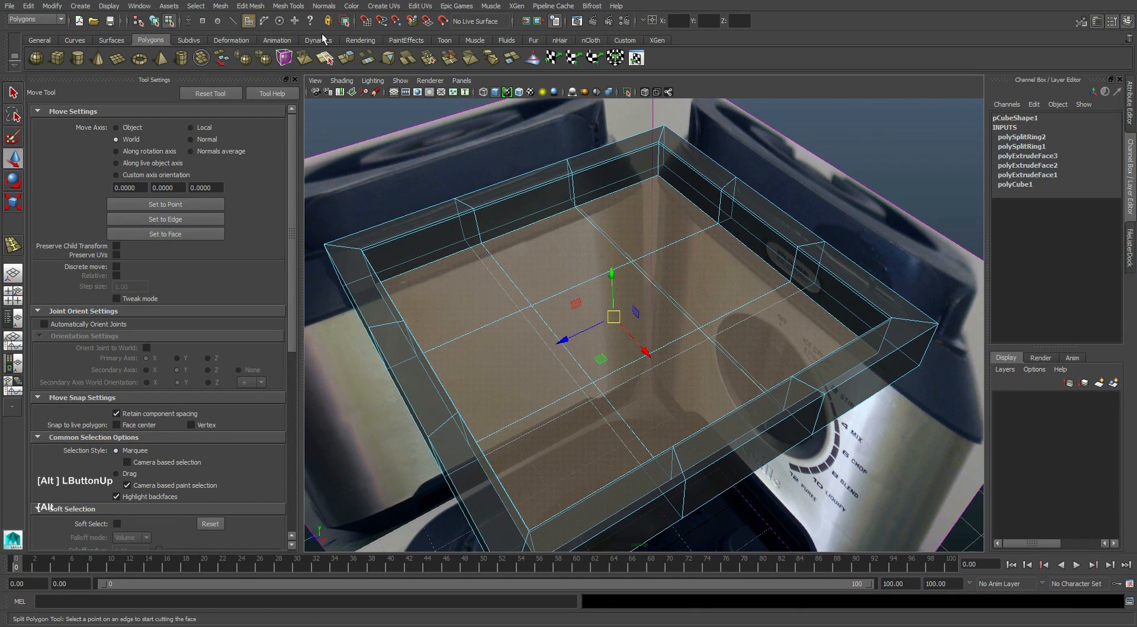
click(250, 6)
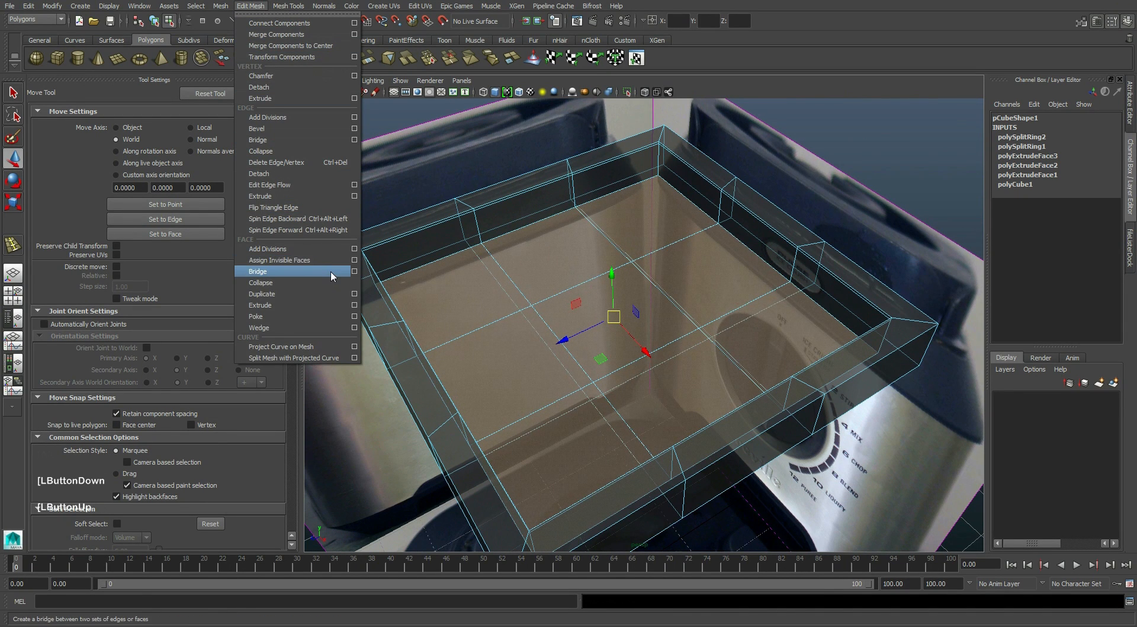
click(414, 270)
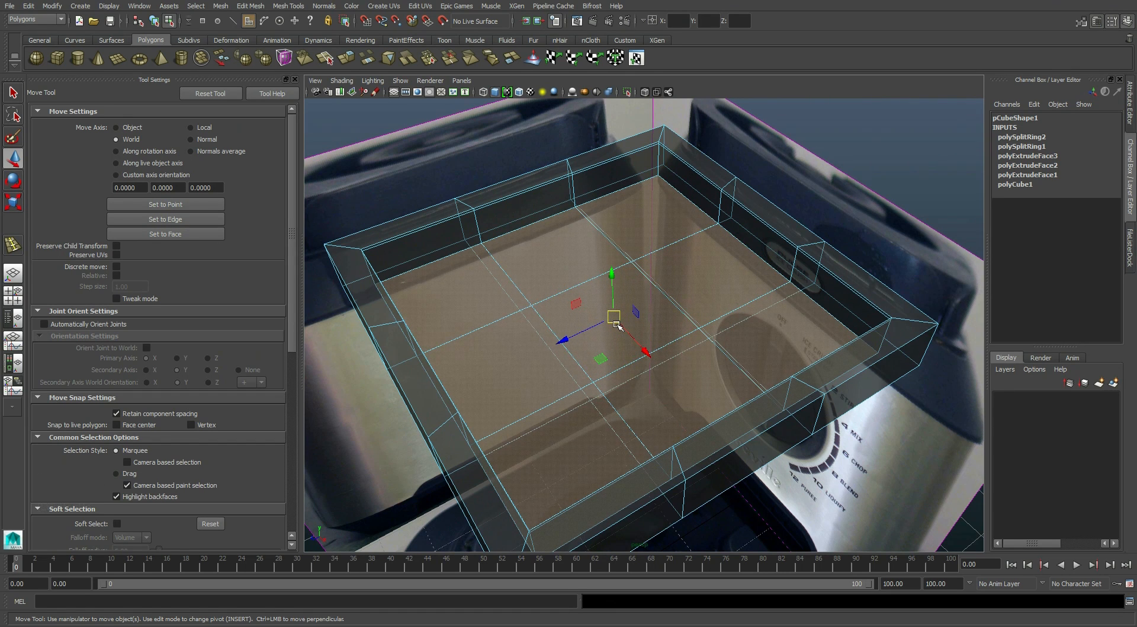
click(250, 6)
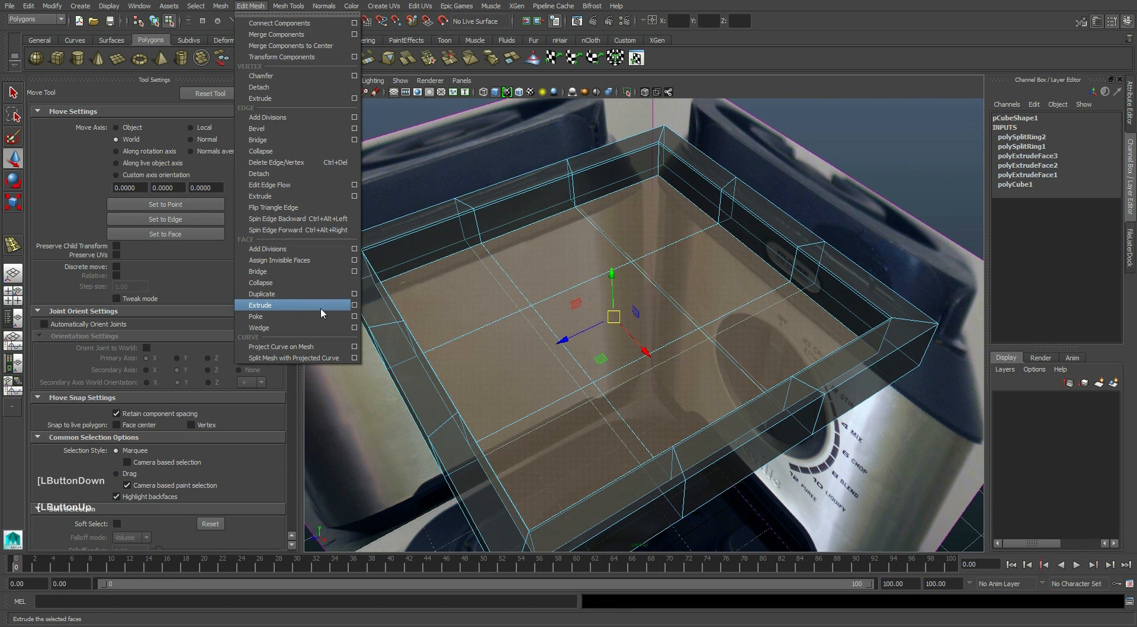
click(354, 305)
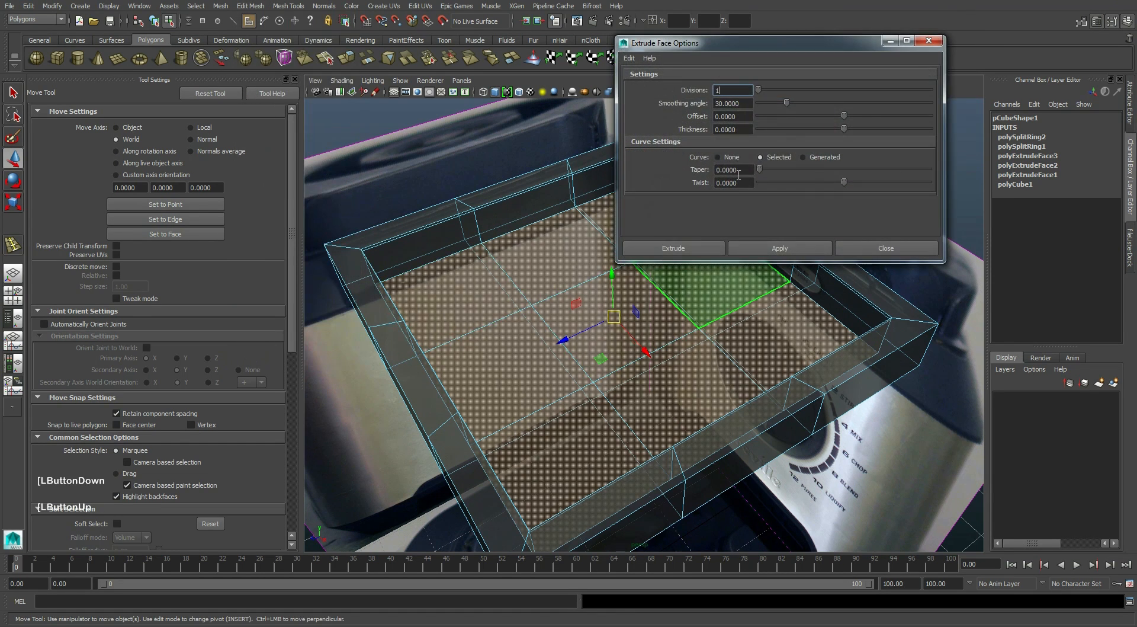
click(779, 248)
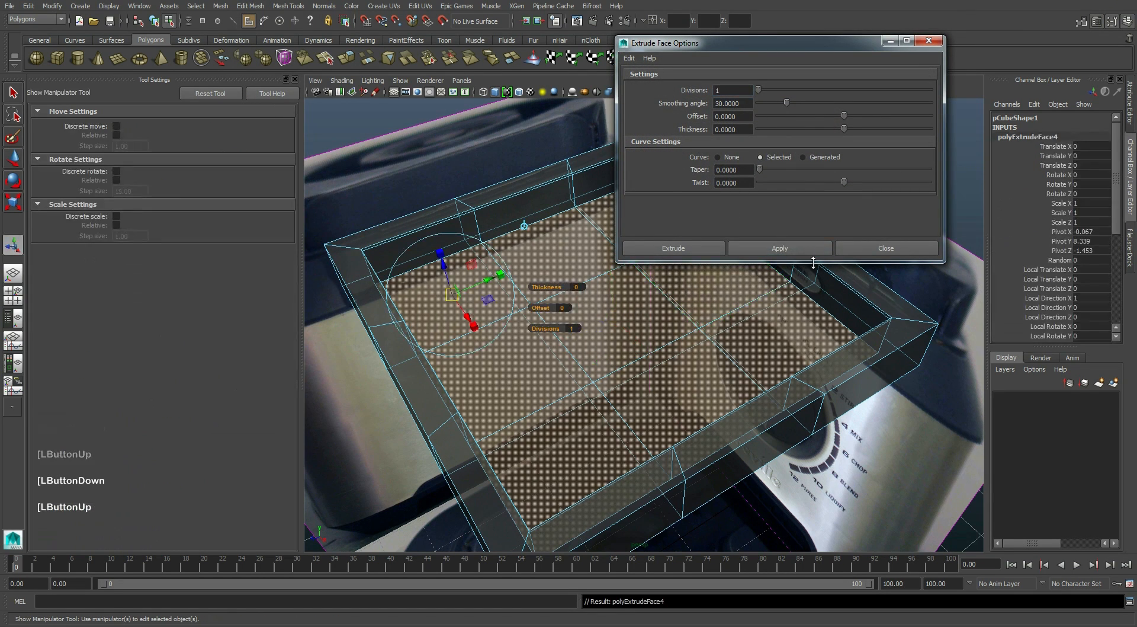
drag(443, 268, 523, 256)
click(521, 228)
click(861, 247)
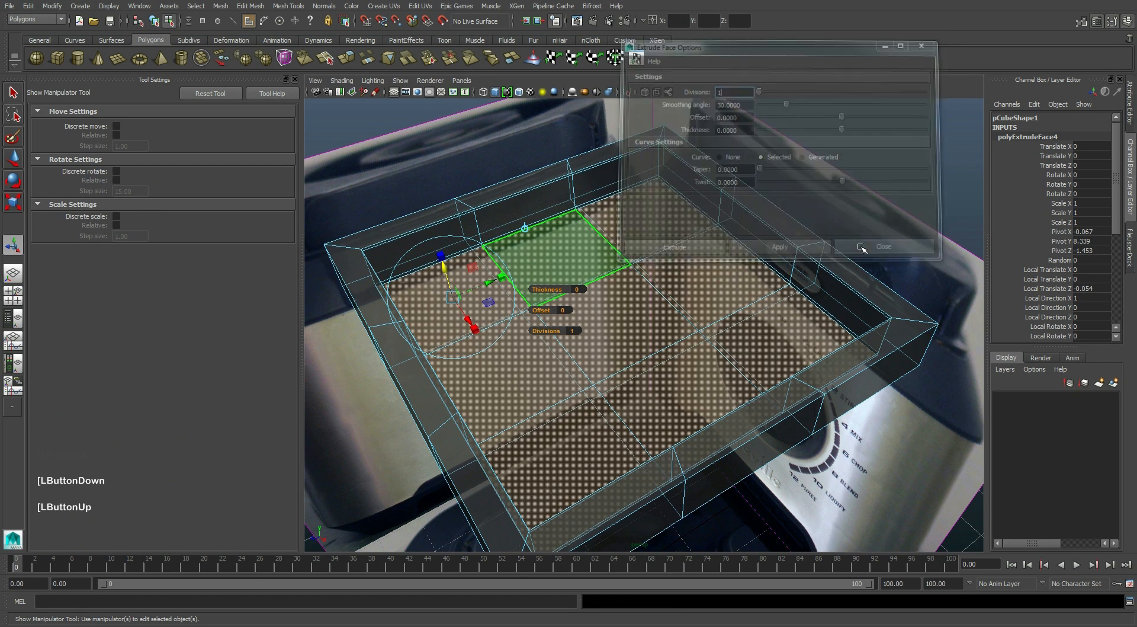
- Try to merge the extruded floor faces' vertices with a threshold of 0.4138, and undo the merge
click(247, 6)
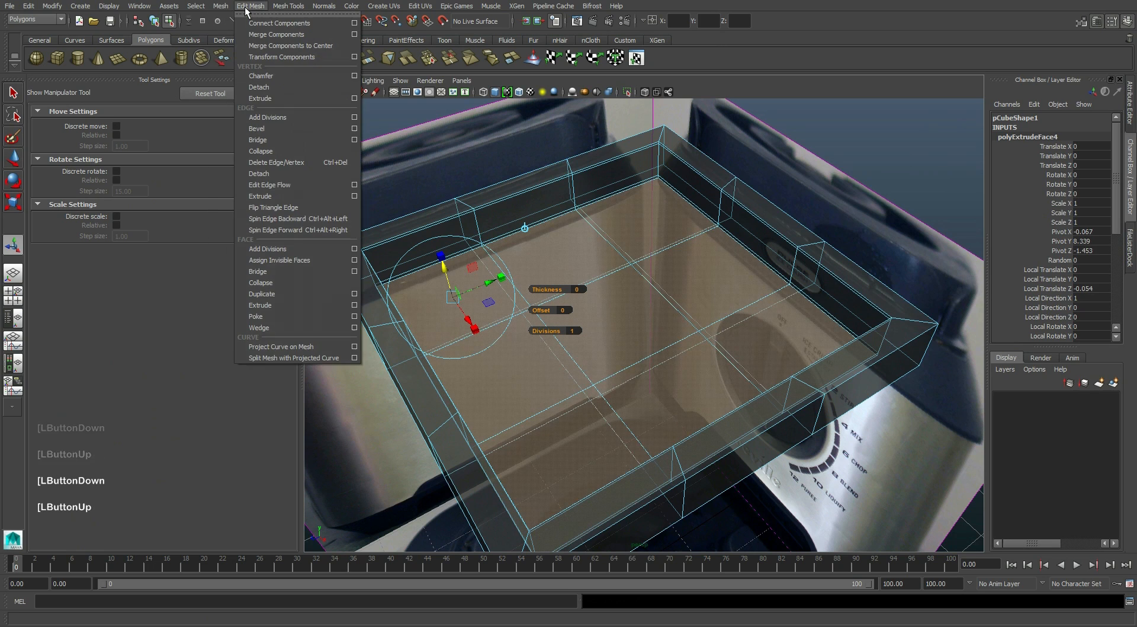
click(355, 34)
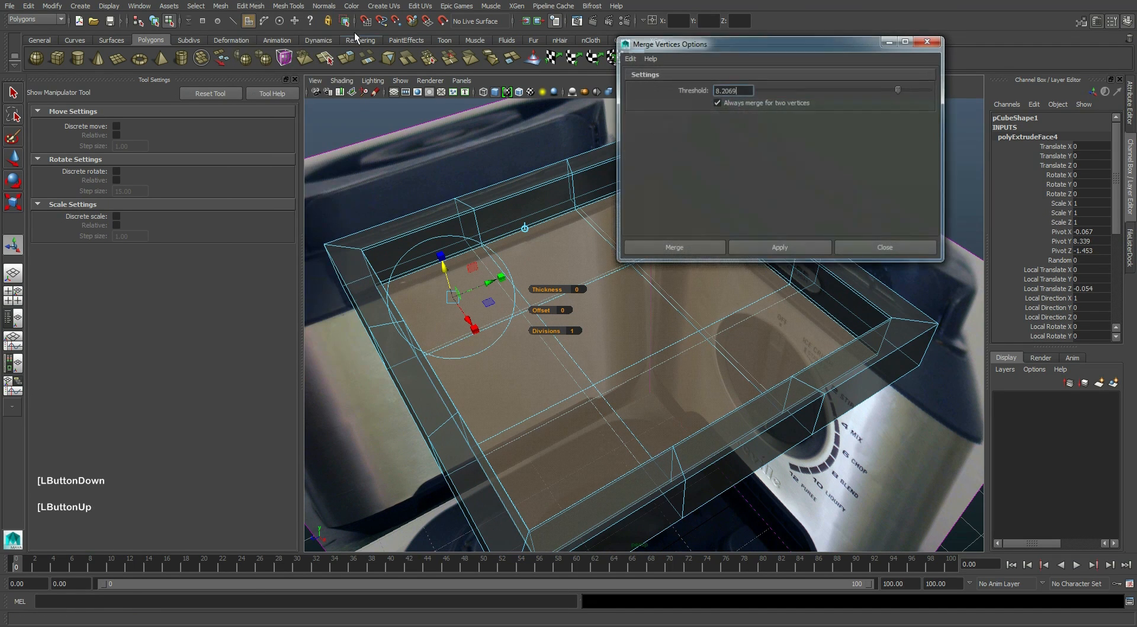
click(765, 89)
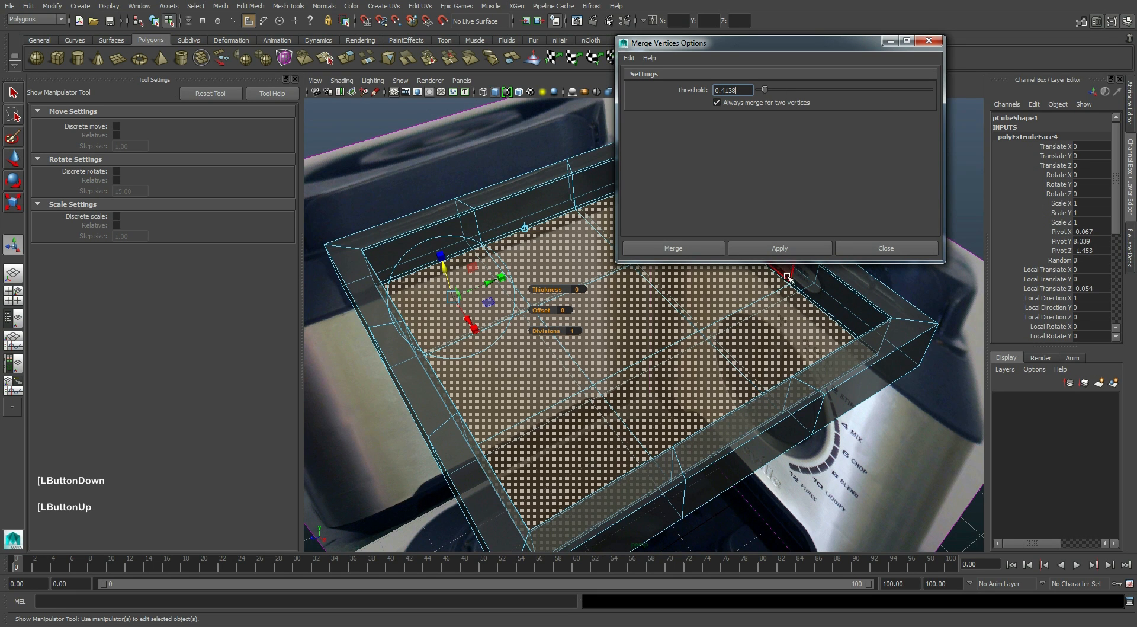
click(779, 248)
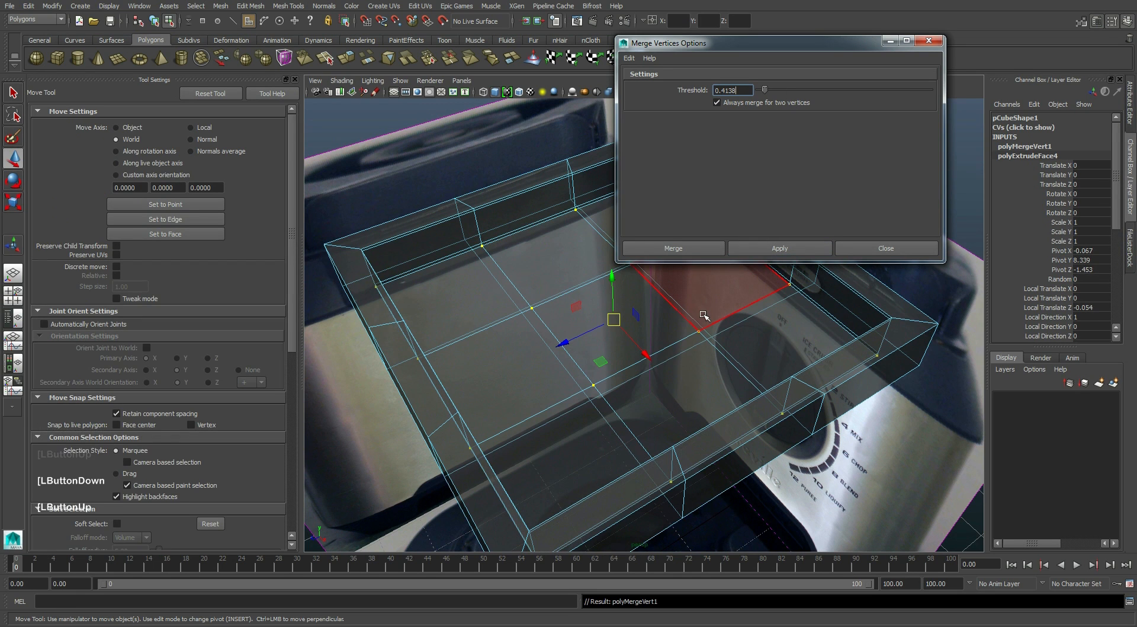
right_click(703, 315)
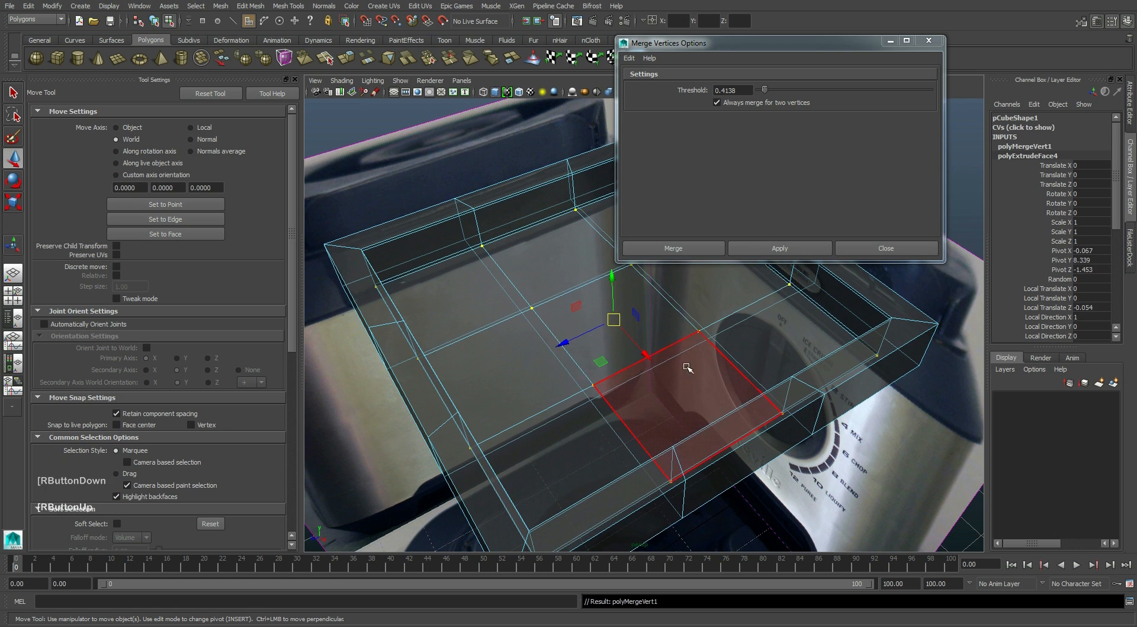
key(ctrl+z)
- Merge the extruded floor faces' vertices into a single centre point with a threshold of 50, and close the merge options
drag(770, 87, 968, 94)
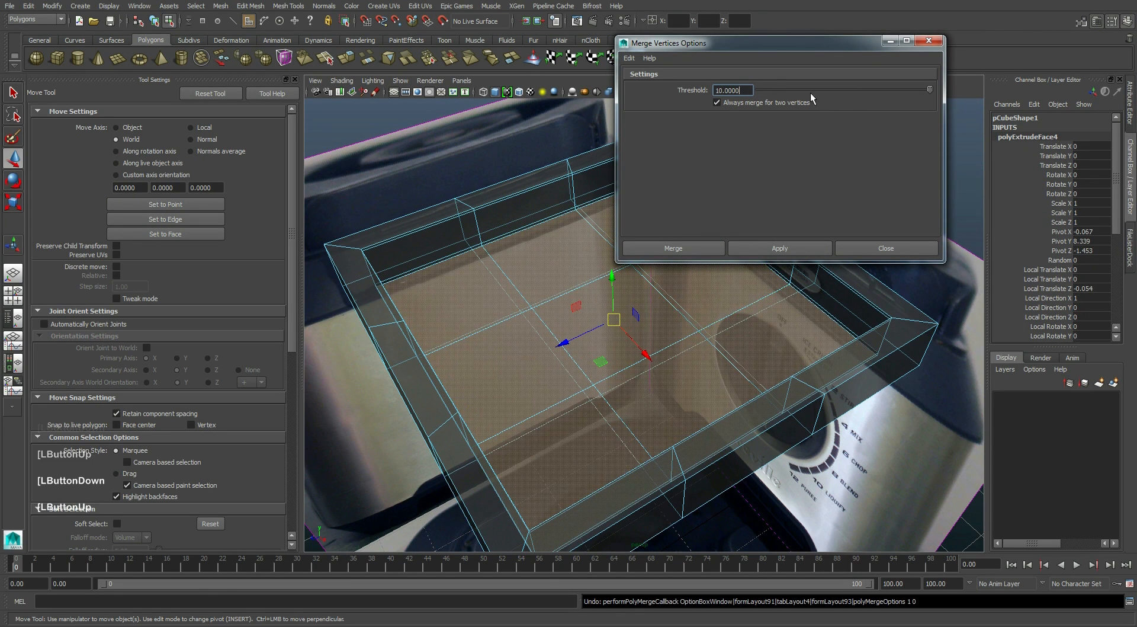
text(50)
key(Return)
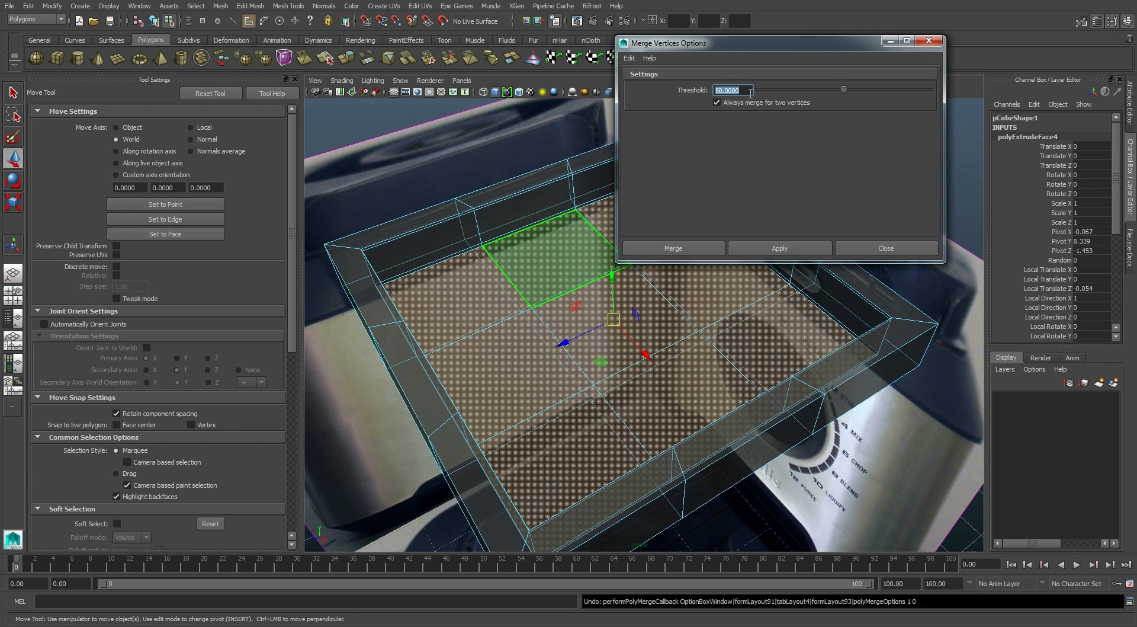
click(798, 256)
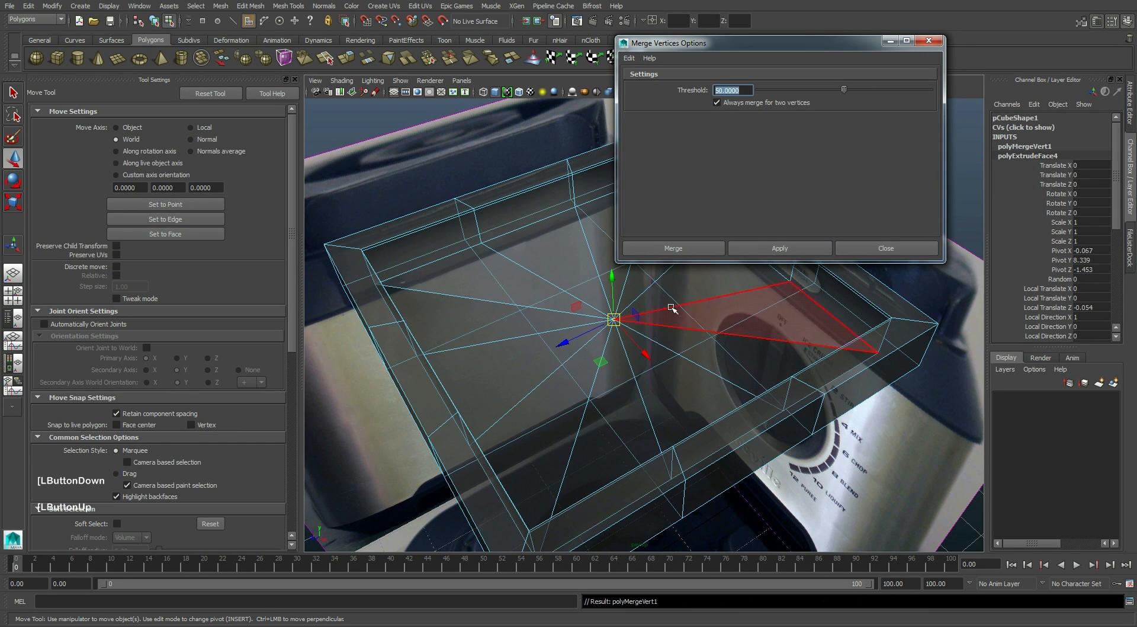
click(778, 281)
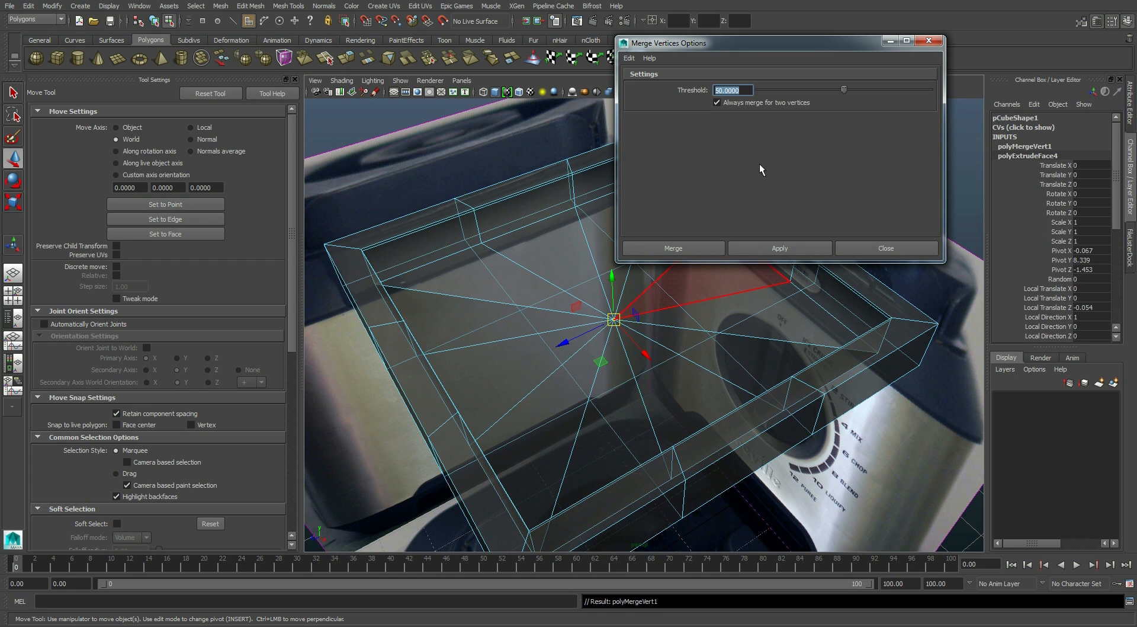
click(889, 248)
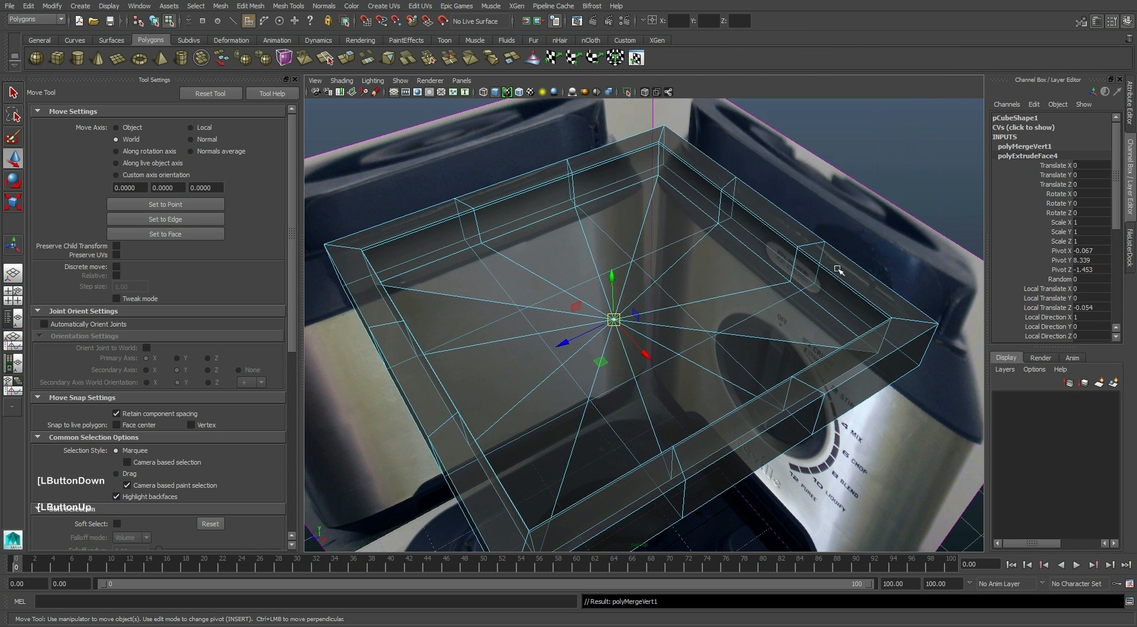
- Inspect the merged recess floor with smooth preview in the perspective view, hide the tool settings, and return to the unsmoothed mesh
alt+drag(665, 335, 739, 369)
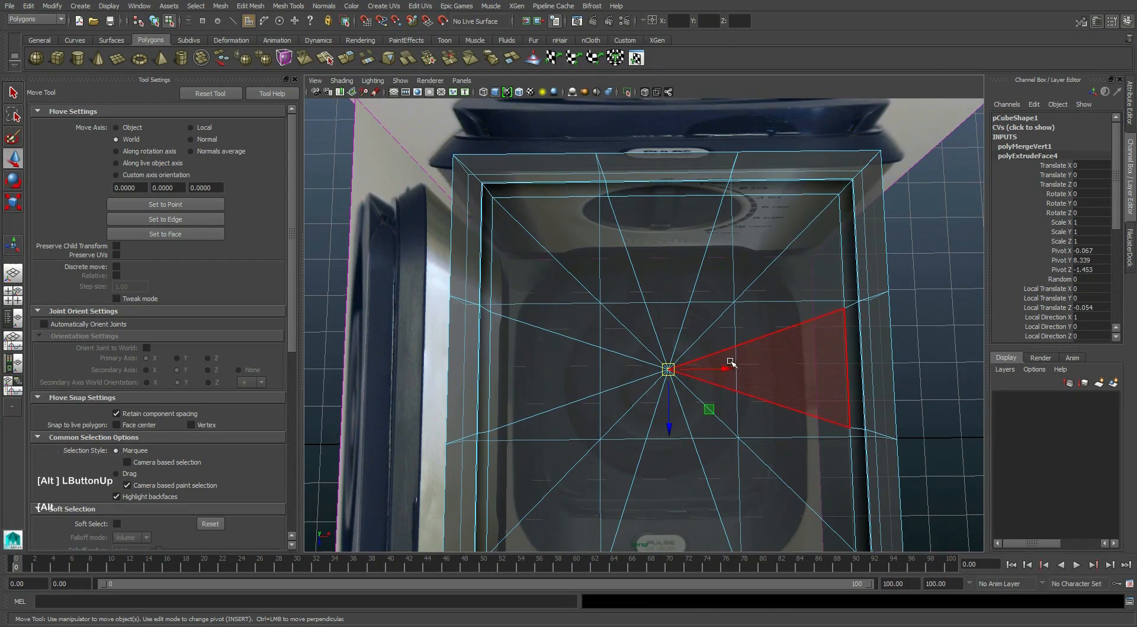
right_click(671, 366)
alt+middle_drag(671, 365, 663, 372)
scroll(663, 373, down, 2)
alt+drag(662, 373, 647, 330)
key(3)
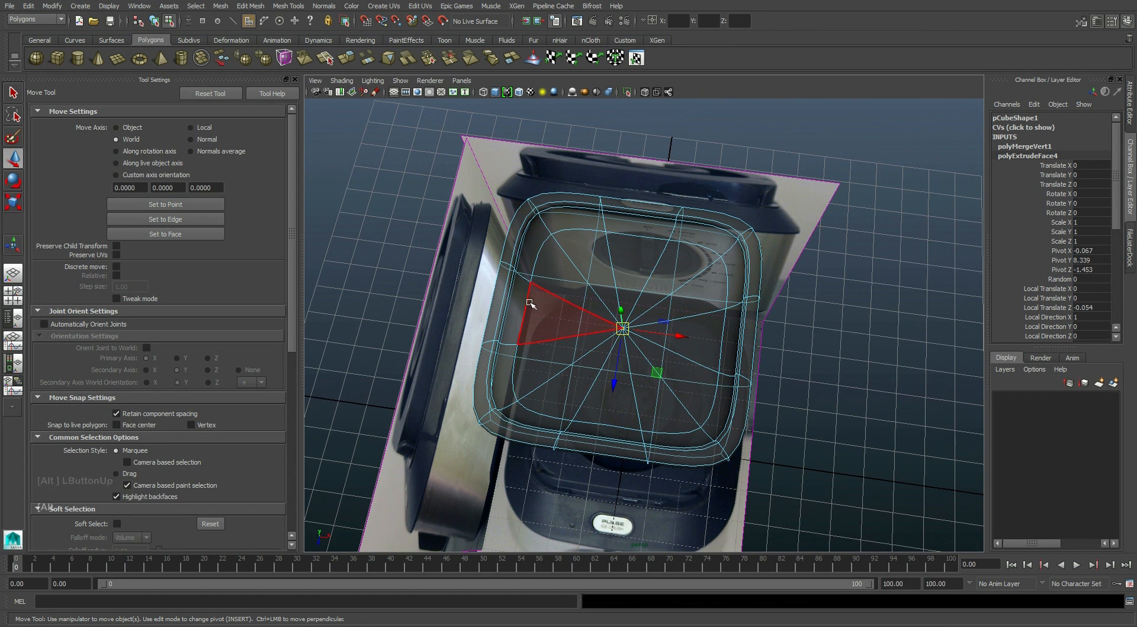
click(294, 79)
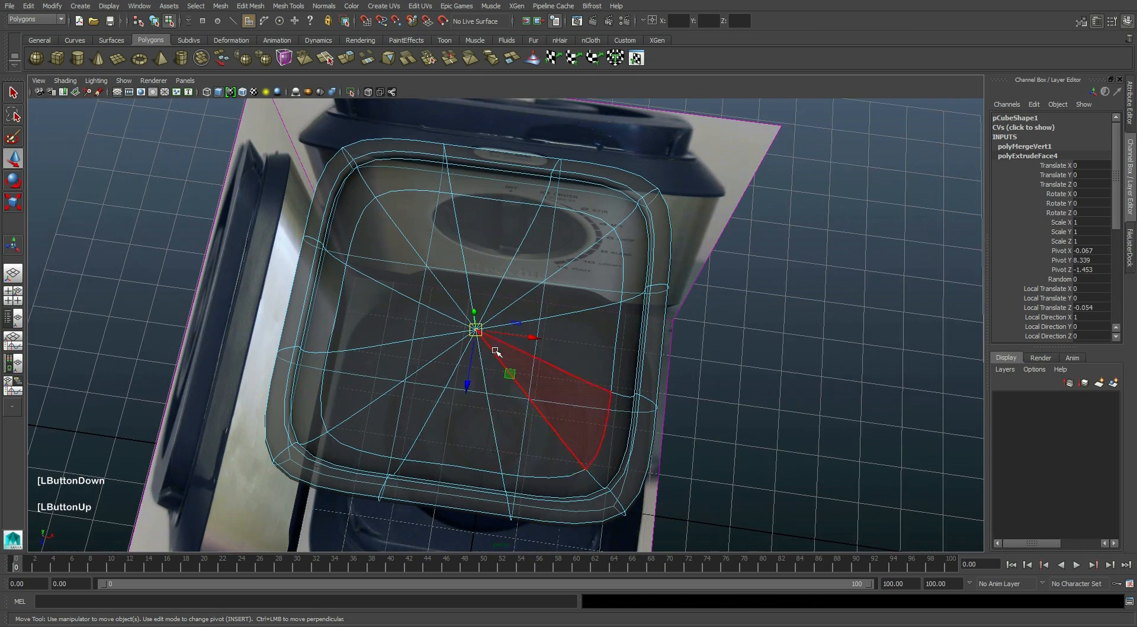
key(1)
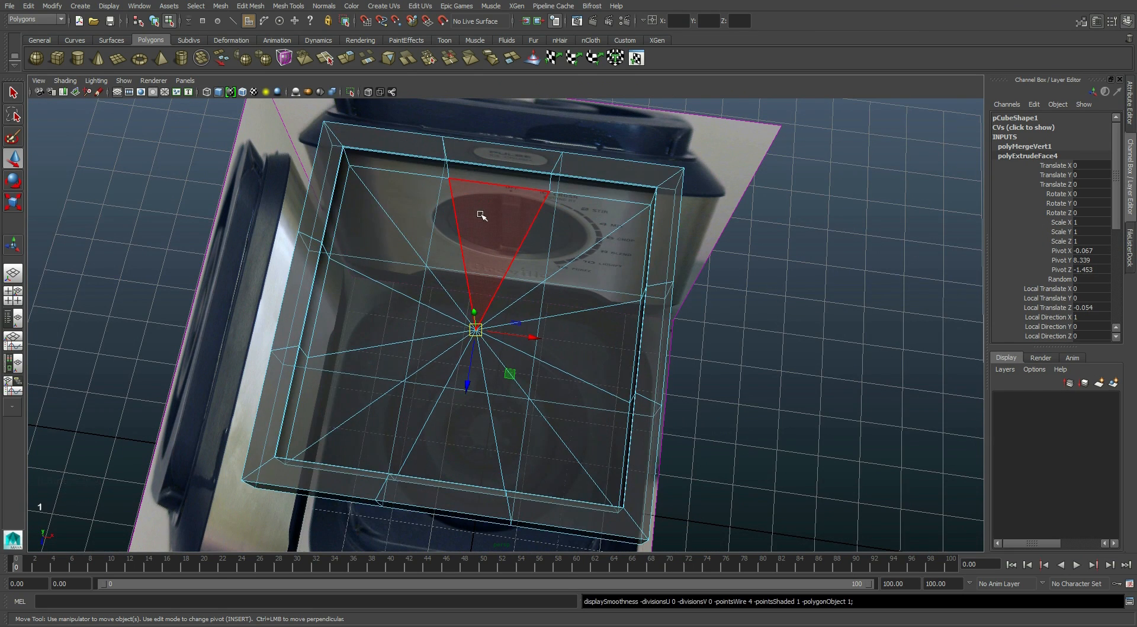
- Compare the smoothed and unsmoothed mesh against the blender outline in the full-size top view
alt+middle_drag(478, 211, 513, 221)
key(space)
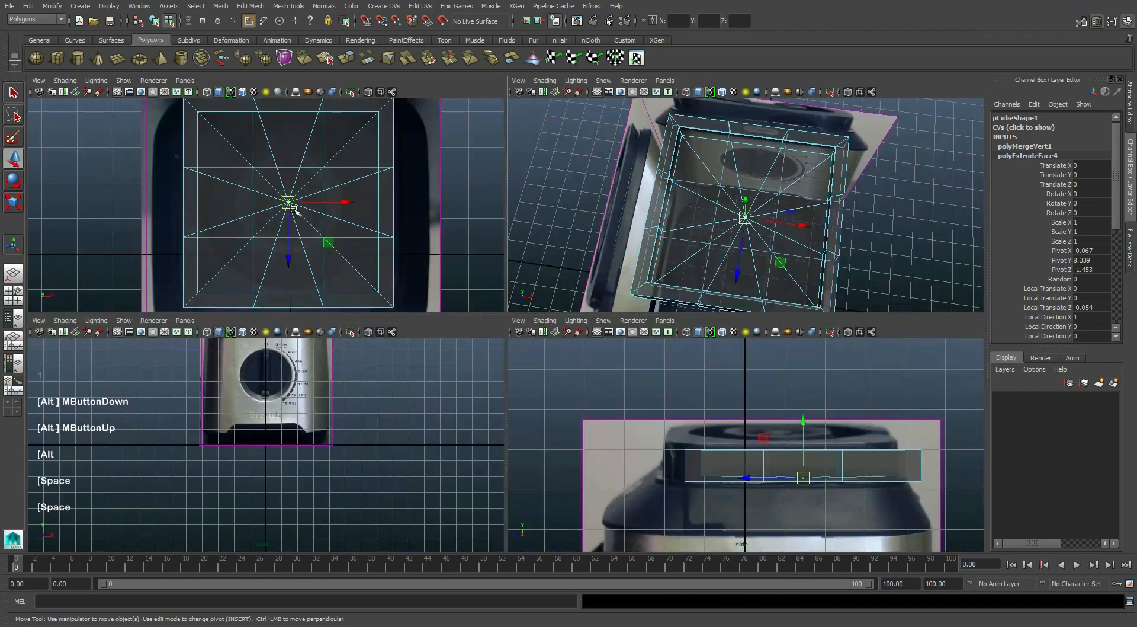
key(space)
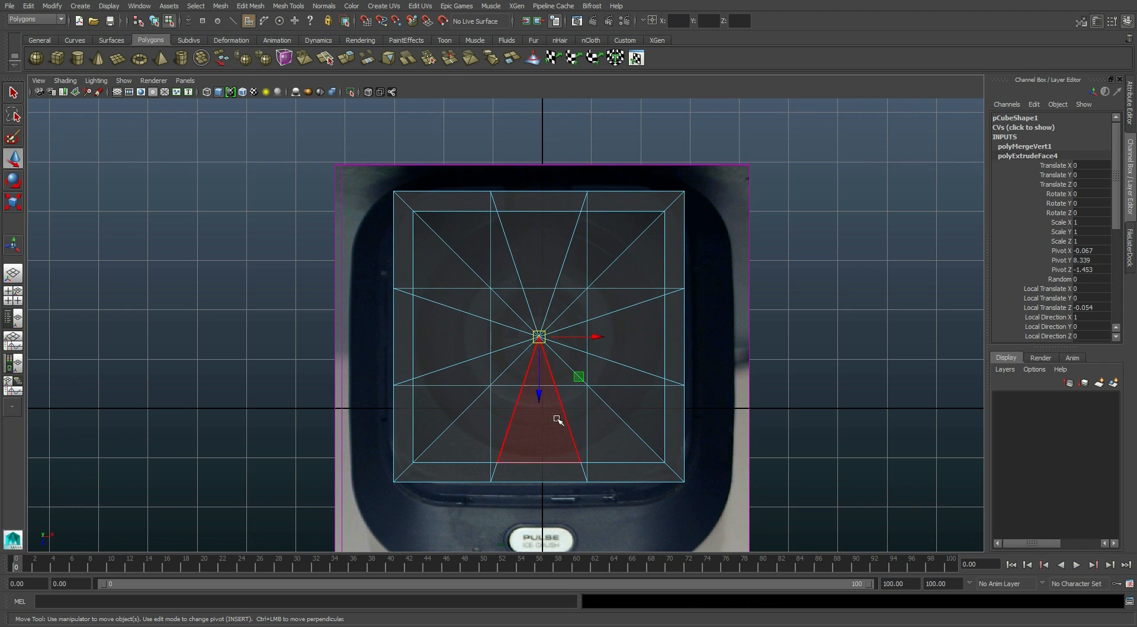
key(3)
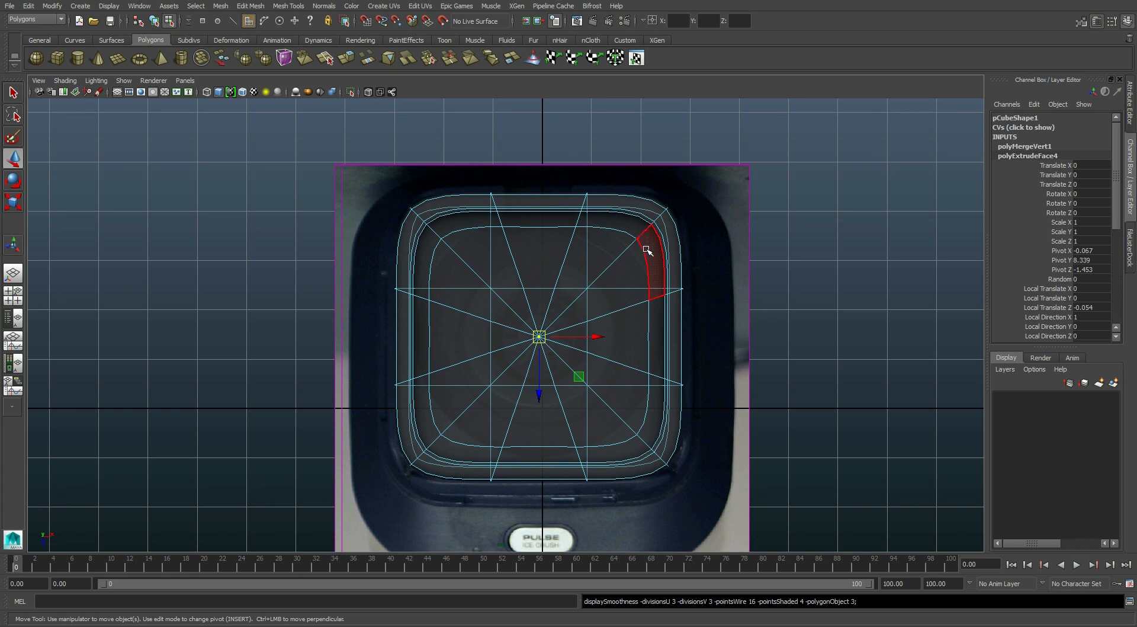
key(1)
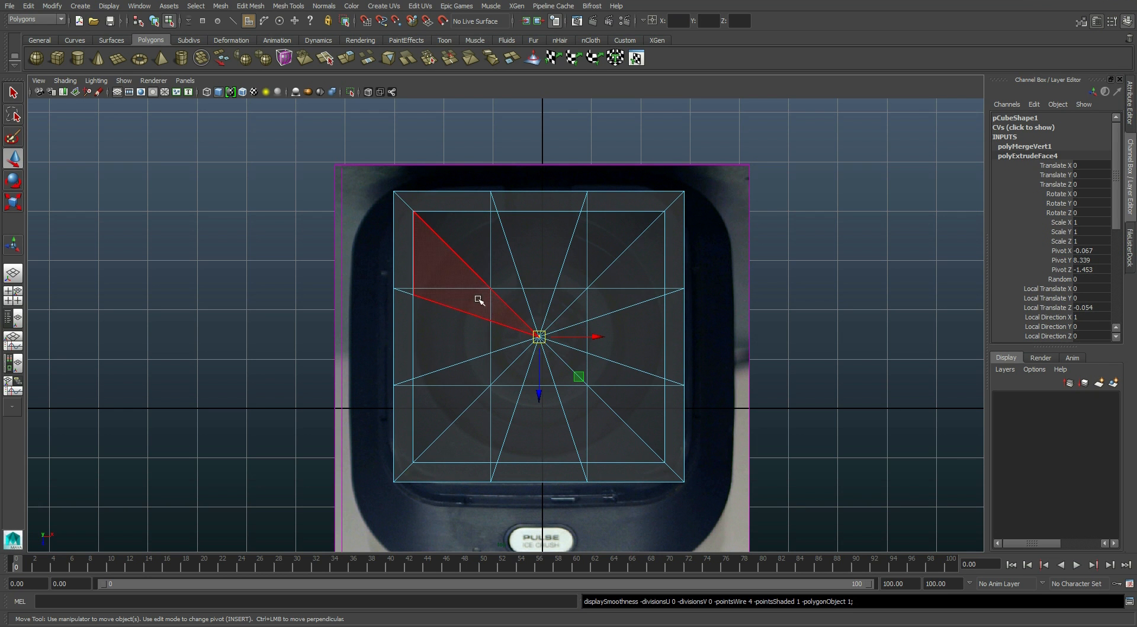
- Draw a NURBS circle around the recess centre in the top view, centred at about X -0.104 and Z -1.493
click(75, 40)
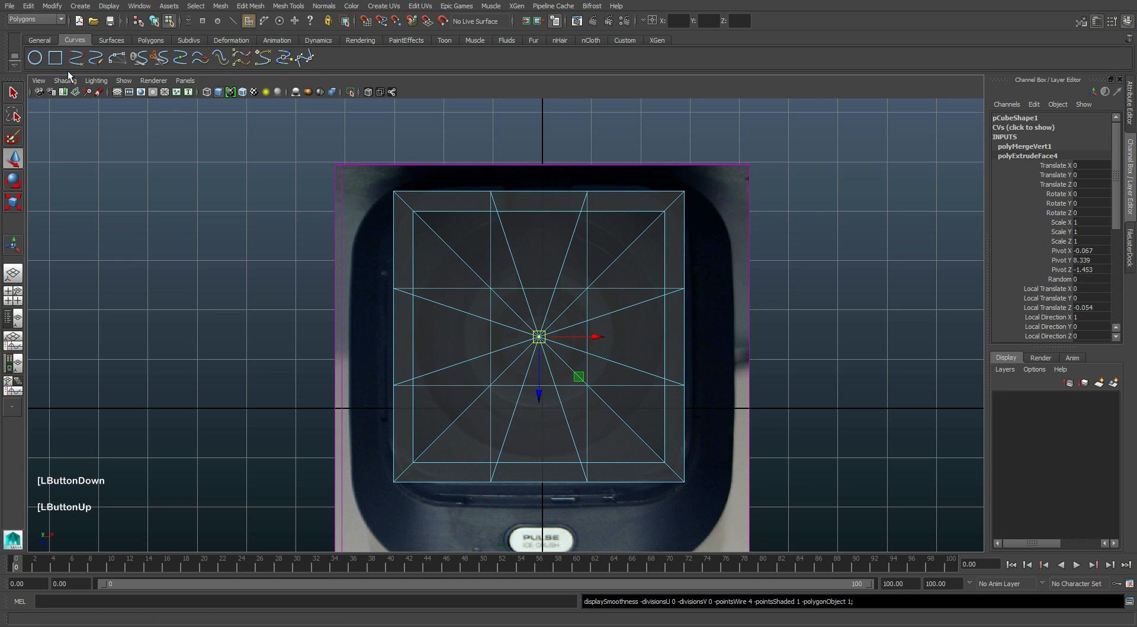
click(35, 58)
drag(549, 349, 638, 426)
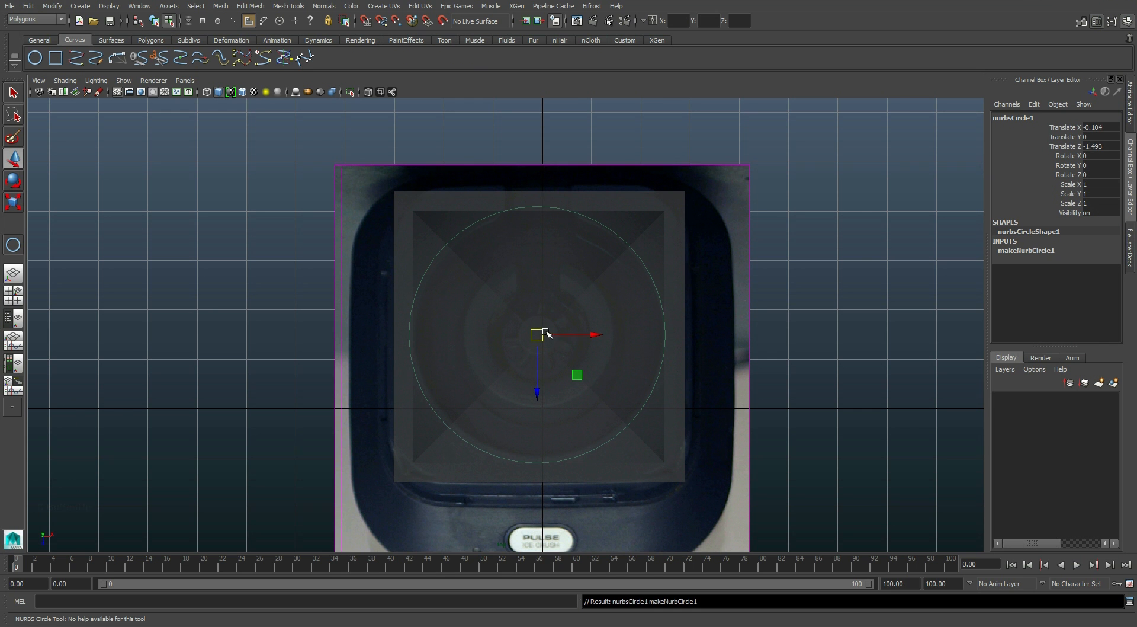
- Return from component to object selection in the perspective view and select the circle below the mesh
key(space)
key(space)
alt+middle_drag(701, 332, 767, 348)
alt+drag(767, 347, 720, 303)
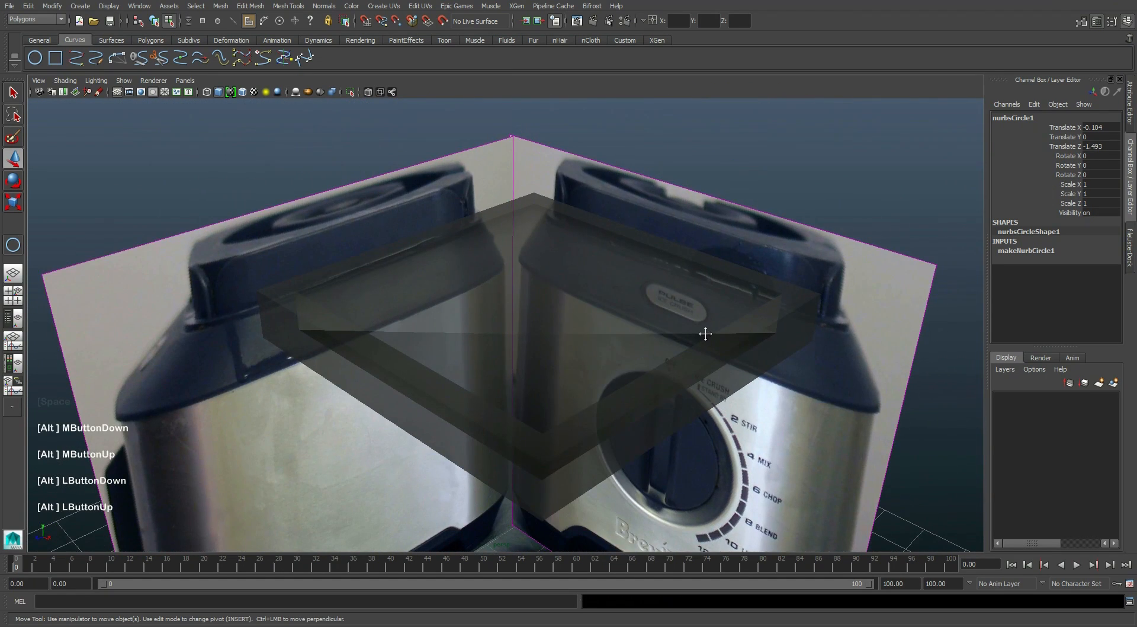
alt+middle_drag(705, 332, 721, 282)
scroll(721, 281, down, 2)
click(607, 305)
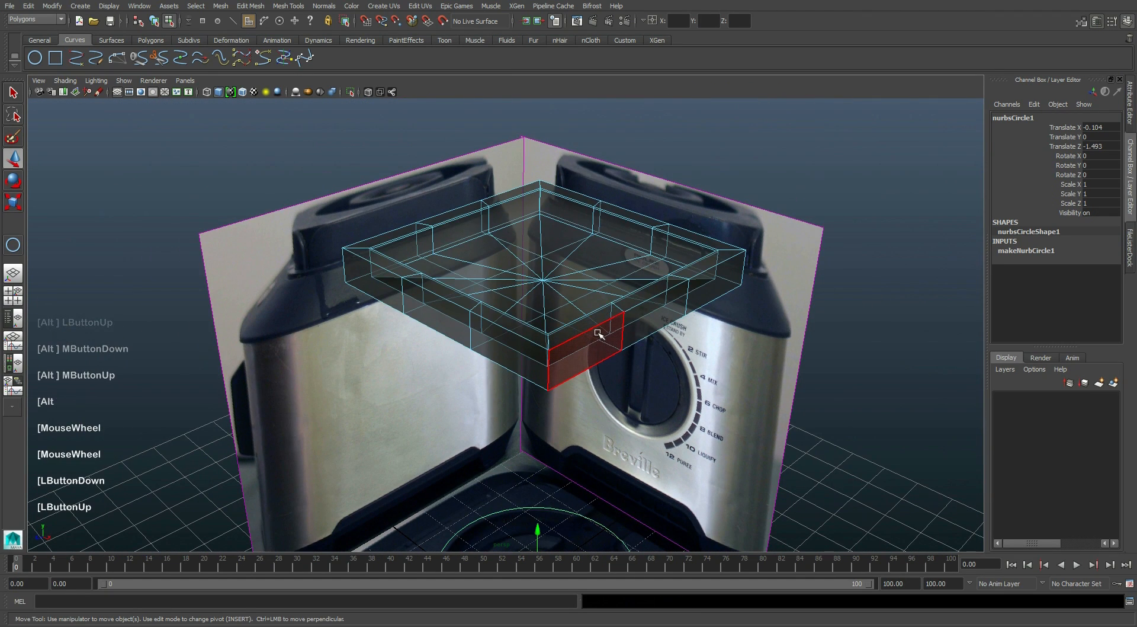
alt+middle_drag(602, 330, 629, 276)
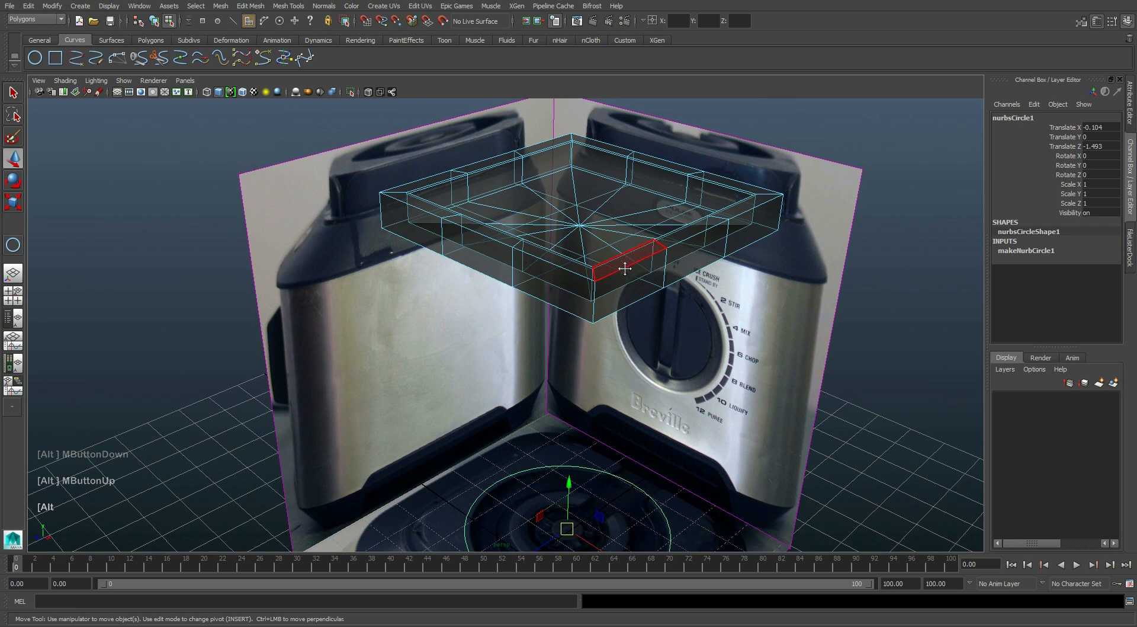
right_drag(593, 213, 595, 259)
alt+drag(595, 251, 631, 278)
click(650, 426)
click(634, 424)
click(651, 424)
drag(474, 443, 454, 469)
click(456, 471)
key(F8)
click(490, 451)
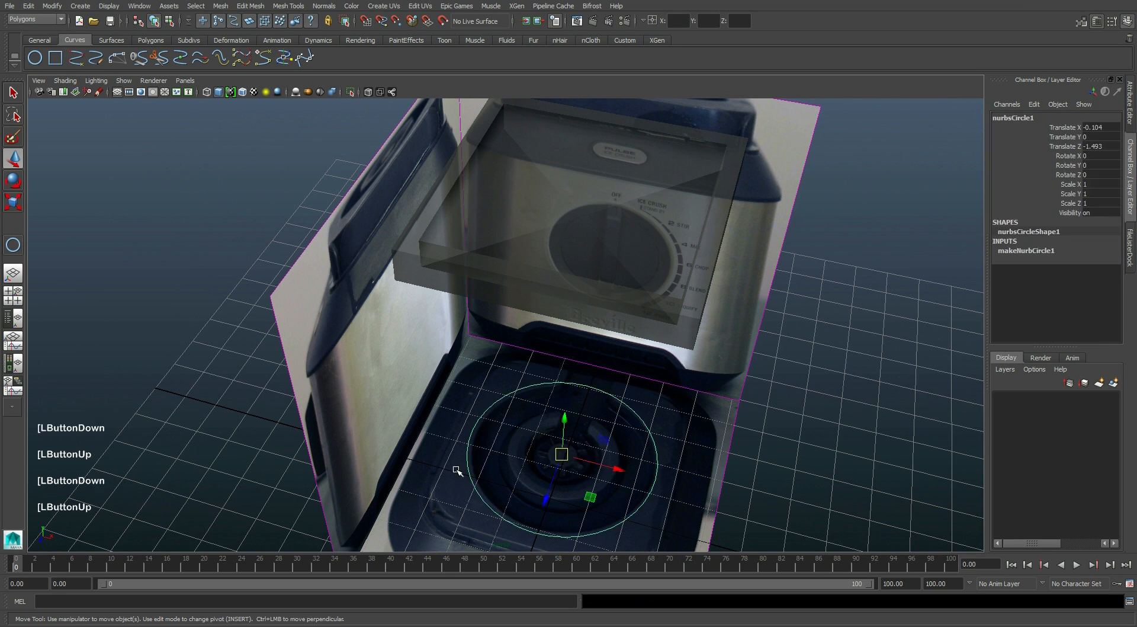
- Add the cube to the selection as the last object and align the circle to its Mid in World X, Y and Z
alt+middle_drag(656, 345, 616, 373)
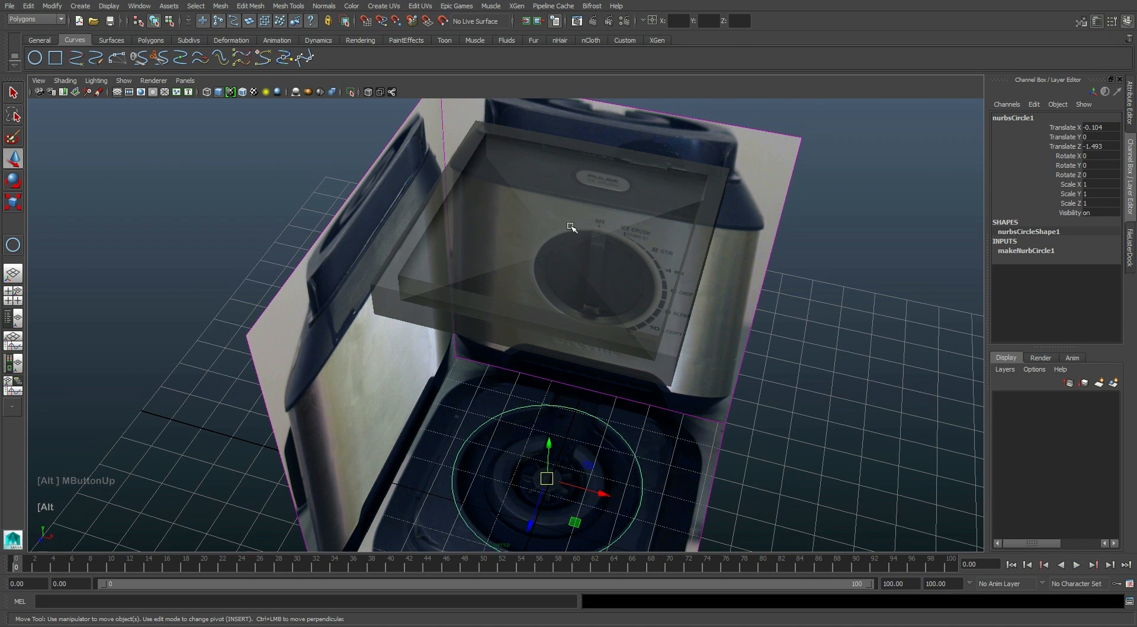
alt+drag(546, 283, 527, 266)
alt+middle_drag(527, 267, 533, 233)
alt+drag(533, 233, 552, 309)
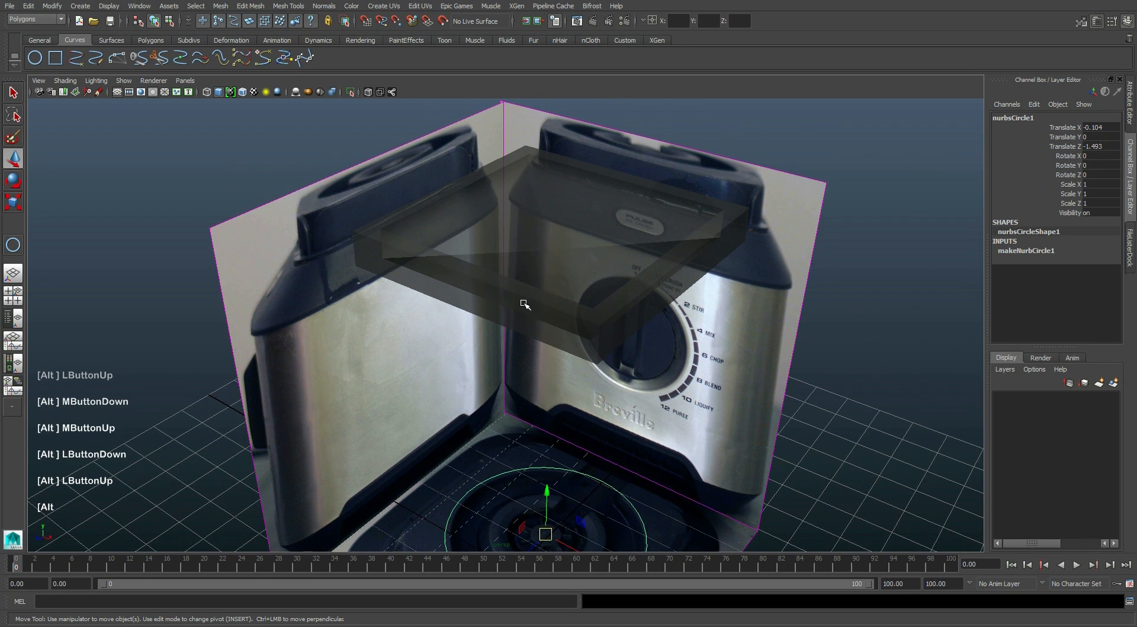
shift+click(524, 303)
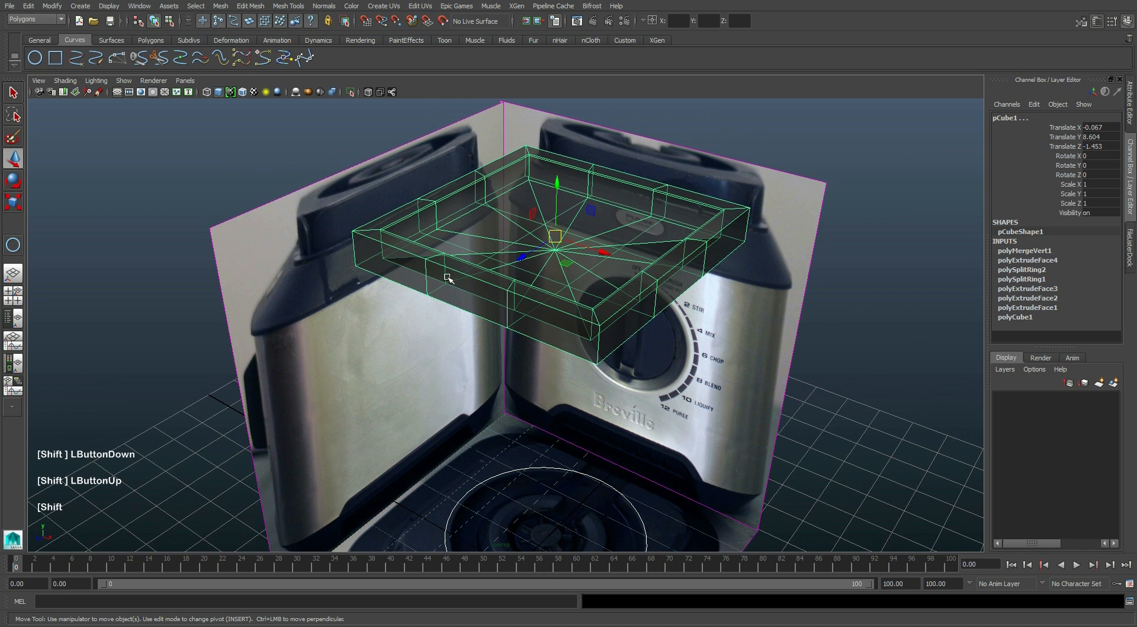
click(52, 6)
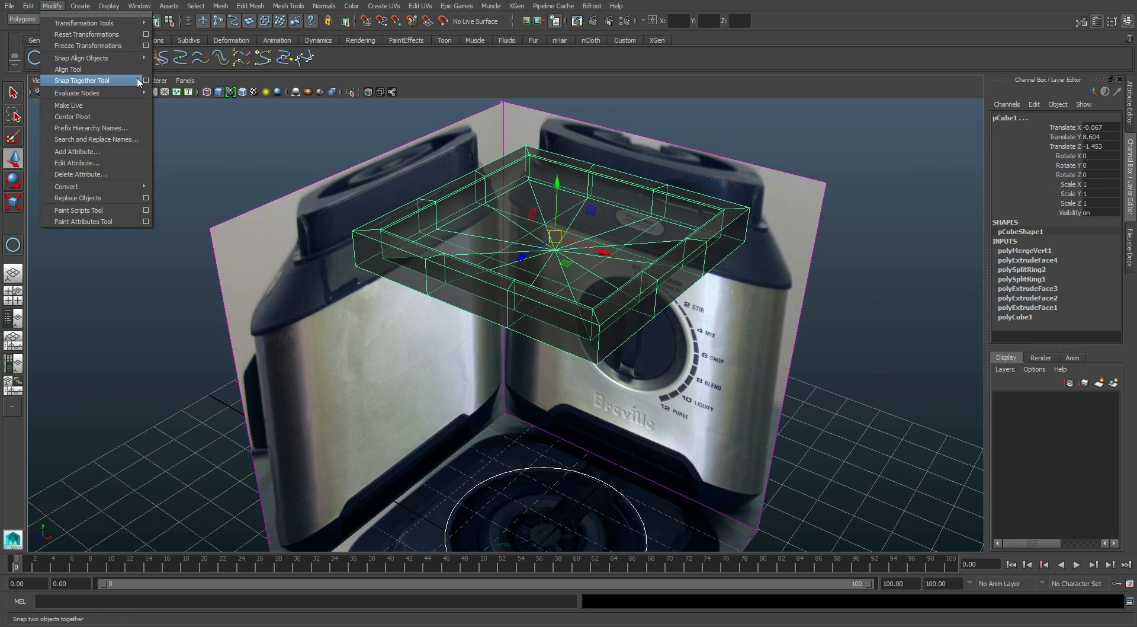
mouse_move(149, 58)
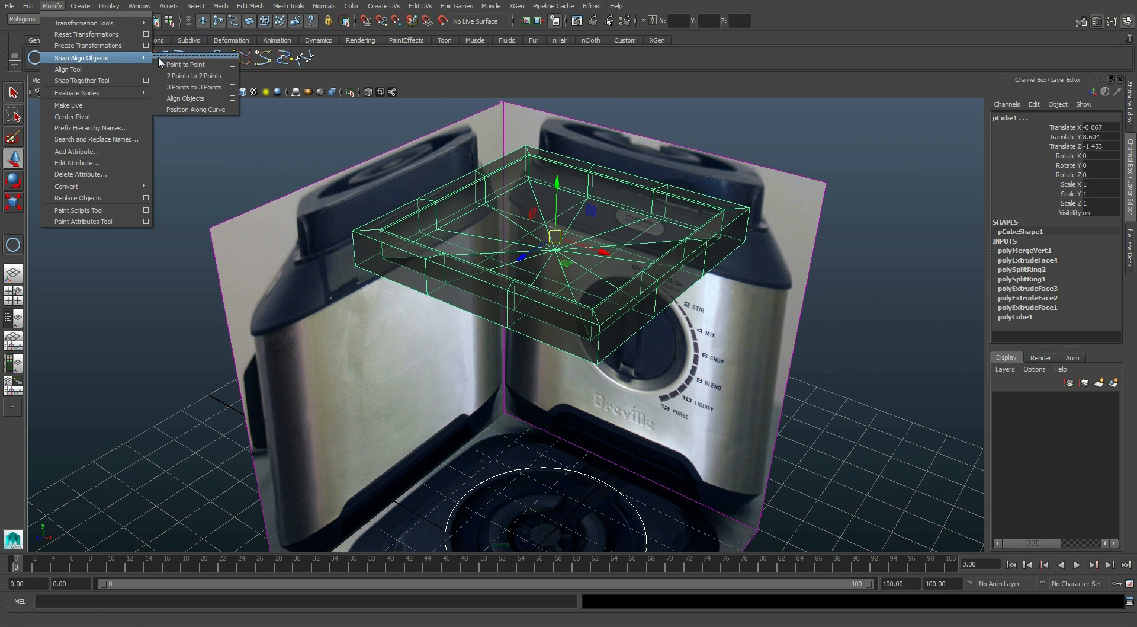
click(233, 98)
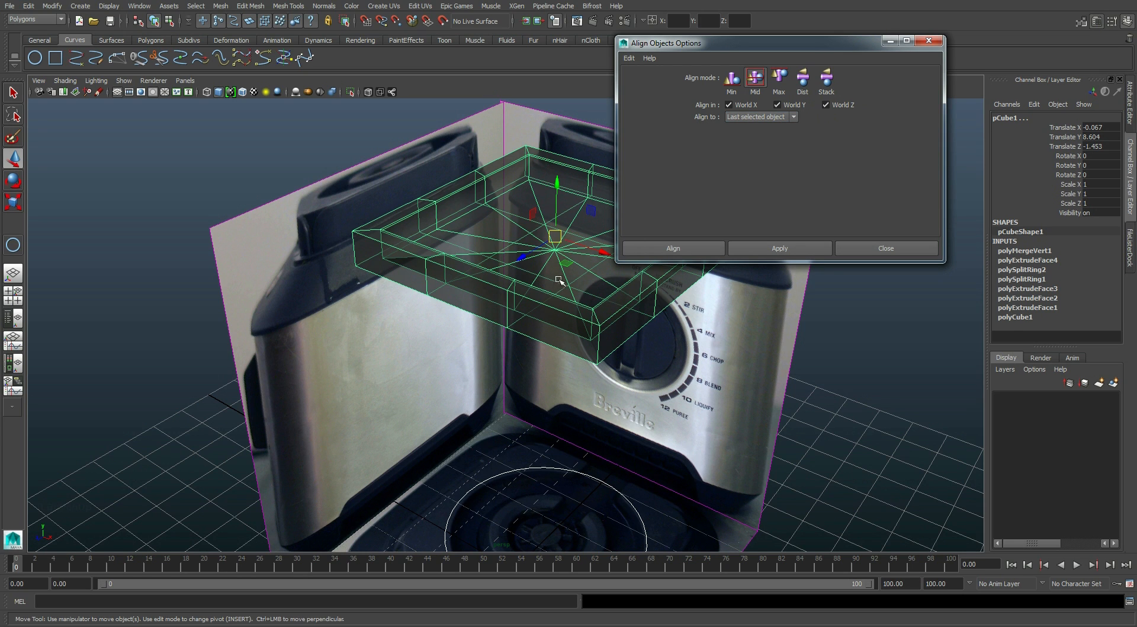
click(794, 252)
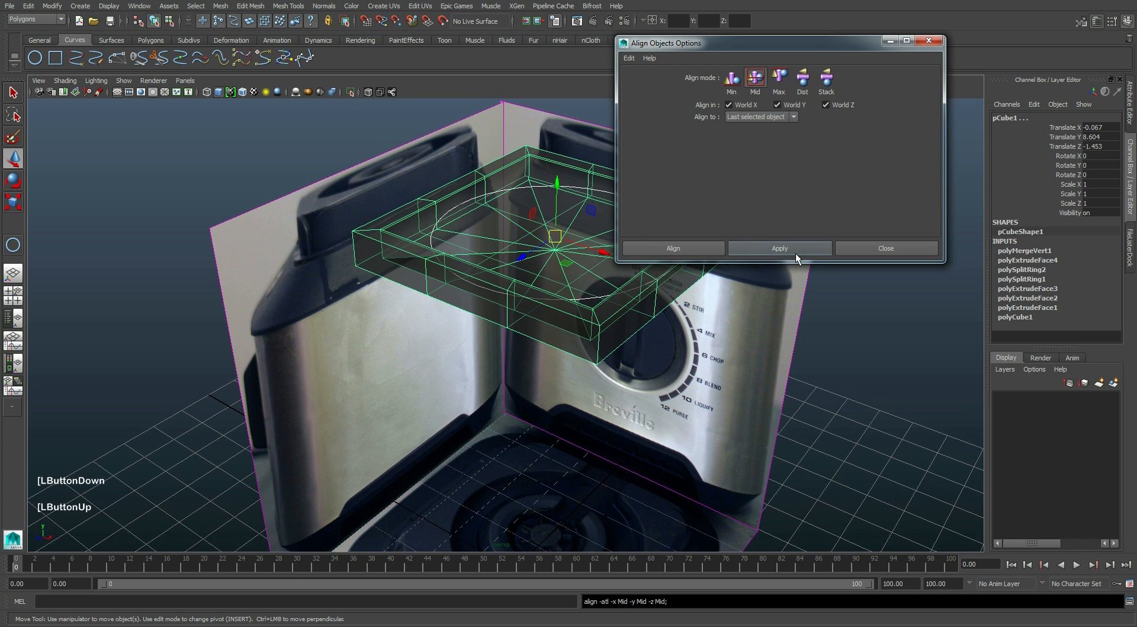
click(876, 248)
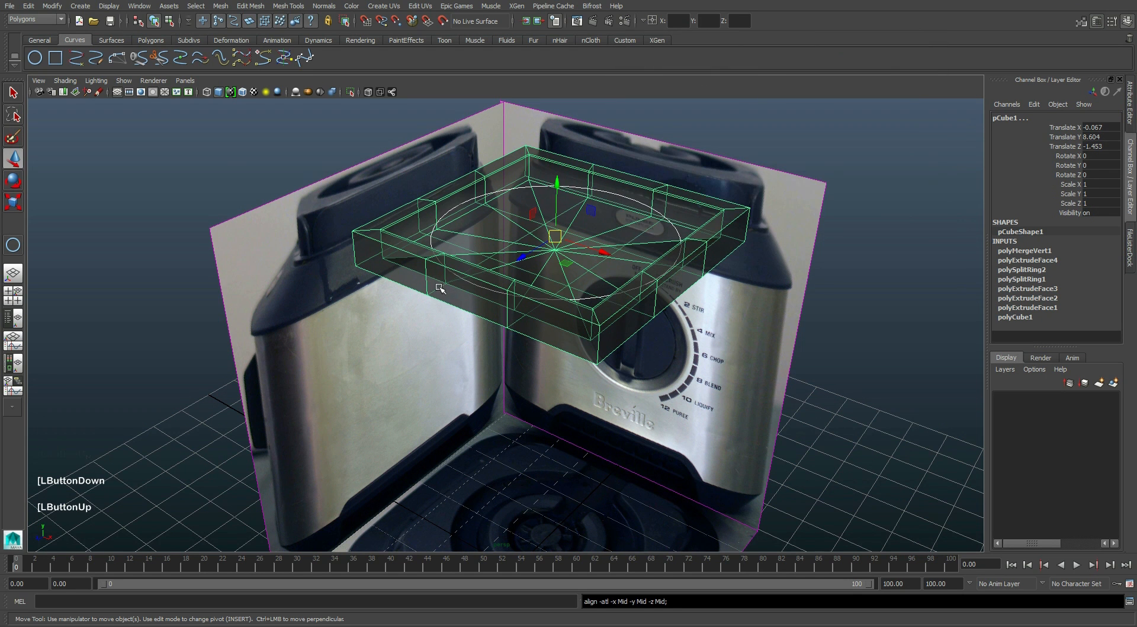
- Select only the circle in the top view and scale it uniformly to 0.96 so it fits inside the recess
key(space)
key(space)
alt+middle_drag(489, 320, 489, 296)
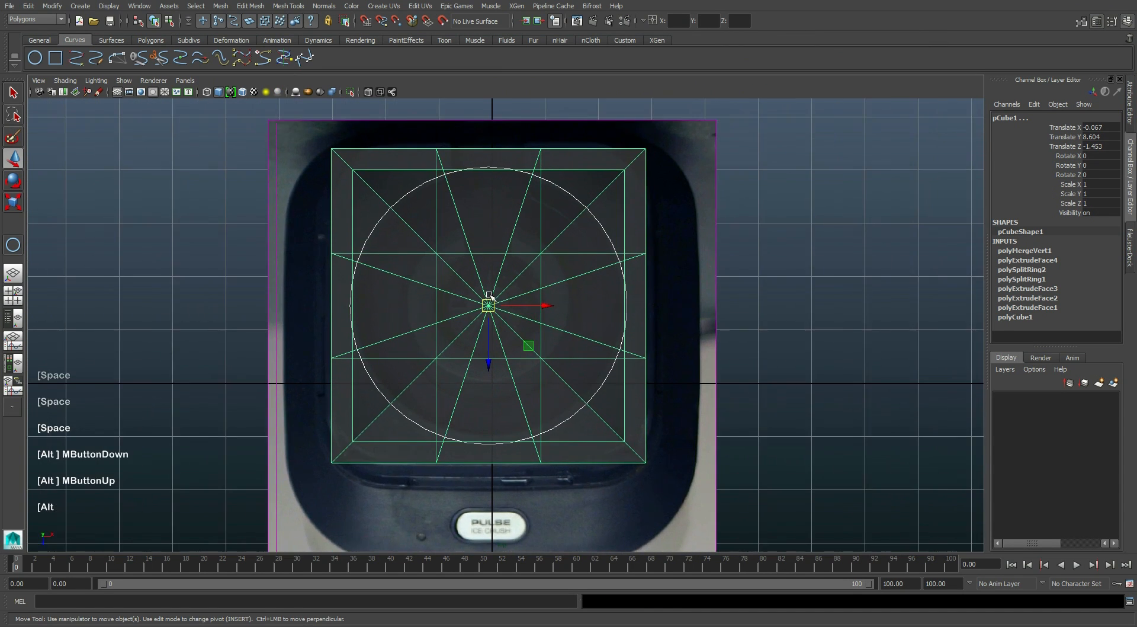
scroll(659, 306, up, 3)
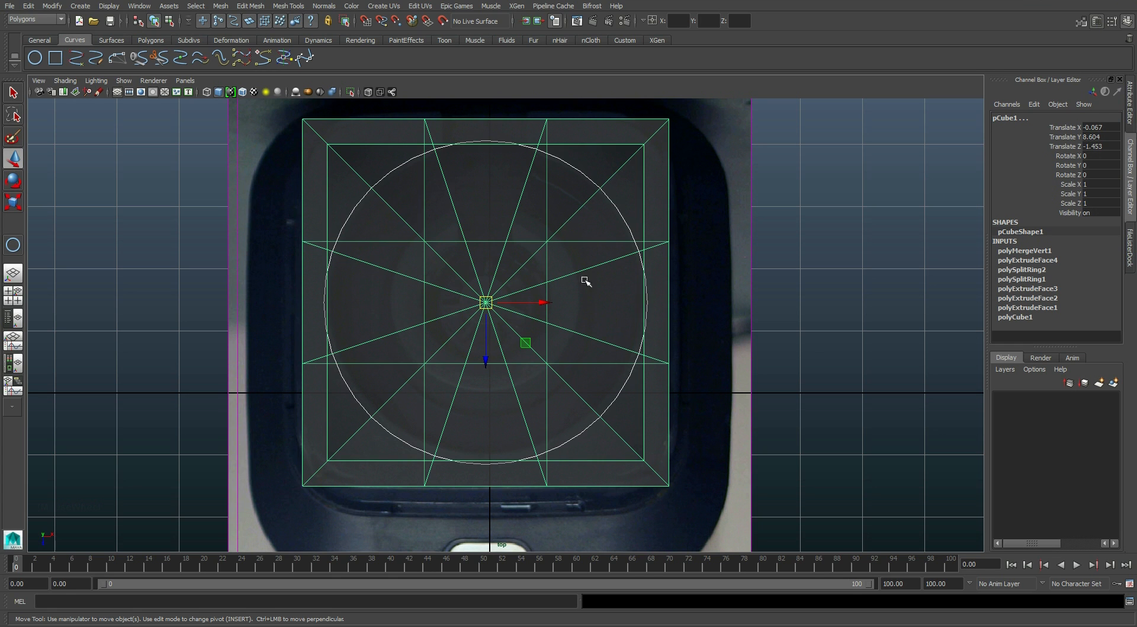
click(644, 320)
click(651, 314)
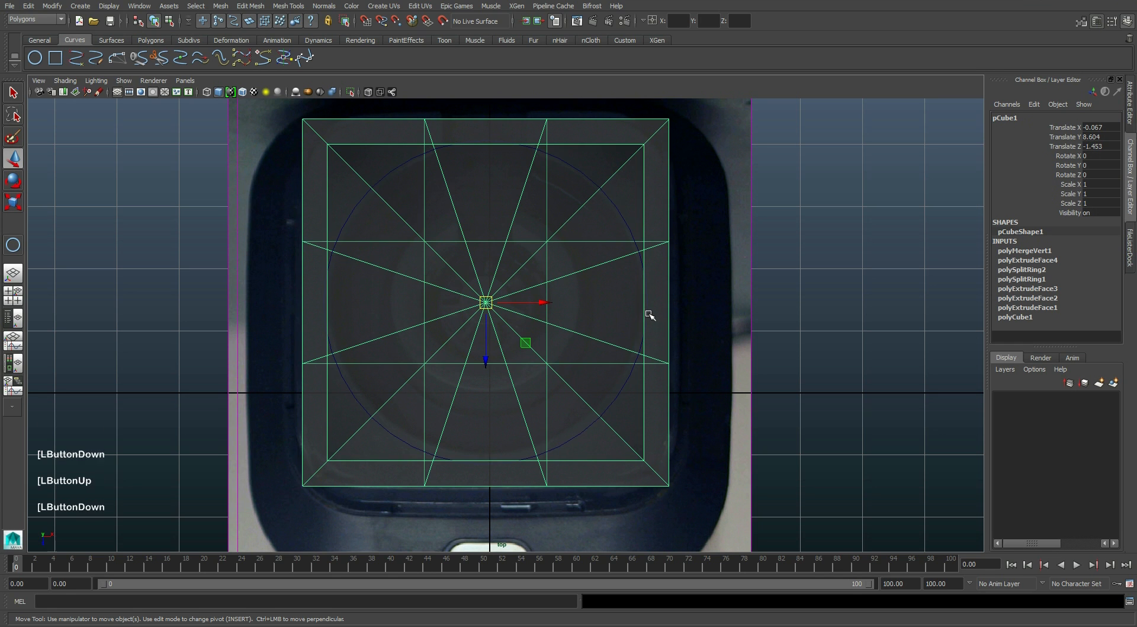
click(615, 214)
key(r)
drag(485, 303, 473, 314)
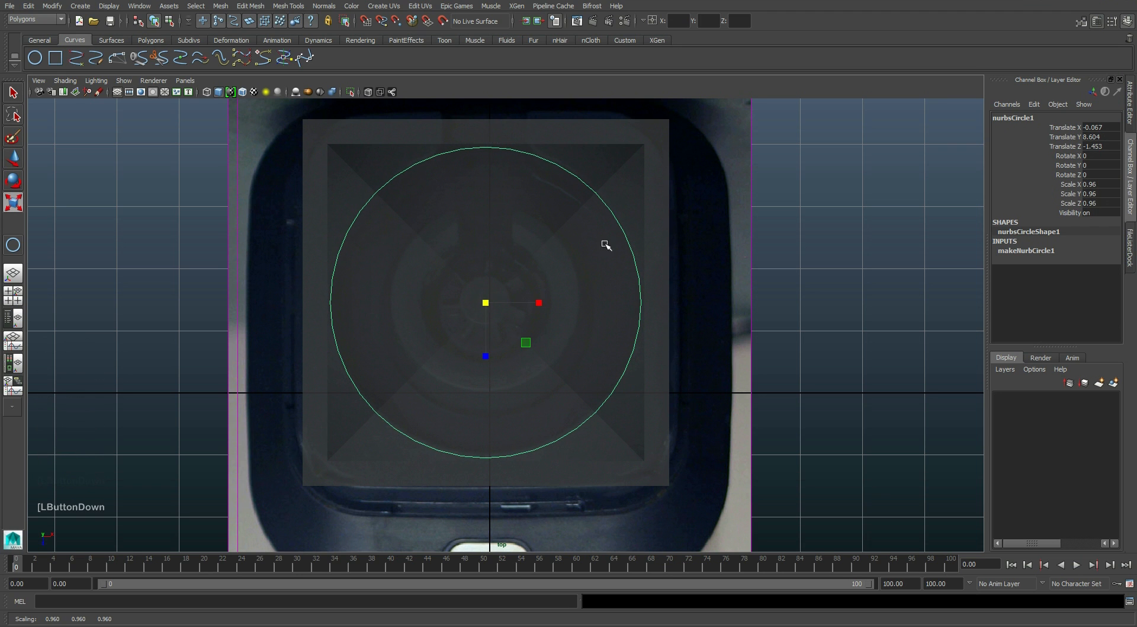
- Select the vertices at the recess's four inner corners and scale them inward from the centre onto the guide circle
click(620, 215)
click(618, 205)
click(662, 190)
click(629, 182)
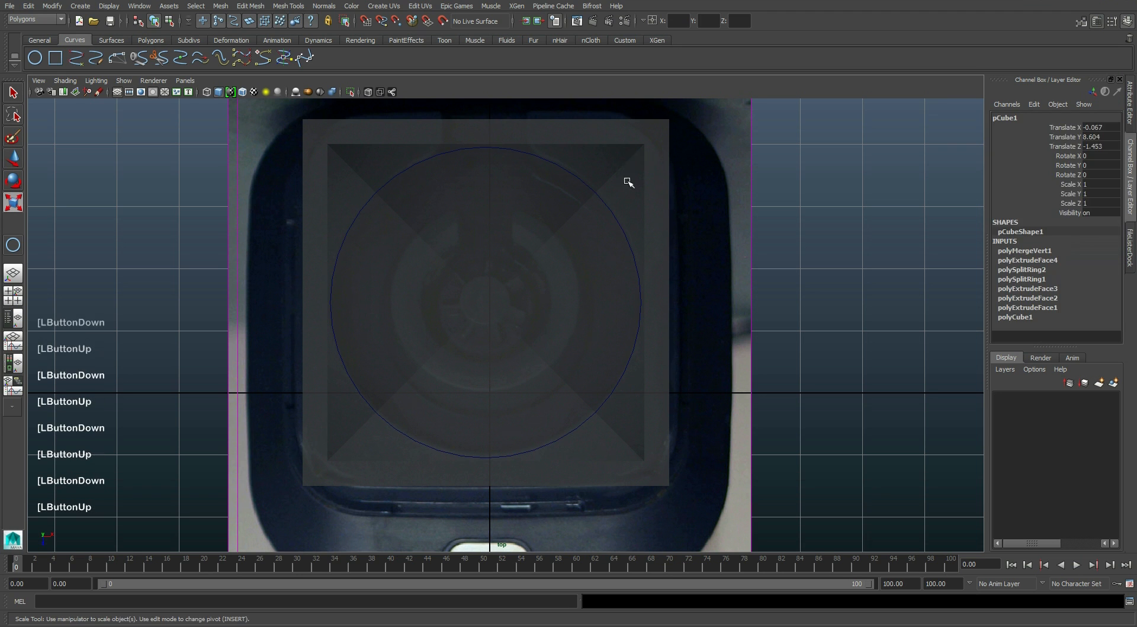
right_drag(647, 164, 599, 172)
click(645, 146)
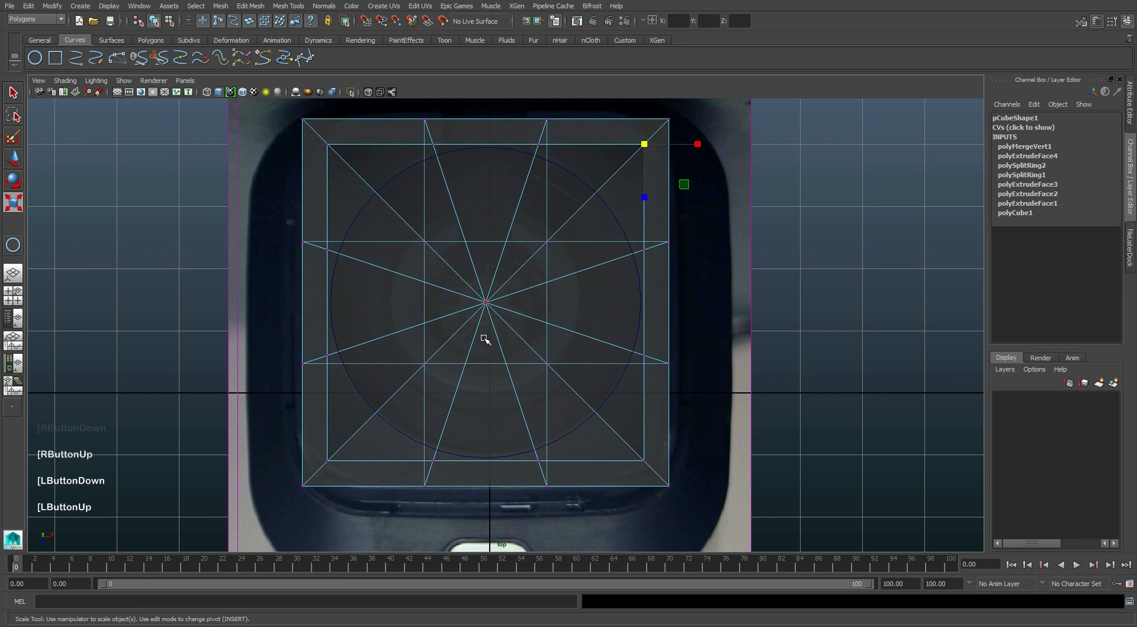
shift+drag(340, 451, 312, 477)
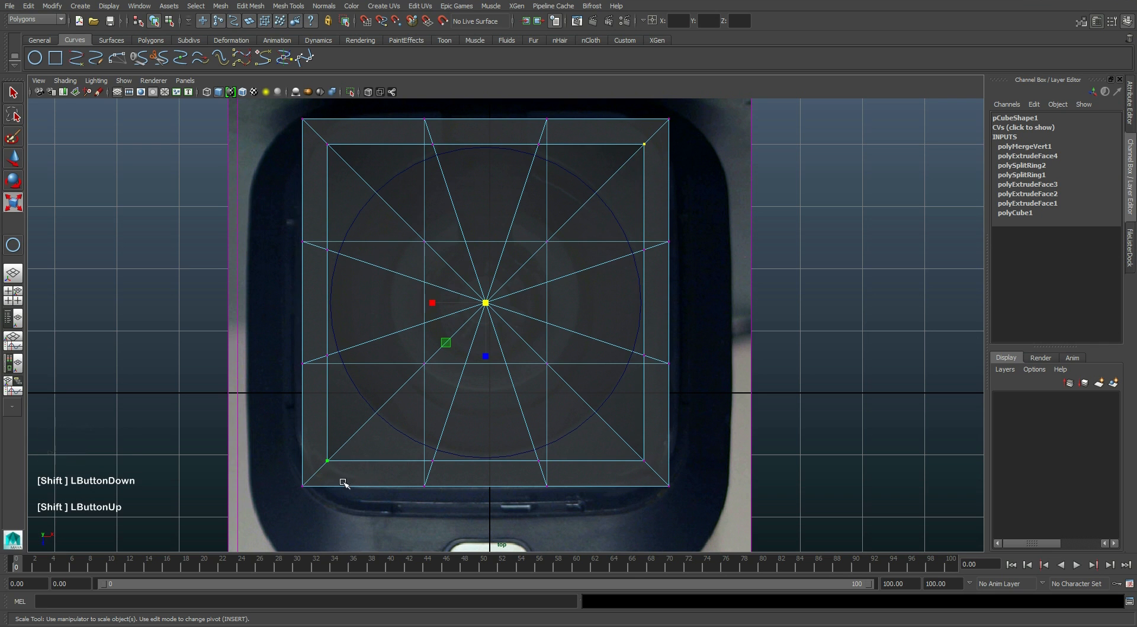
shift+drag(322, 132, 350, 166)
ctrl+shift+drag(610, 444, 655, 477)
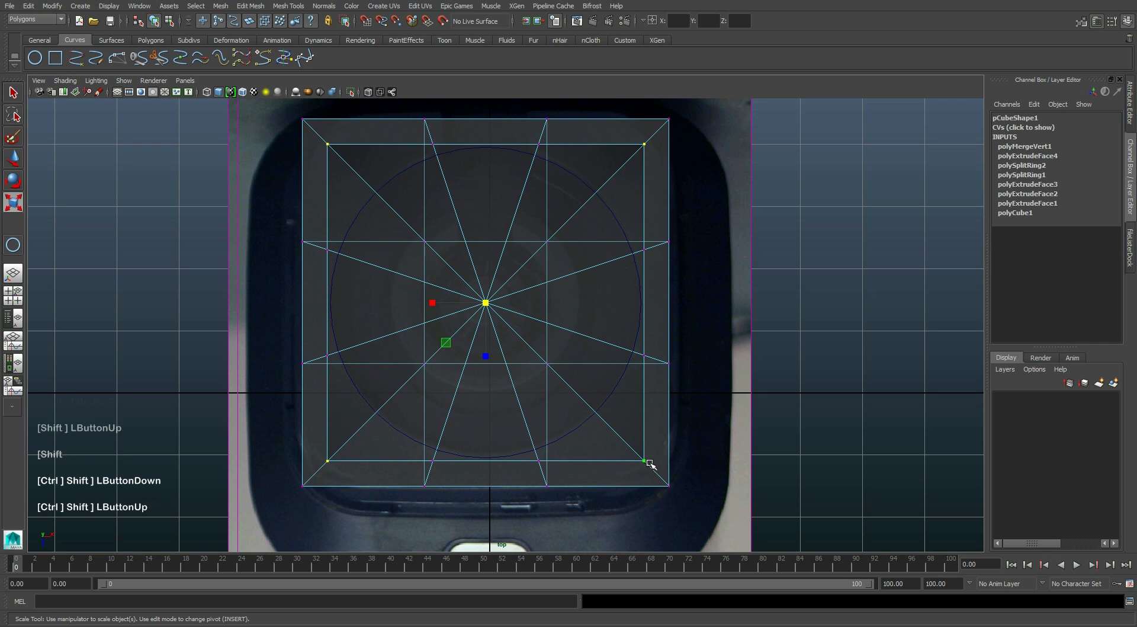
key(r)
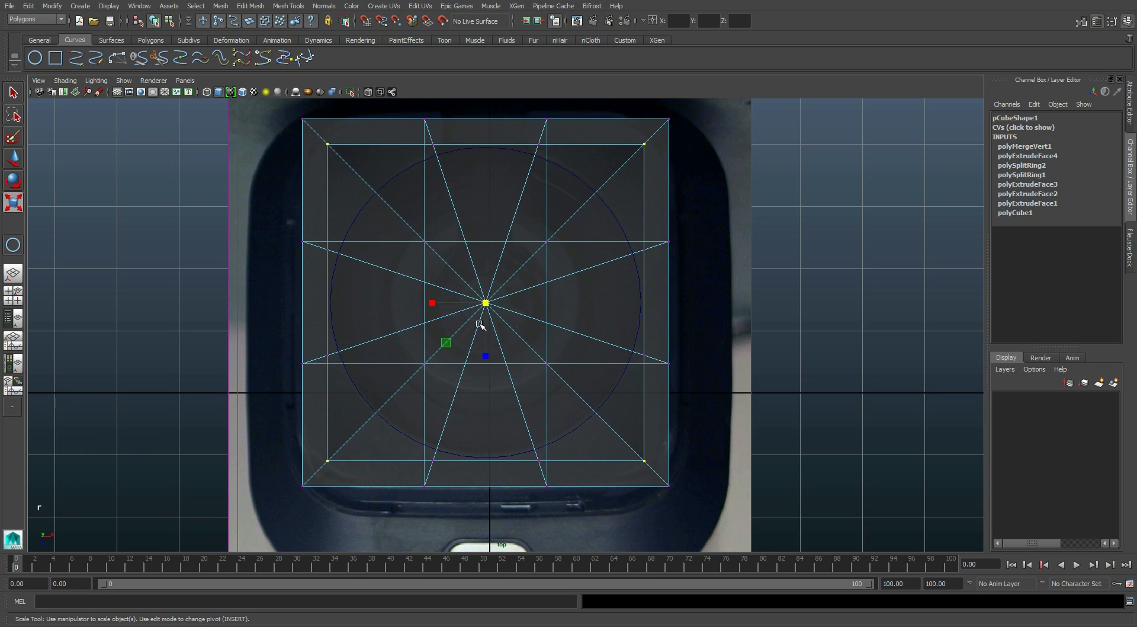
drag(486, 302, 421, 469)
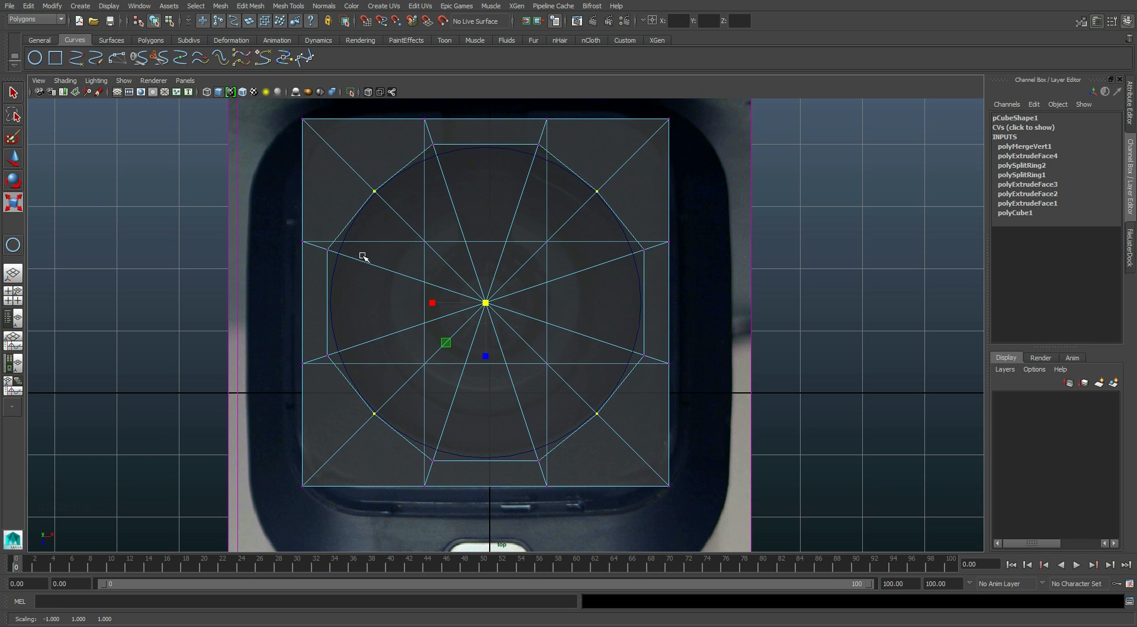
- Scale the selected corner vertices vertically in the side view to level them with the recess's upper and lower edges
key(space)
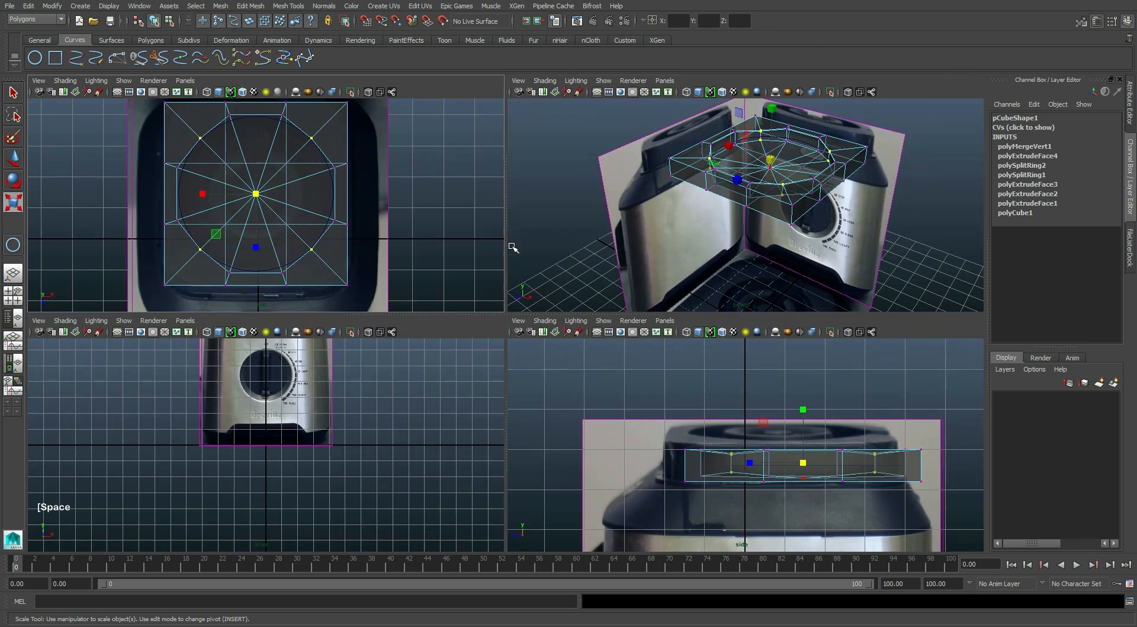
key(space)
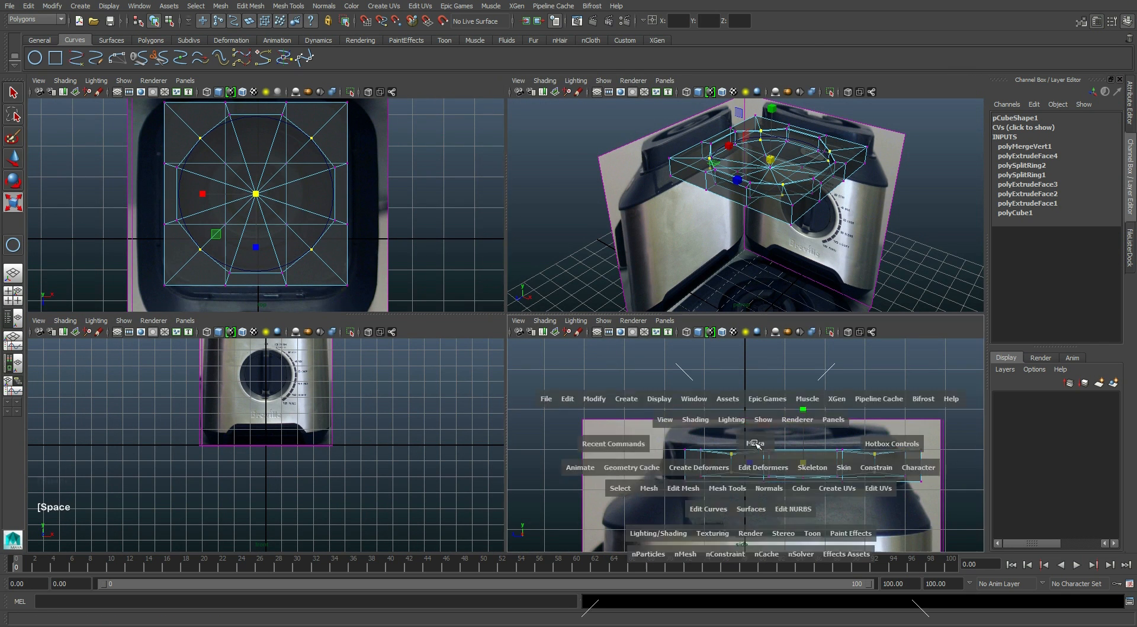
alt+middle_drag(601, 372, 574, 386)
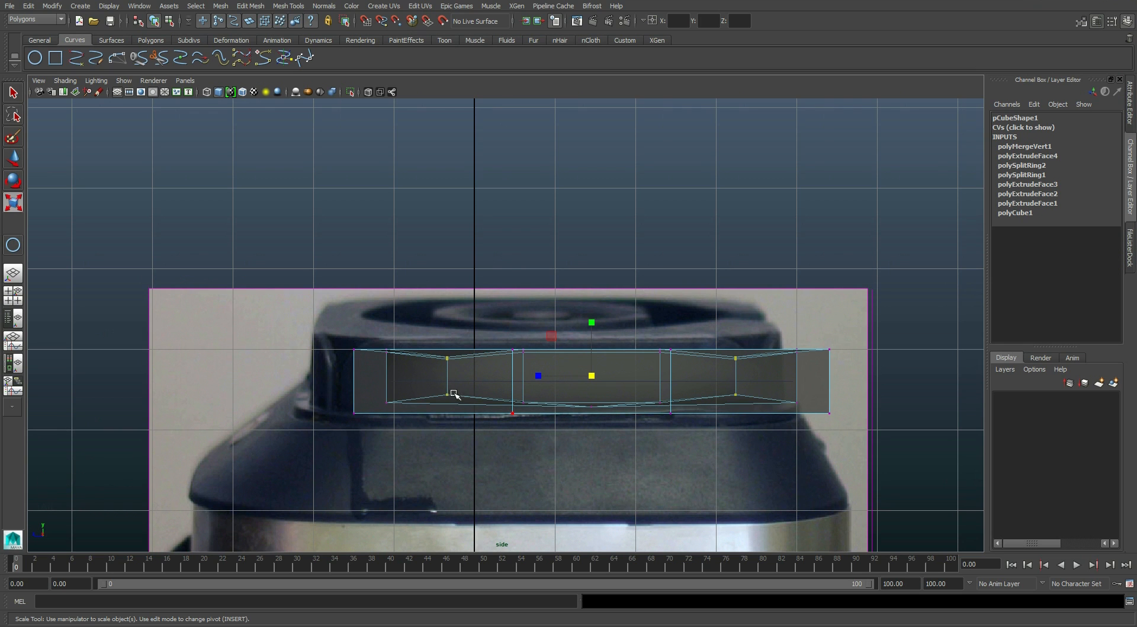
drag(592, 324, 598, 301)
- Compare the smoothed and unsmoothed recess with the guide circle in the top view, and examine the smoothed mesh in perspective
key(space)
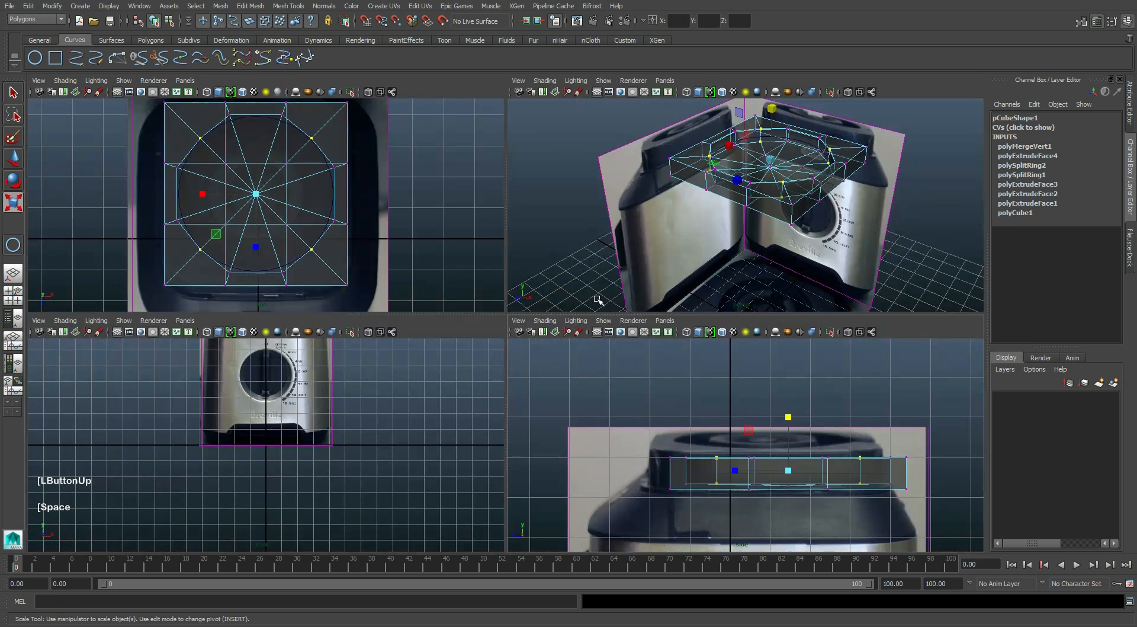
key(space)
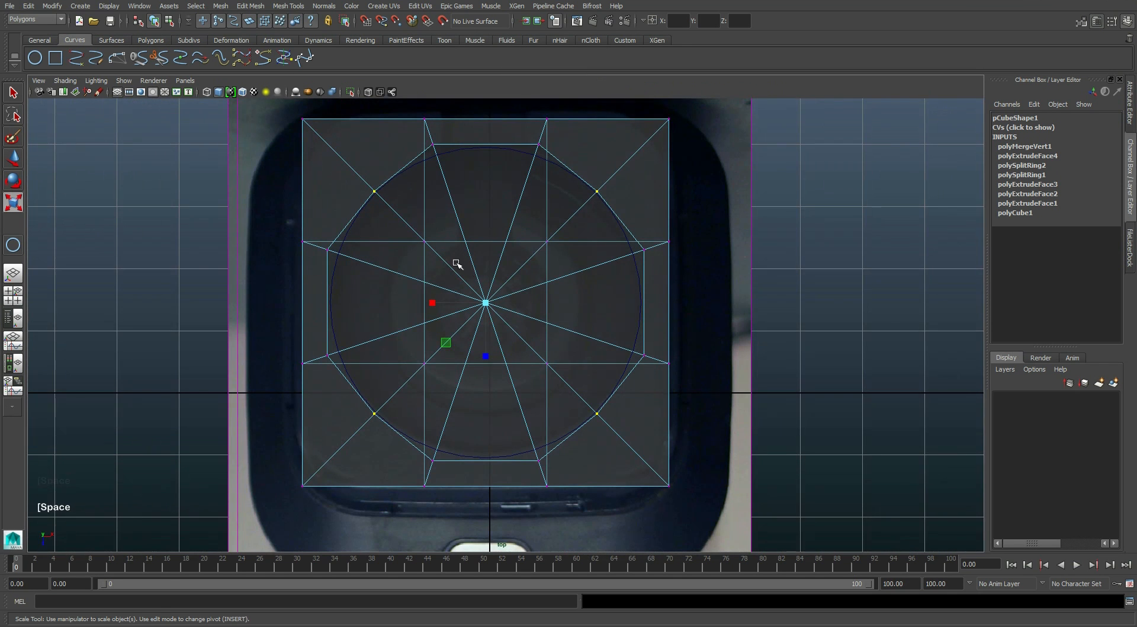
alt+middle_drag(526, 293, 528, 306)
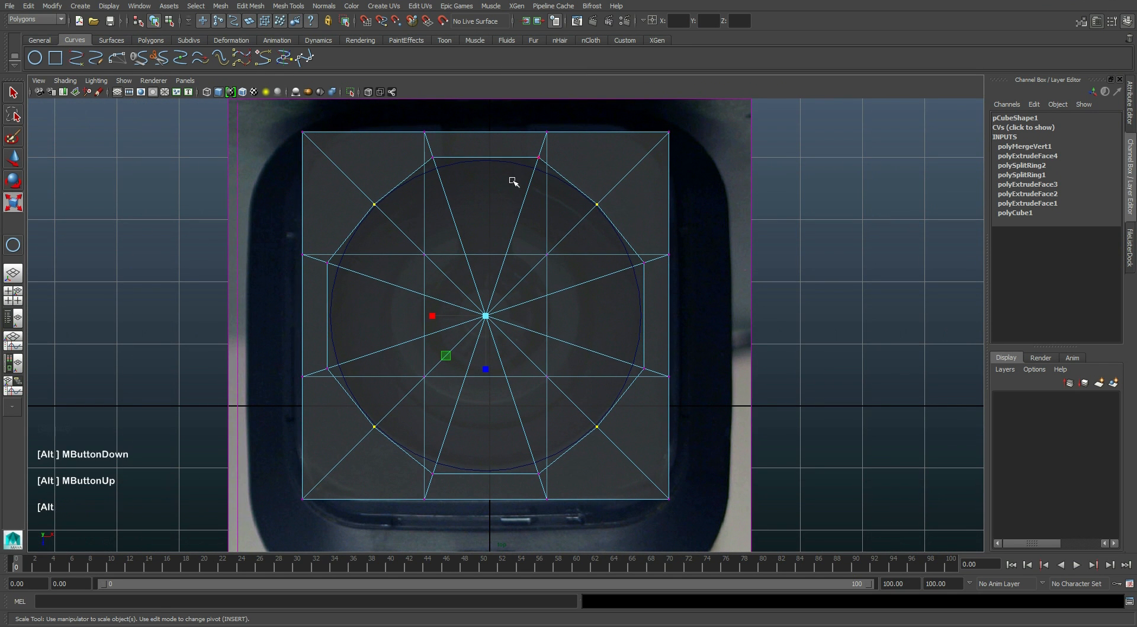
key(3)
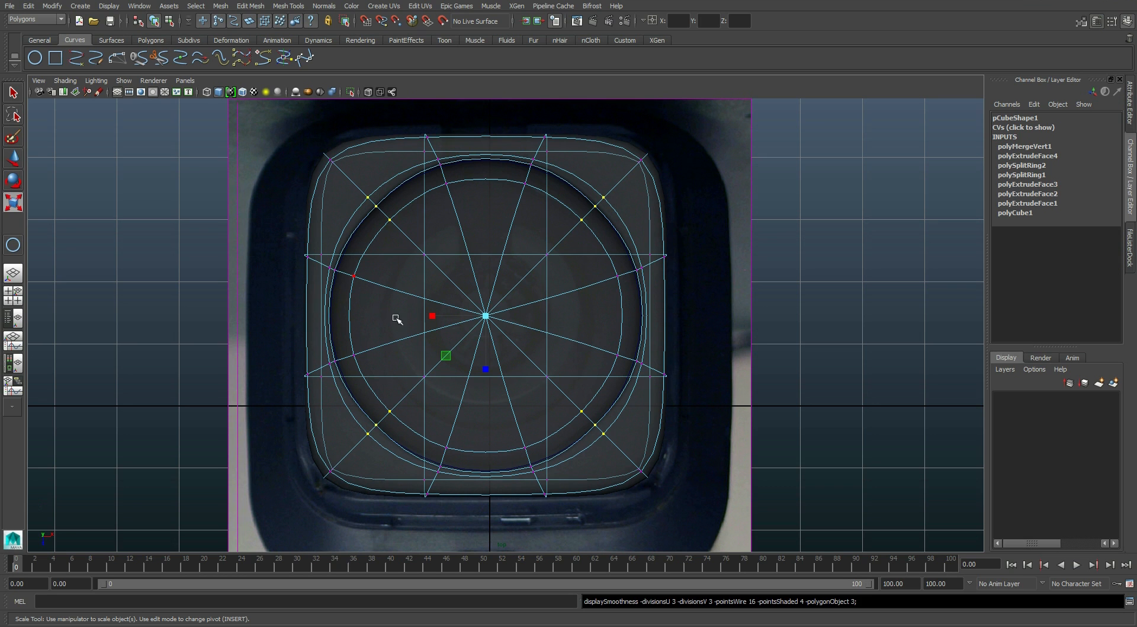
key(1)
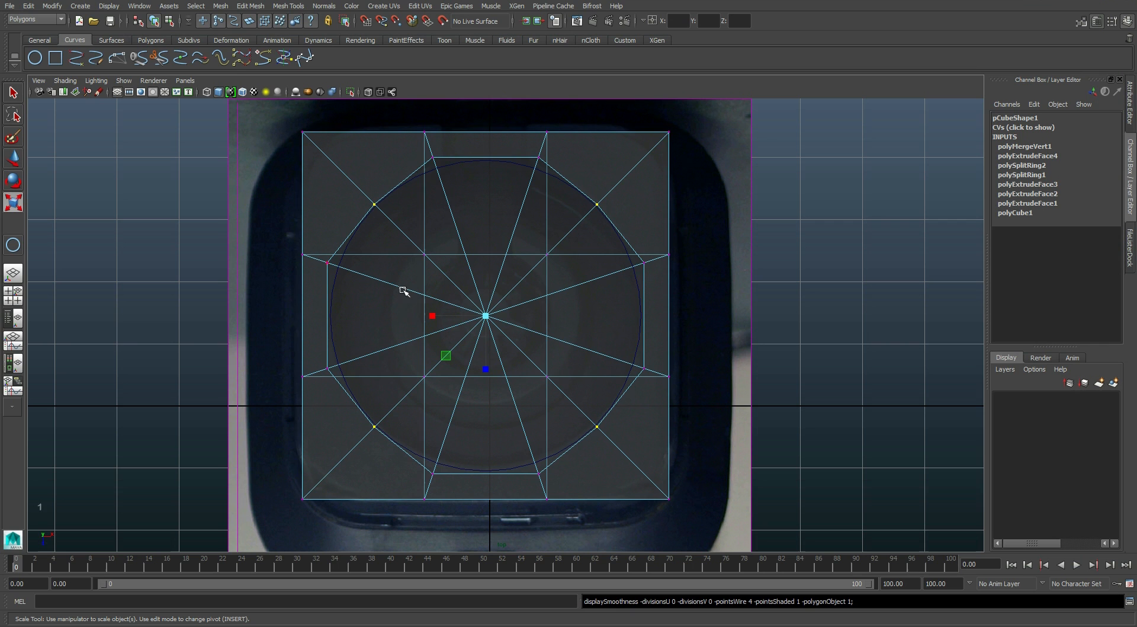
key(3)
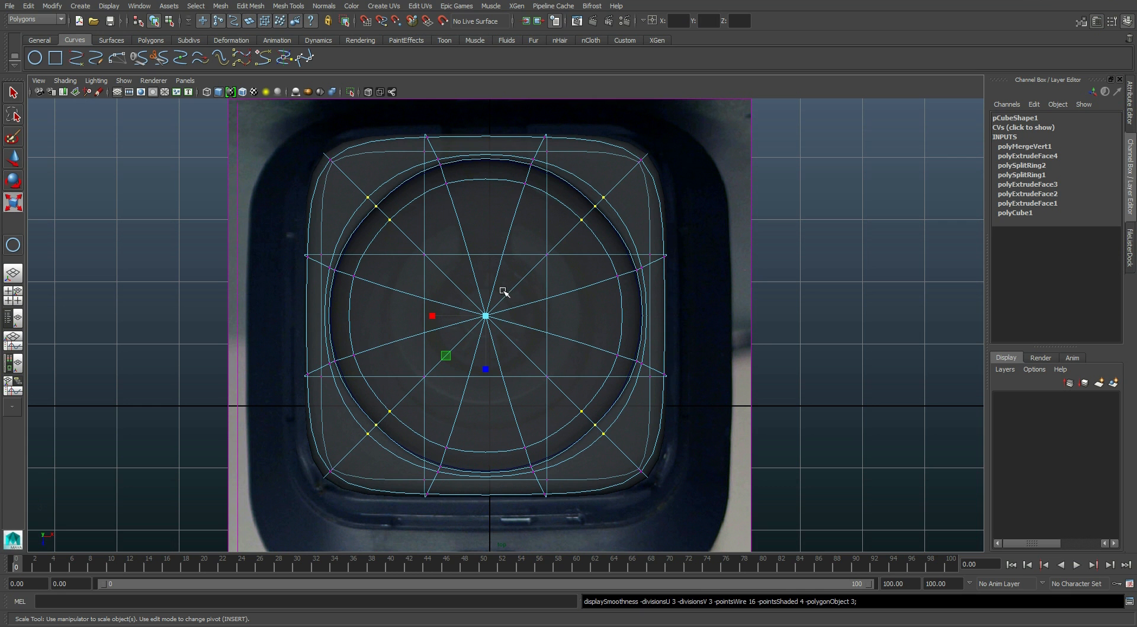
key(space)
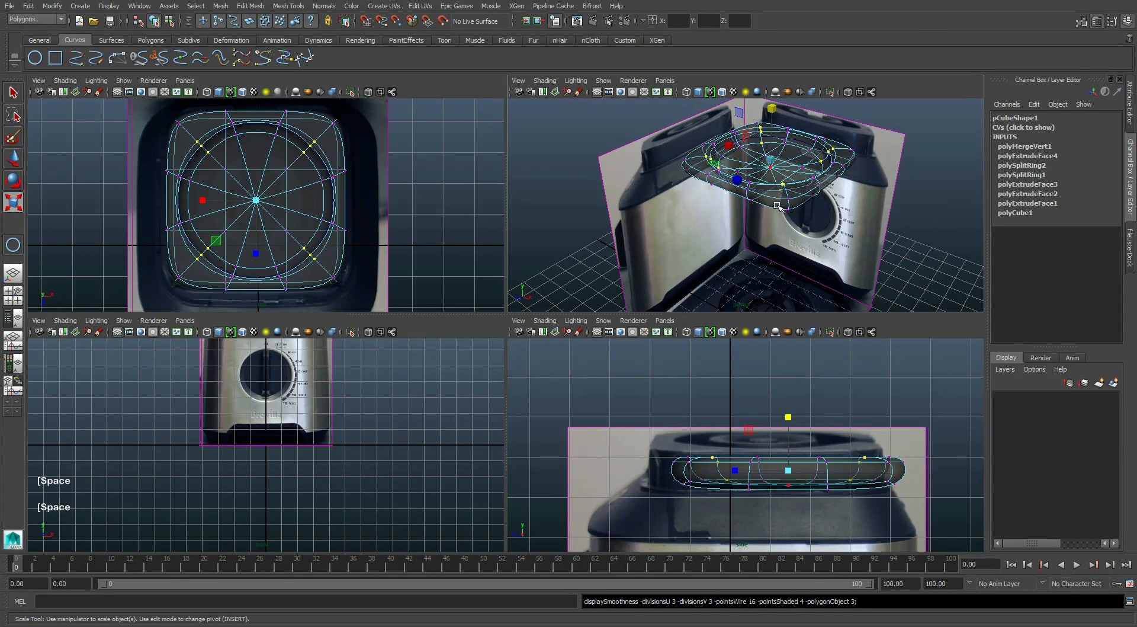
key(space)
alt+middle_drag(617, 261, 621, 270)
alt+drag(621, 270, 568, 283)
alt+middle_drag(526, 265, 528, 281)
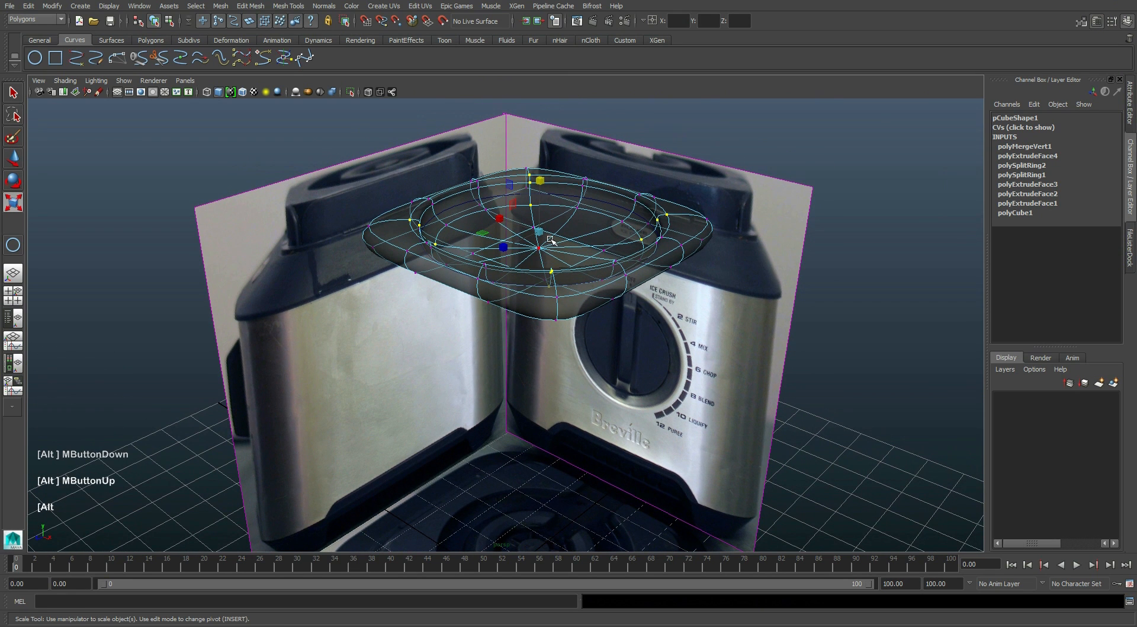